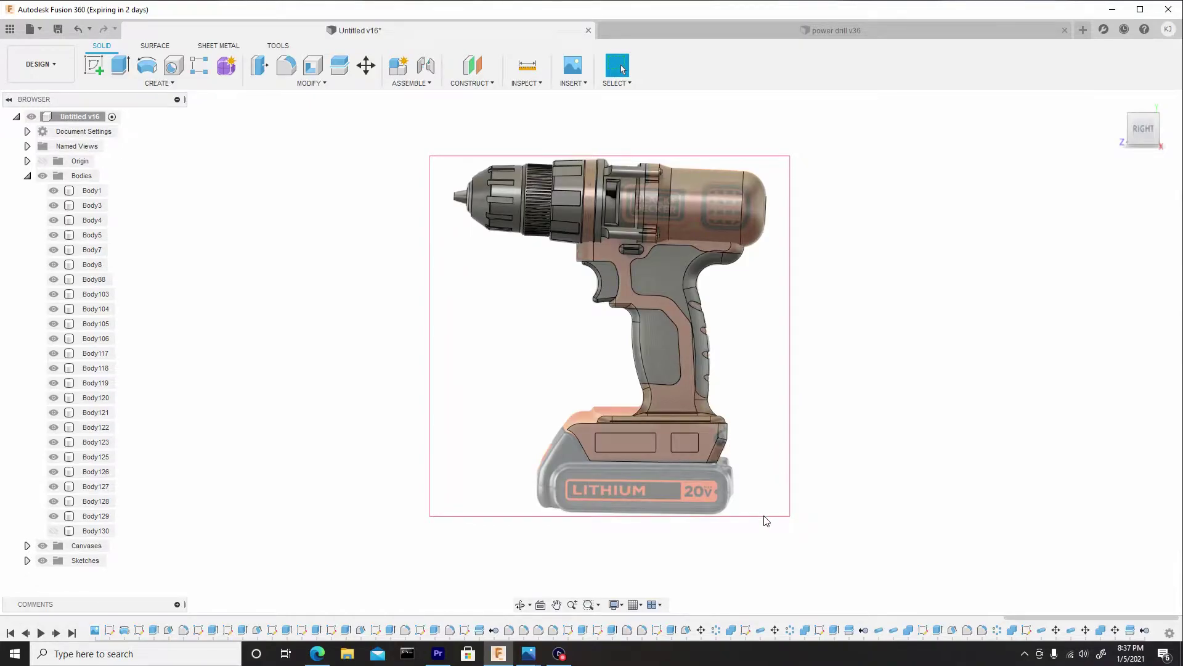
# Zoom in on the battery and unhide Body130 from the Browser.
pyautogui.scroll(2, 751, 522)
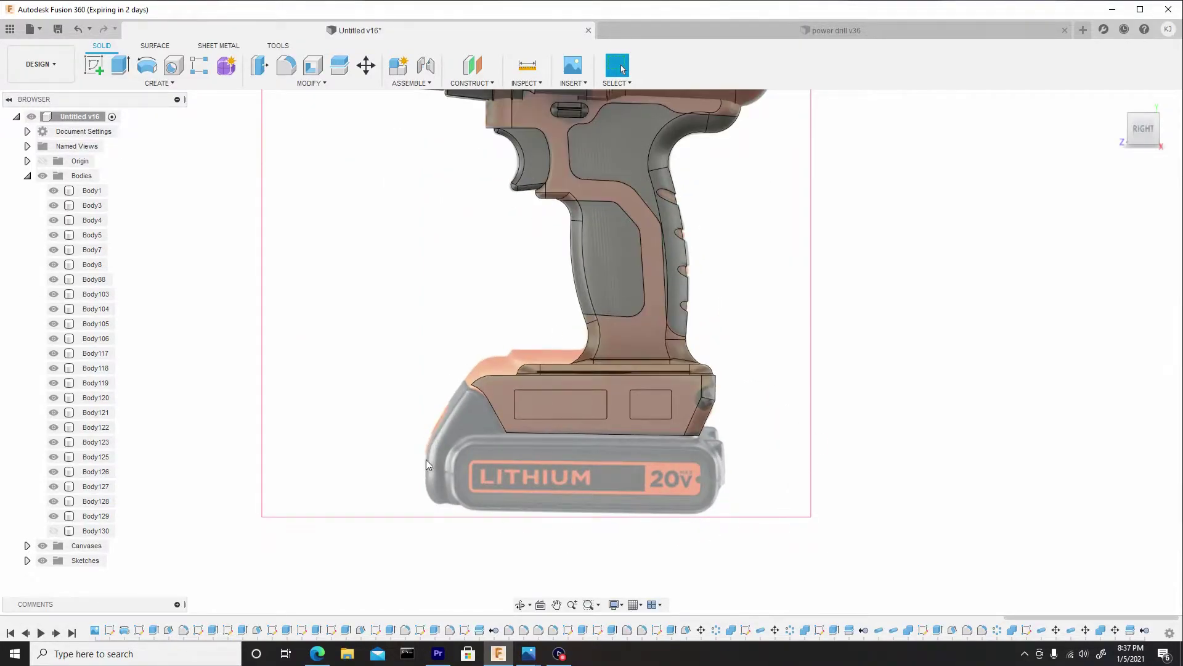
pyautogui.scroll(-3, 773, 515)
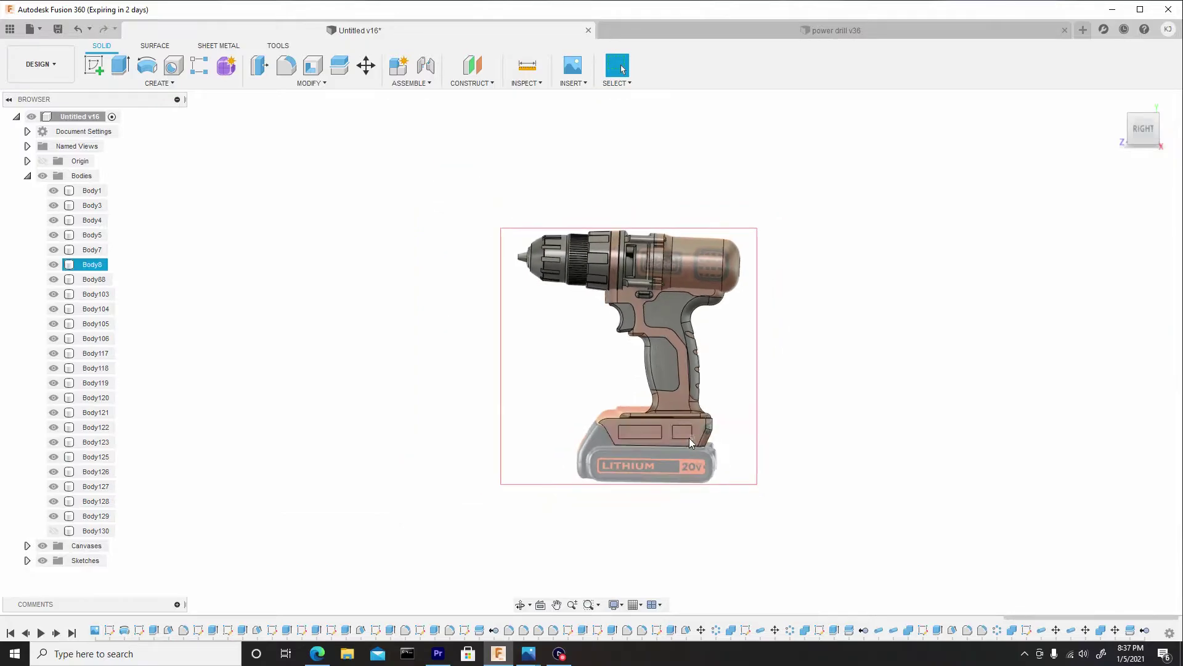
pyautogui.scroll(4, 724, 446)
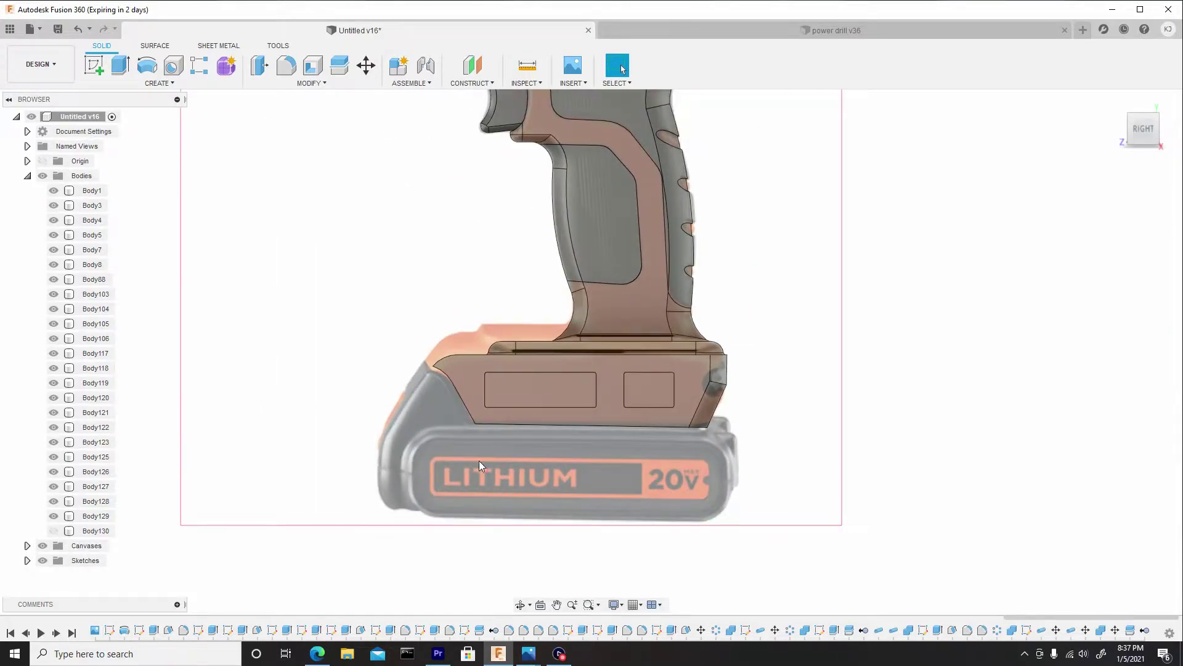
pyautogui.click(54, 532)
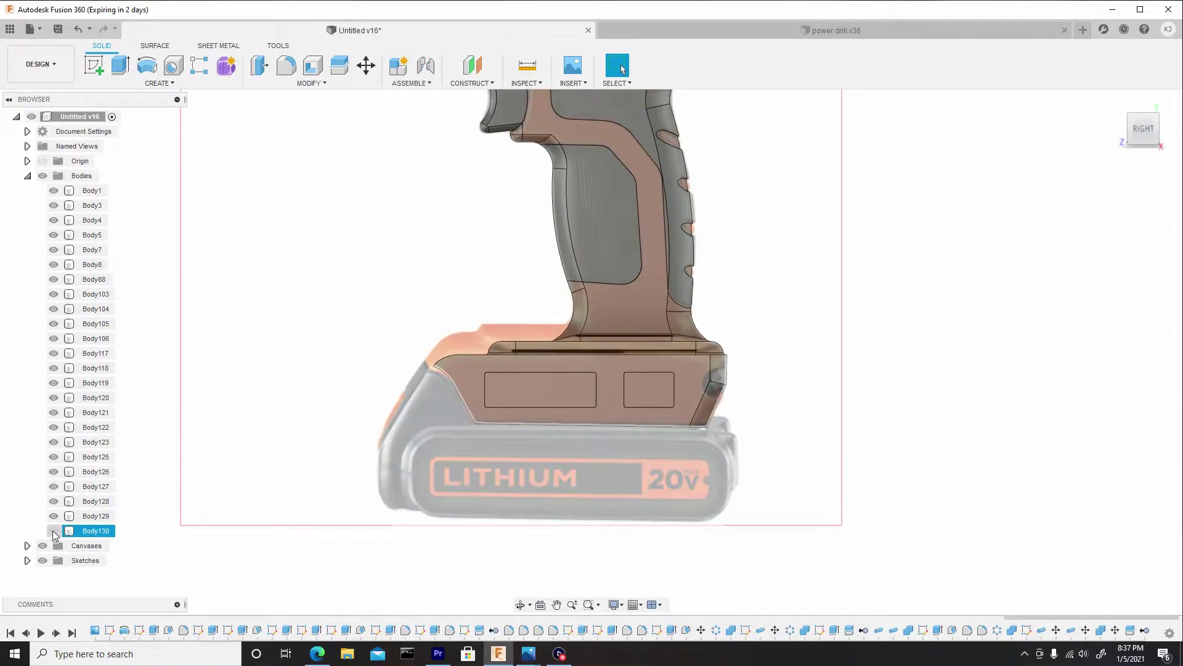
pyautogui.click(54, 533)
pyautogui.scroll(-2, 773, 426)
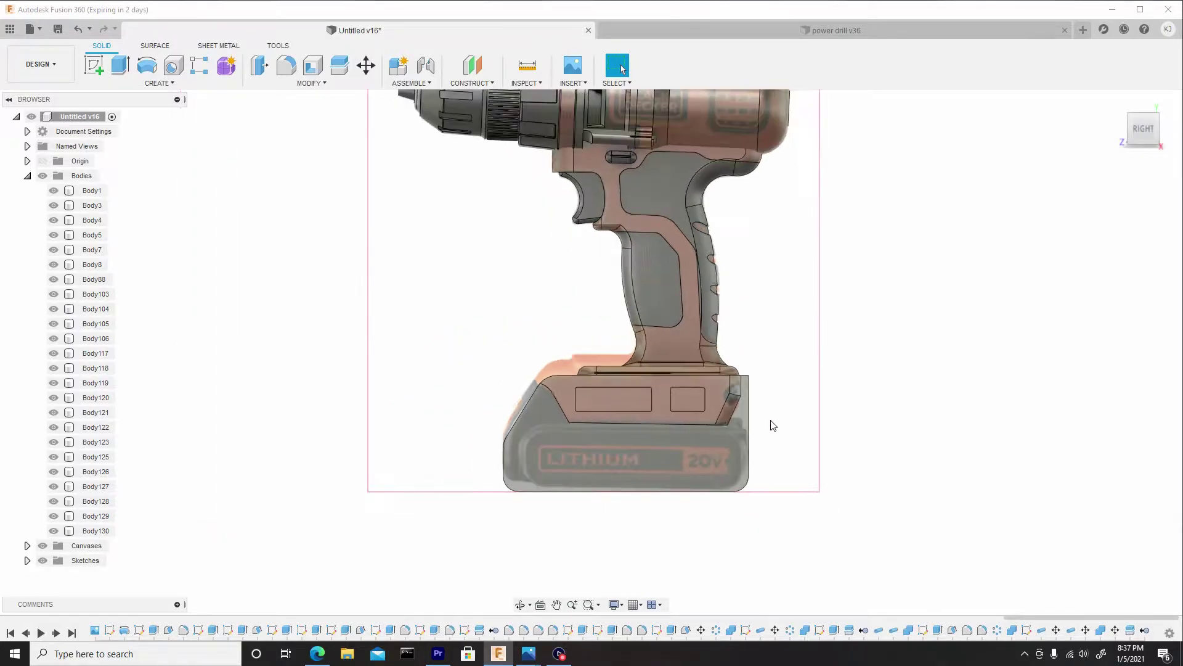
pyautogui.scroll(4, 715, 481)
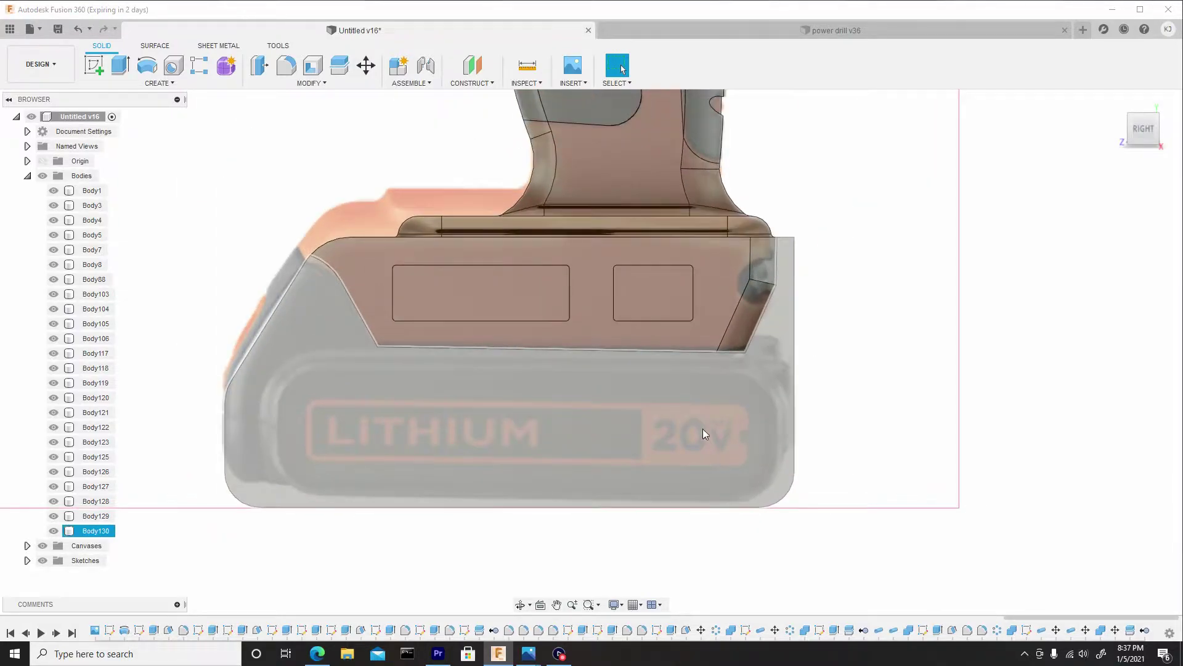
pyautogui.scroll(-2, 737, 401)
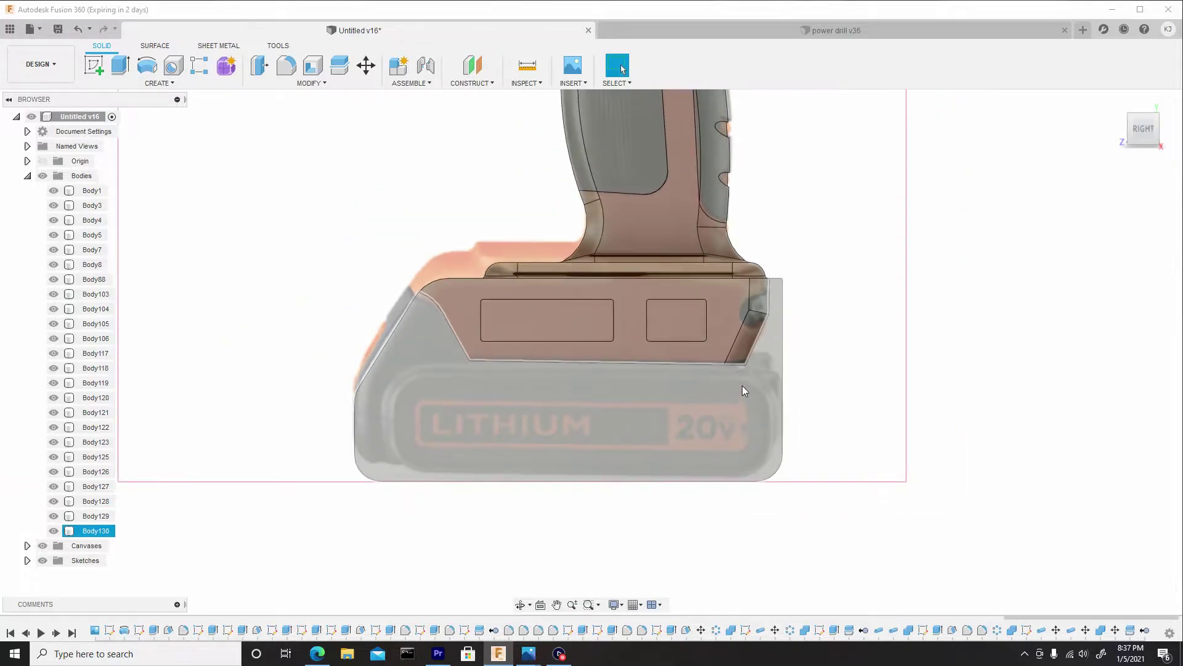
pyautogui.scroll(1, 637, 368)
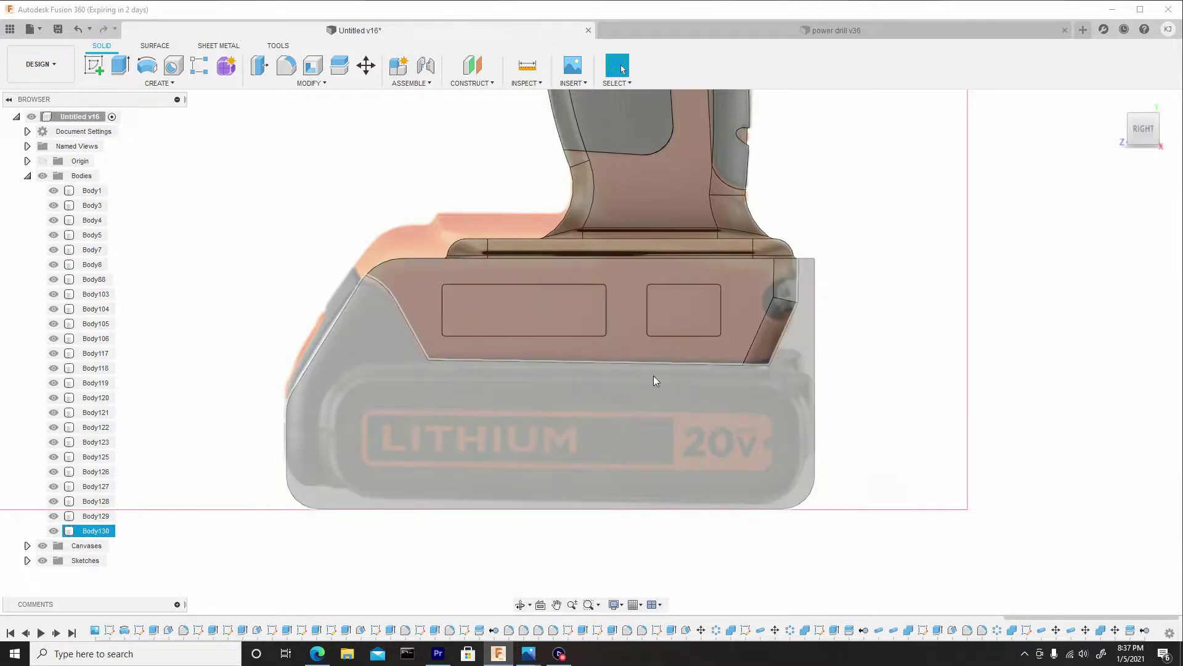
pyautogui.scroll(-2, 383, 370)
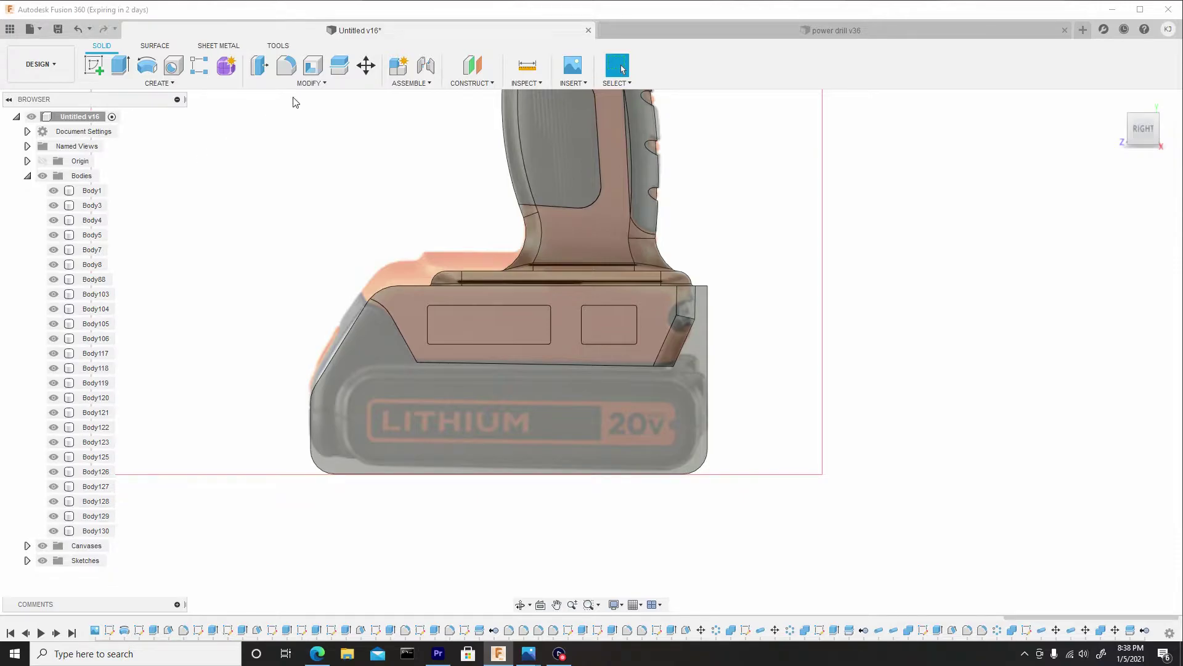
# Start Split Body with the battery Body130 as the body to split.
pyautogui.click(308, 87)
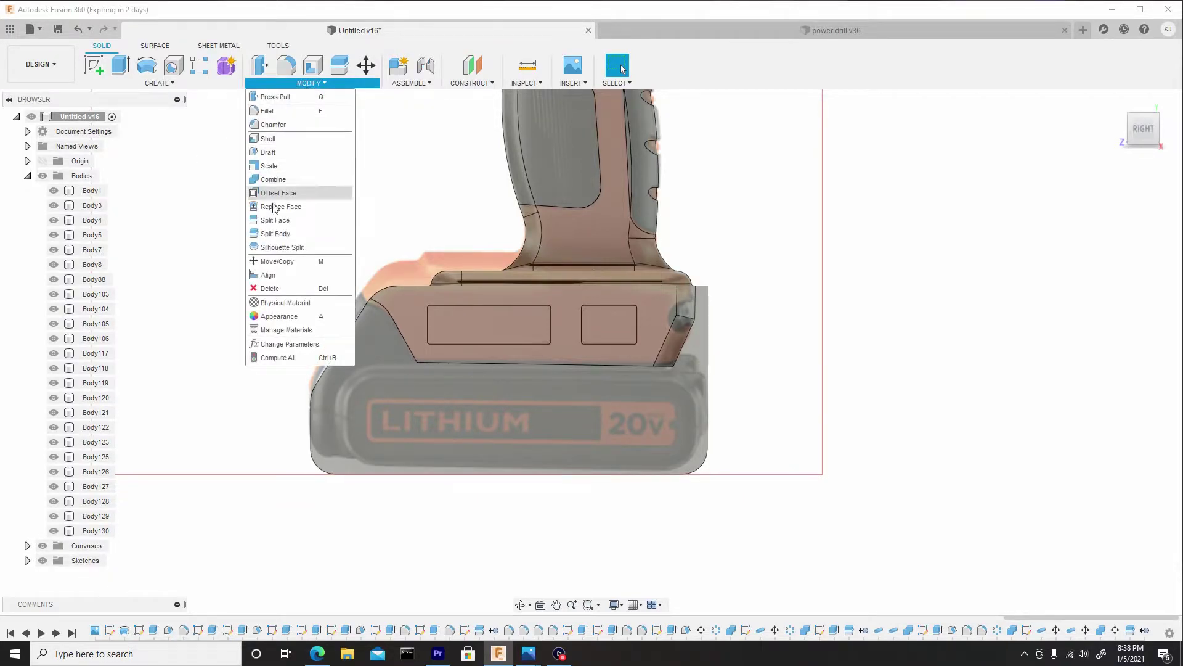
pyautogui.click(295, 234)
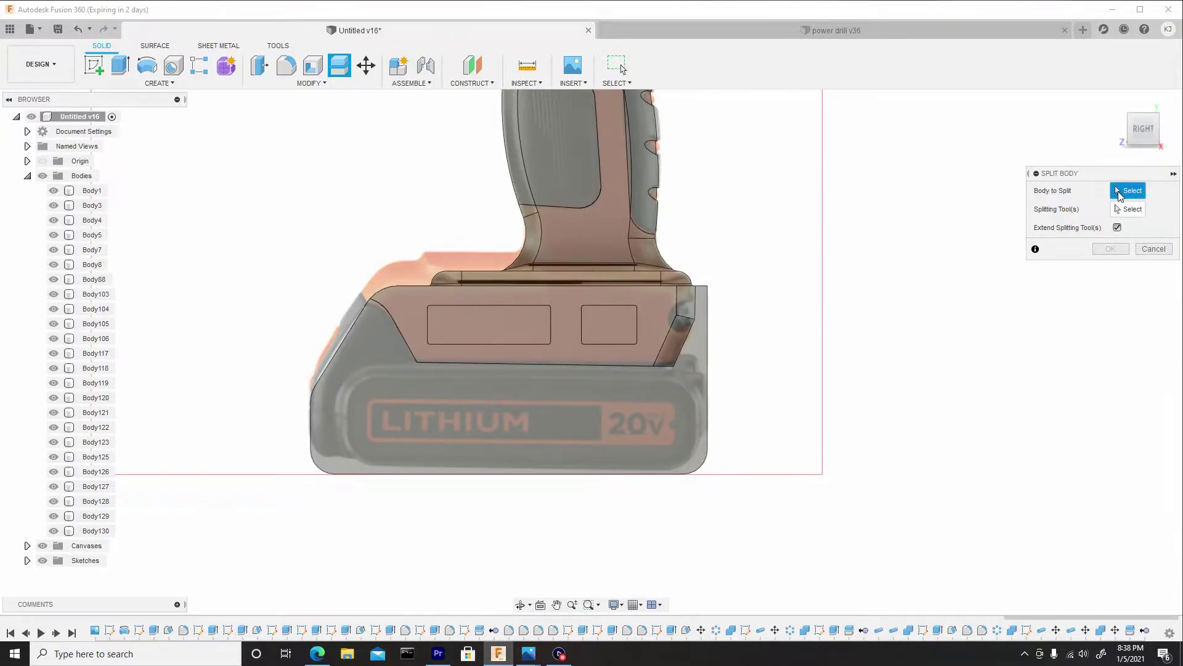
pyautogui.click(590, 400)
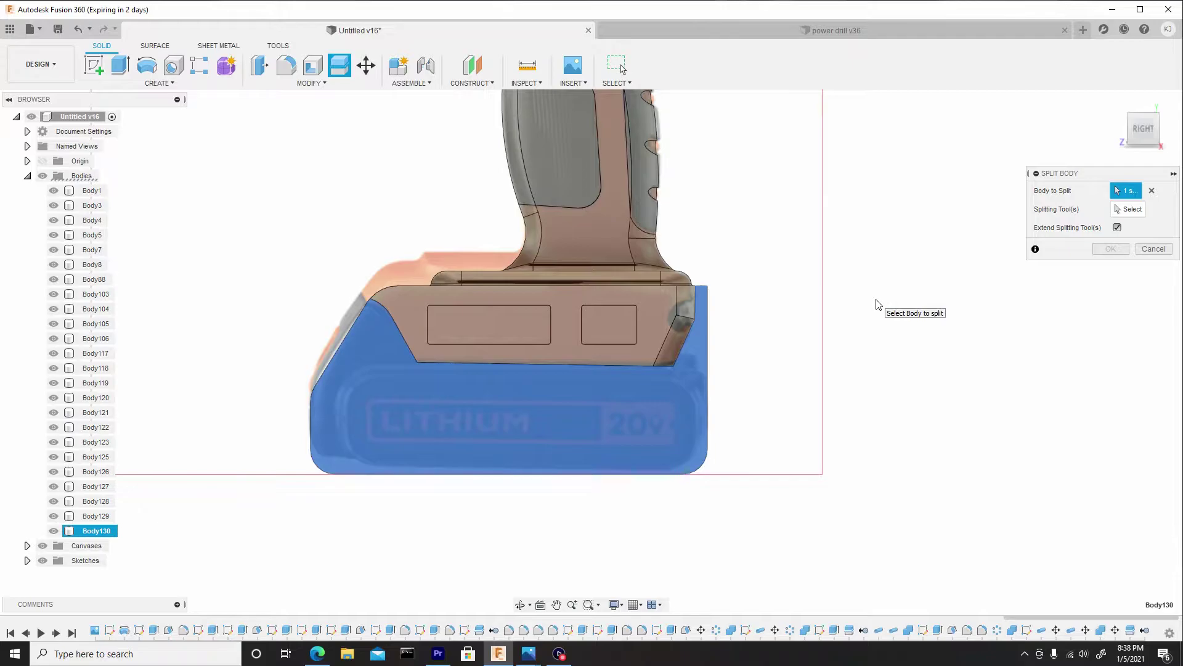
# Use the pad's bottom face as splitting tool, creating Body135 and Body136.
pyautogui.click(1121, 209)
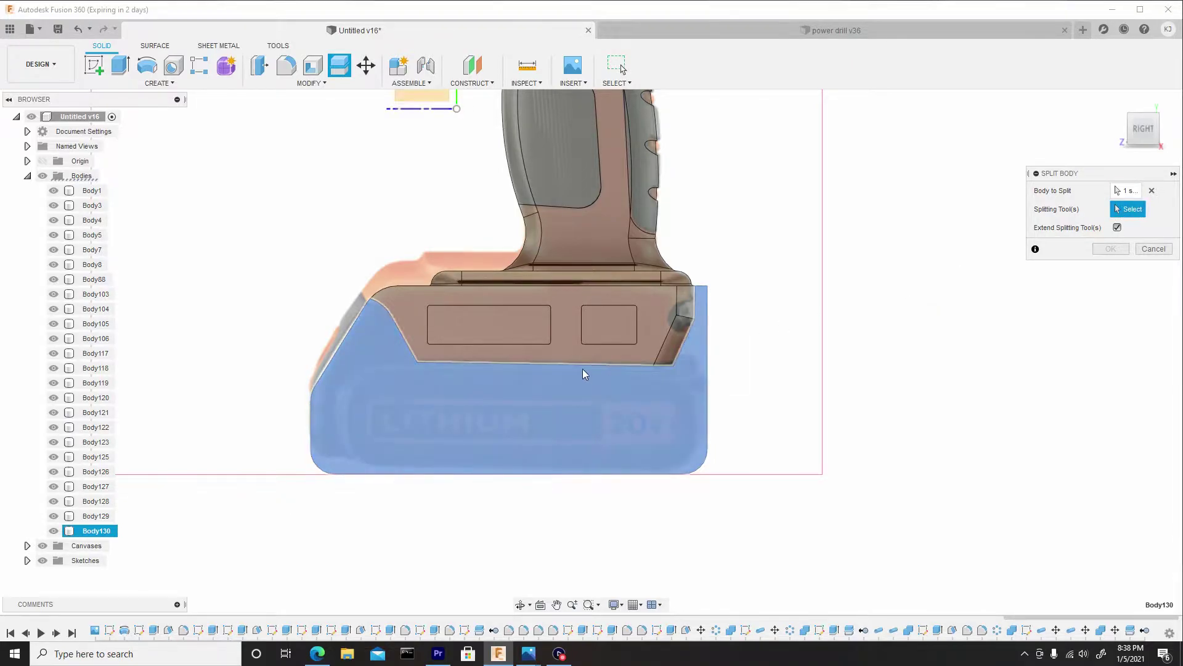
pyautogui.scroll(3, 585, 374)
pyautogui.keyDown('shift'); pyautogui.moveTo(586, 409); pyautogui.dragTo(567, 369, button='middle'); pyautogui.keyUp('shift')
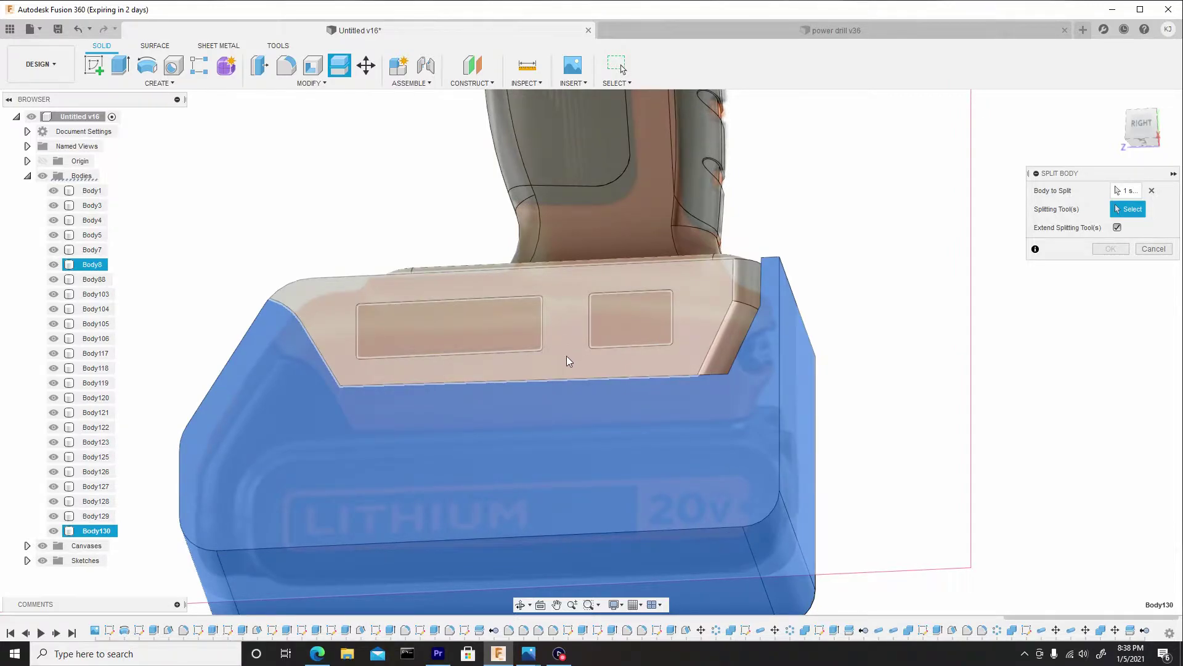
pyautogui.click(558, 402)
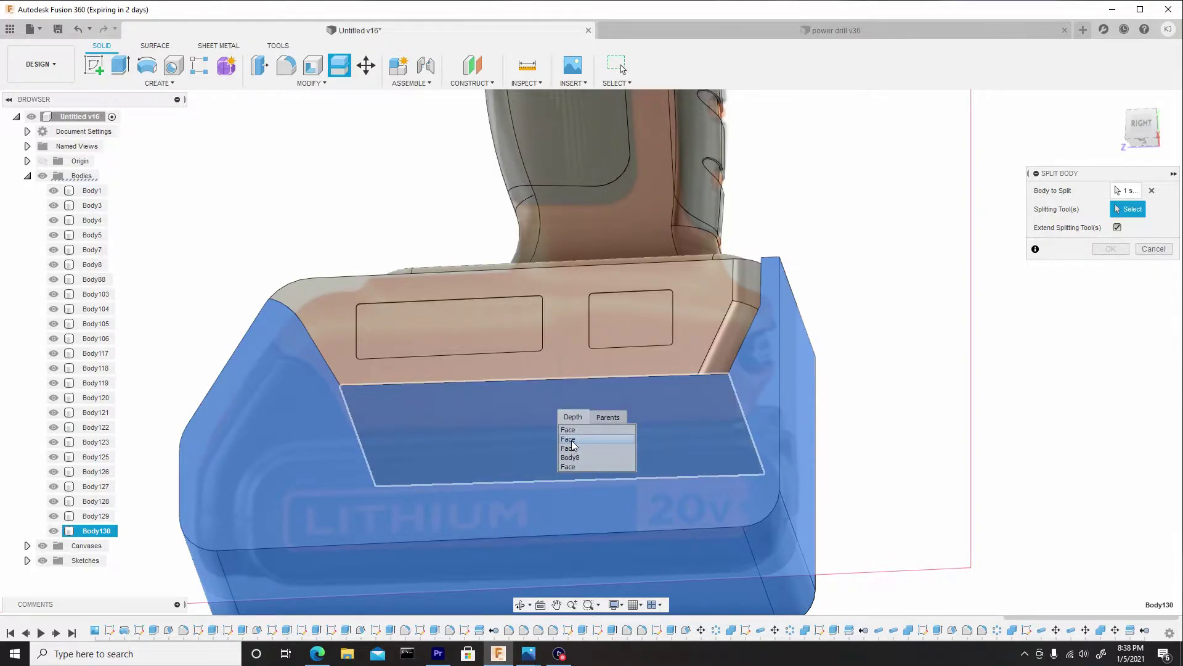
pyautogui.click(573, 439)
pyautogui.keyDown('shift'); pyautogui.moveTo(560, 349); pyautogui.dragTo(566, 377, button='middle'); pyautogui.keyUp('shift')
pyautogui.click(1128, 247)
pyautogui.scroll(-5, 978, 275)
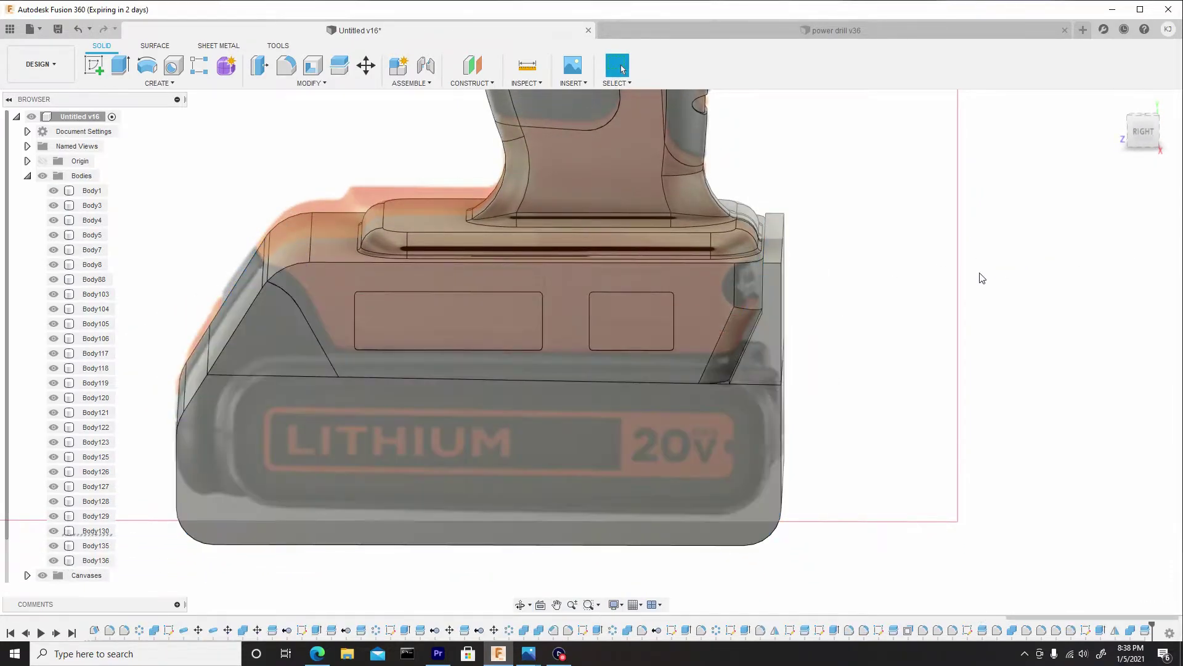
pyautogui.scroll(5, 769, 396)
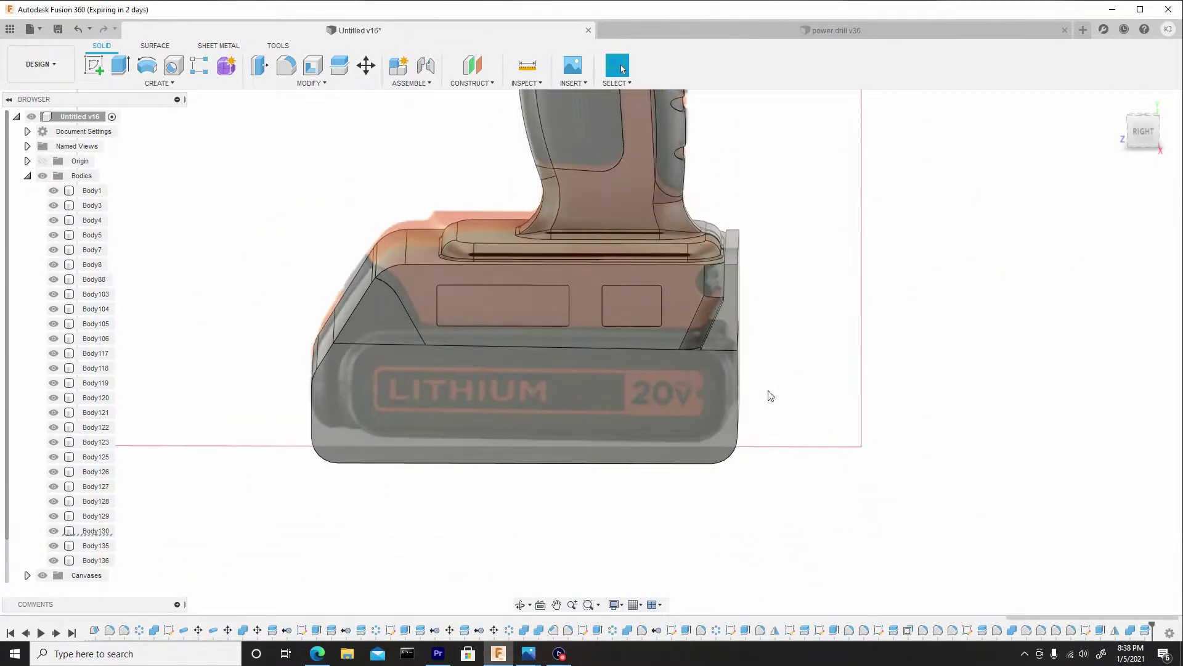
pyautogui.scroll(-2, 607, 376)
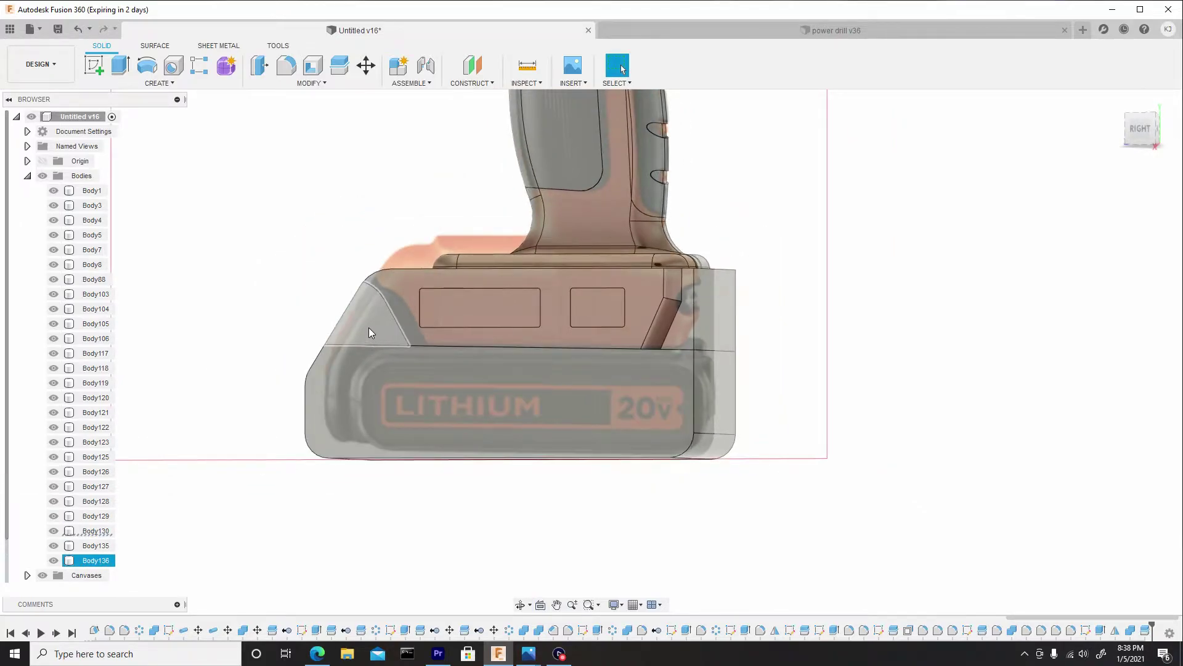
# Remove Body135 and frame the battery in the right-side view.
pyautogui.moveTo(685, 324)
pyautogui.keyDown('shift'); pyautogui.mouseDown(button='middle')
pyautogui.moveTo(672, 360)
pyautogui.moveTo(683, 333)
pyautogui.mouseUp(button='middle'); pyautogui.keyUp('shift')
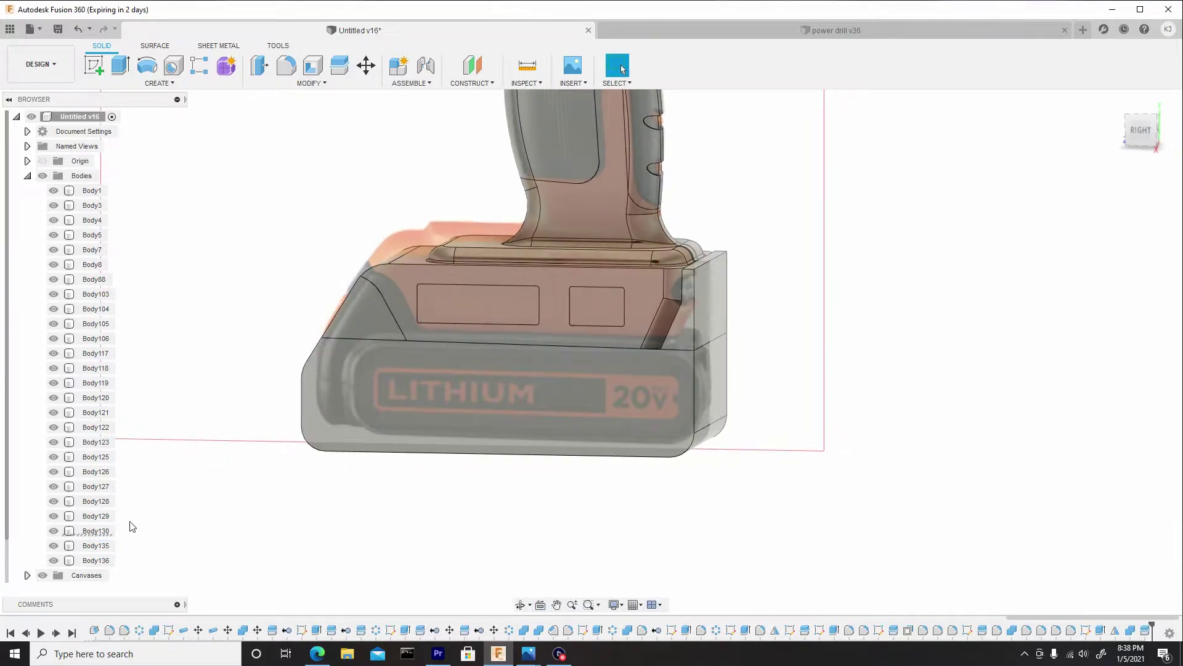
pyautogui.rightClick(93, 545)
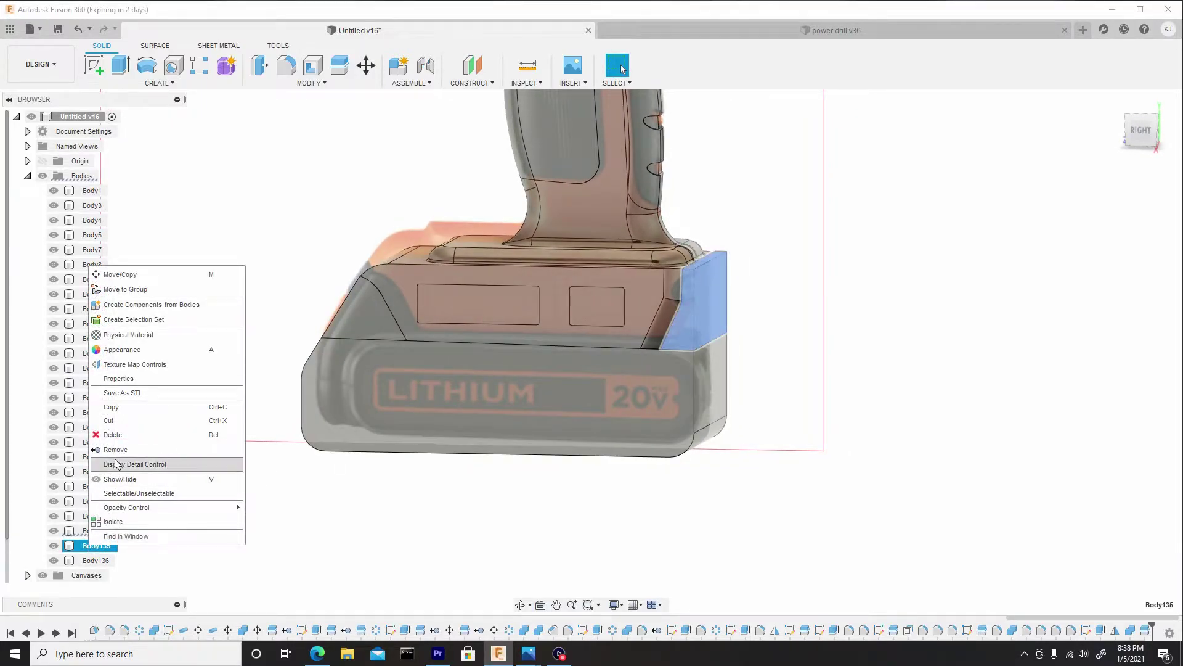
pyautogui.click(117, 451)
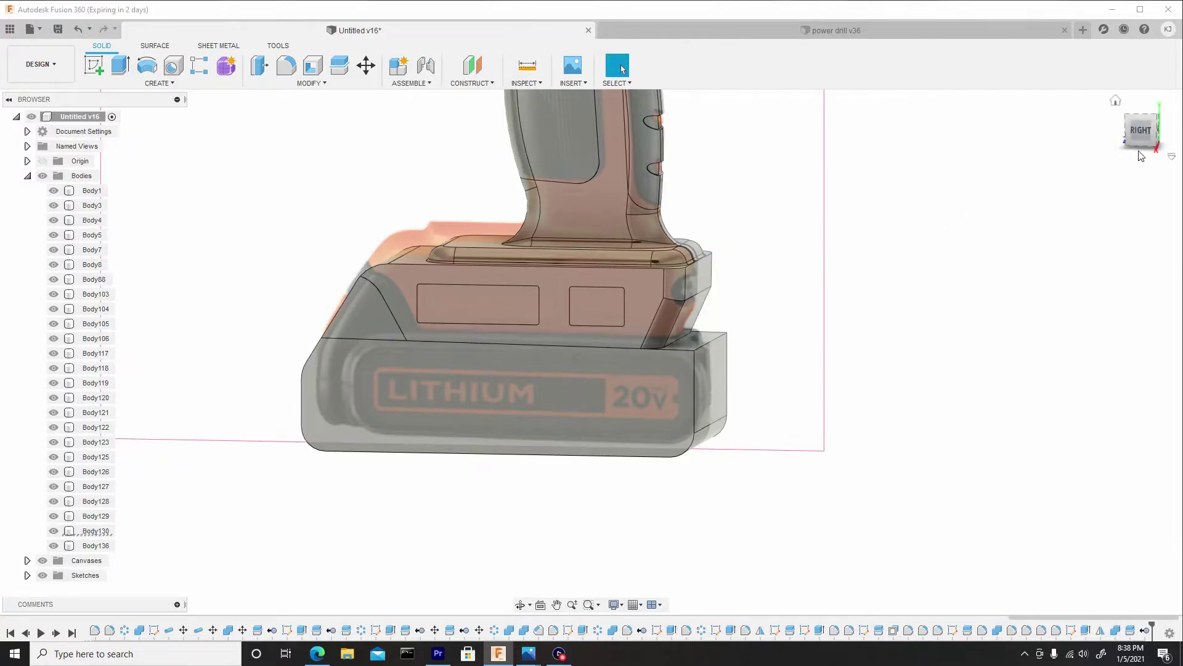
pyautogui.click(1142, 130)
pyautogui.moveTo(653, 382); pyautogui.dragTo(830, 254, button='middle')
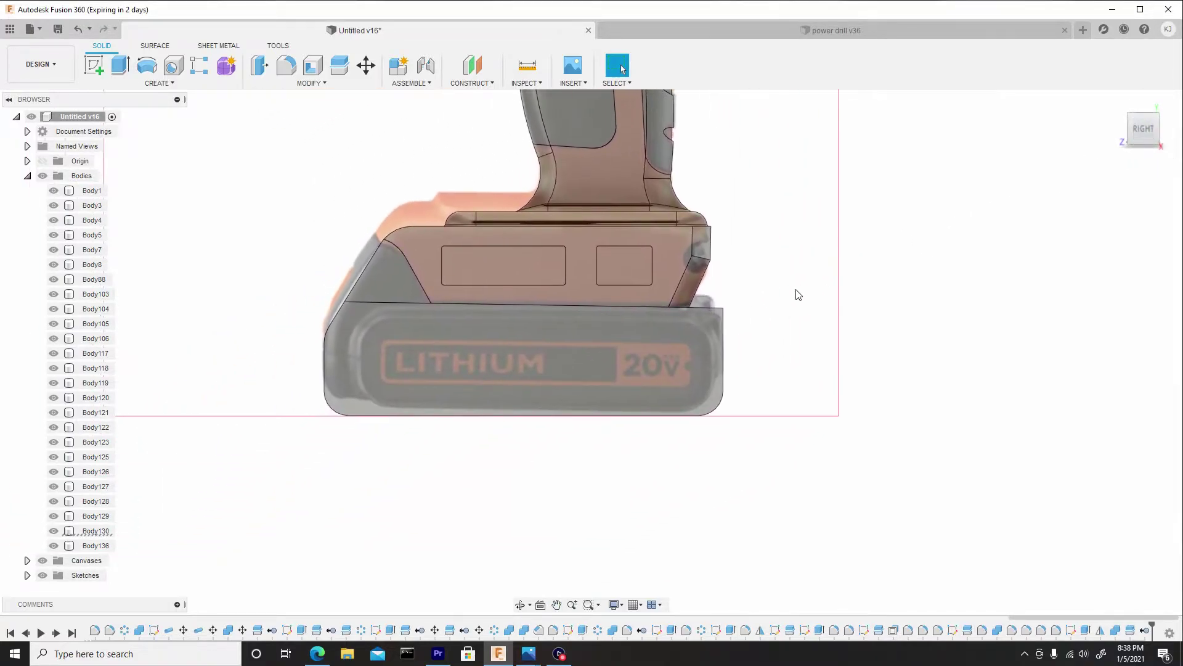
pyautogui.scroll(1, 657, 399)
pyautogui.moveTo(615, 369); pyautogui.dragTo(659, 352, button='middle')
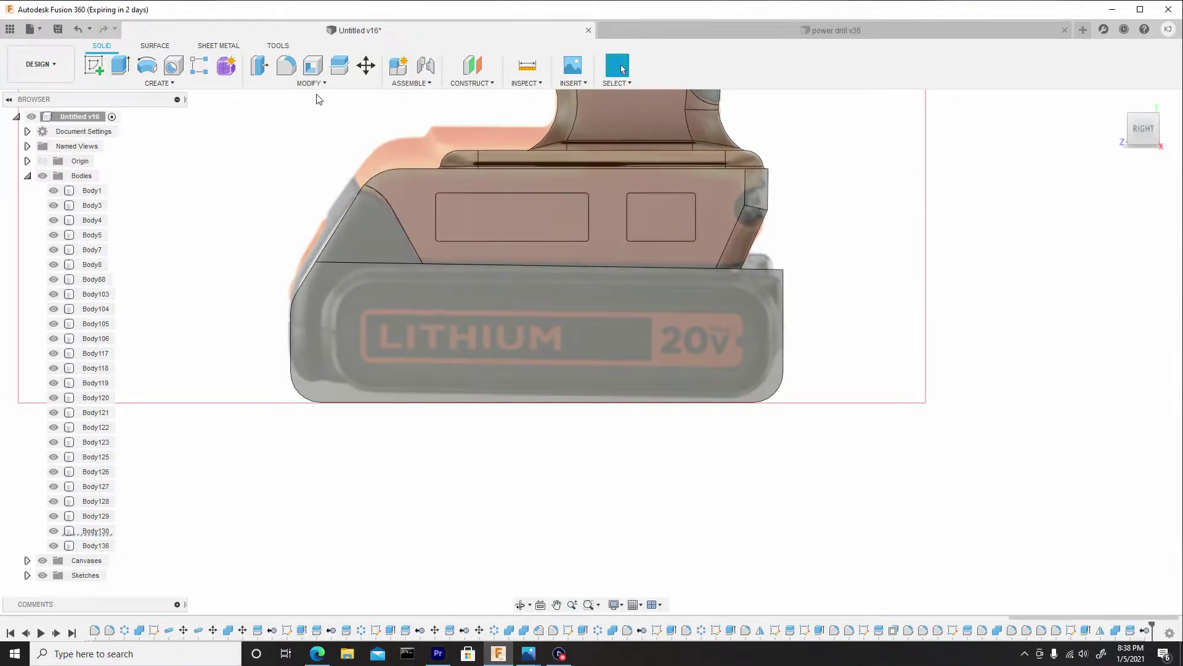
# Combine with Join, using Body136 as target and Body130 as tool.
pyautogui.click(309, 83)
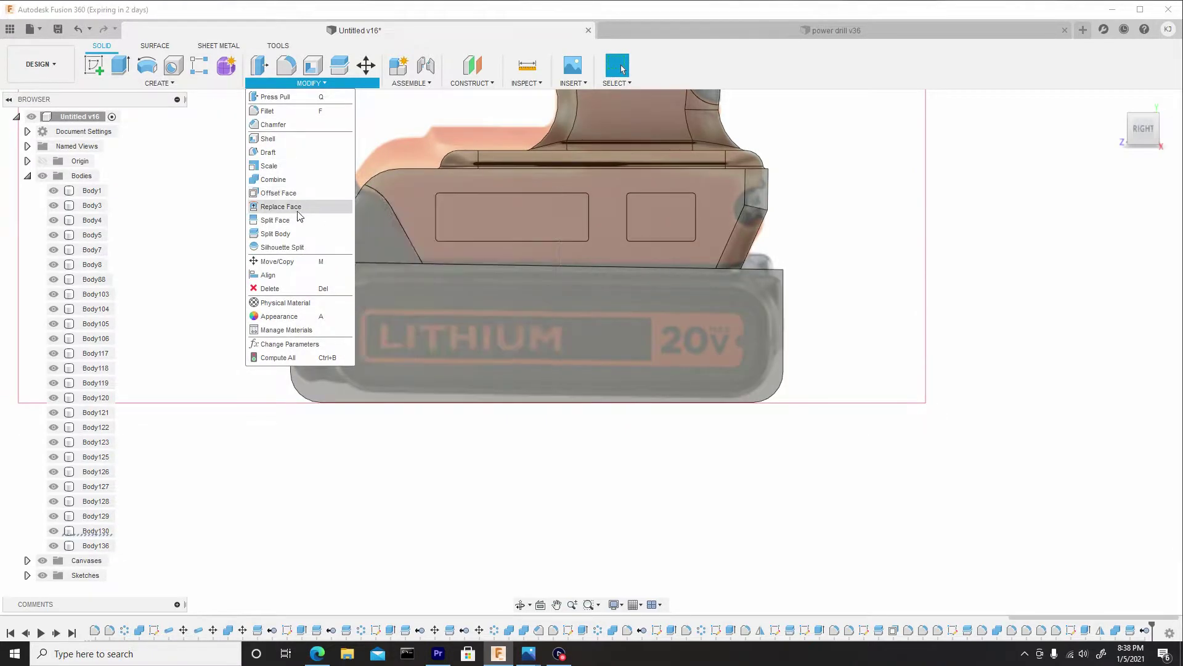
pyautogui.click(275, 180)
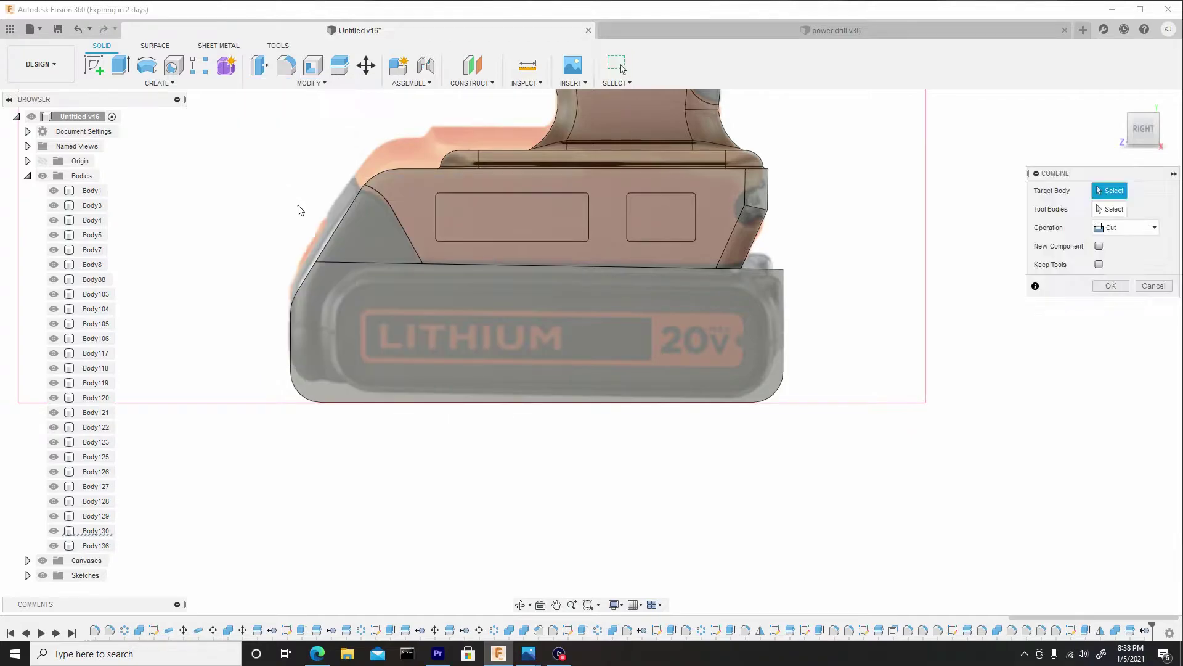
pyautogui.click(370, 248)
pyautogui.click(439, 291)
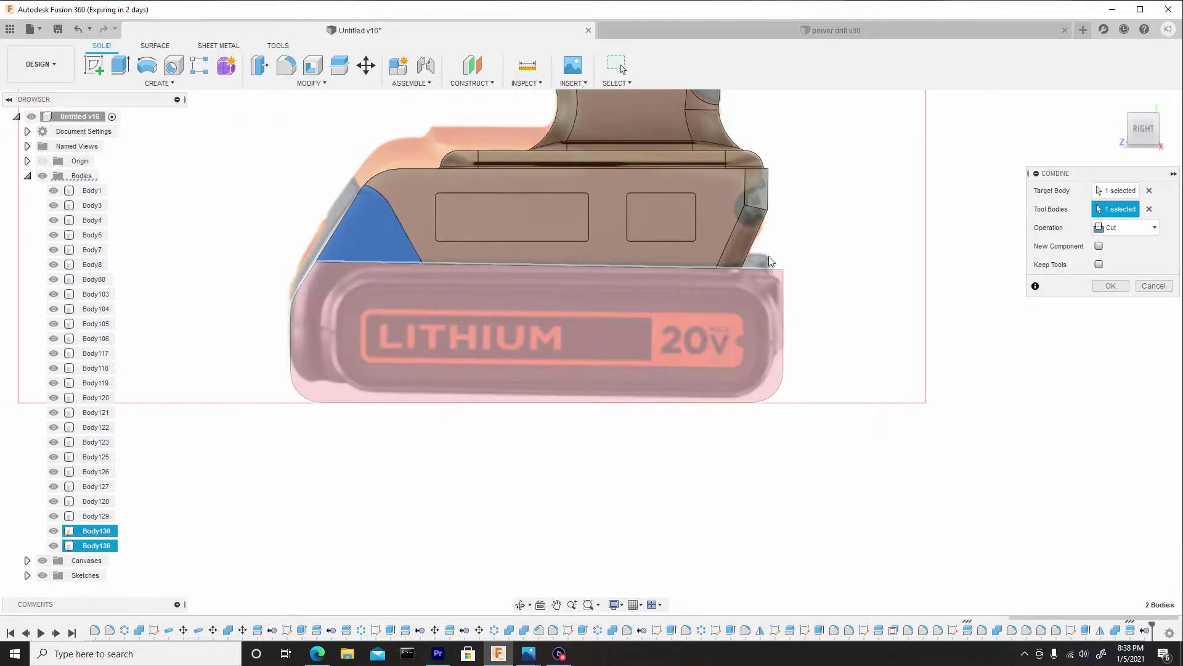
pyautogui.click(1122, 228)
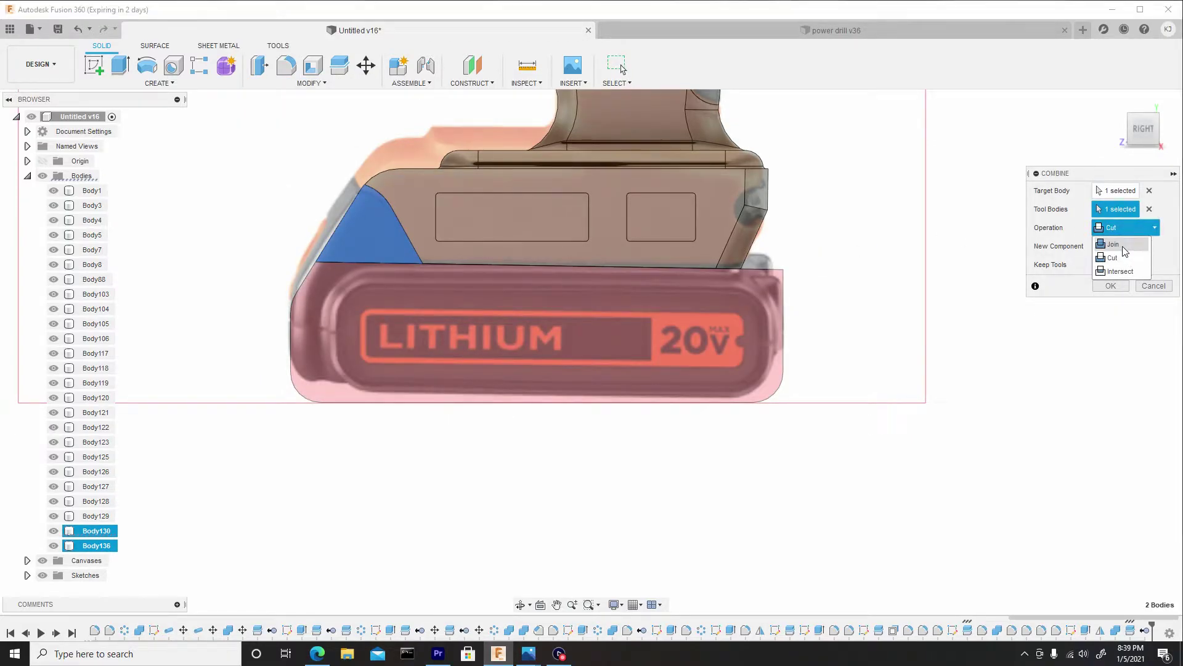
pyautogui.click(1118, 244)
pyautogui.click(1111, 285)
# Select pad Body8 and the joined Body136 to check the result.
pyautogui.click(646, 247)
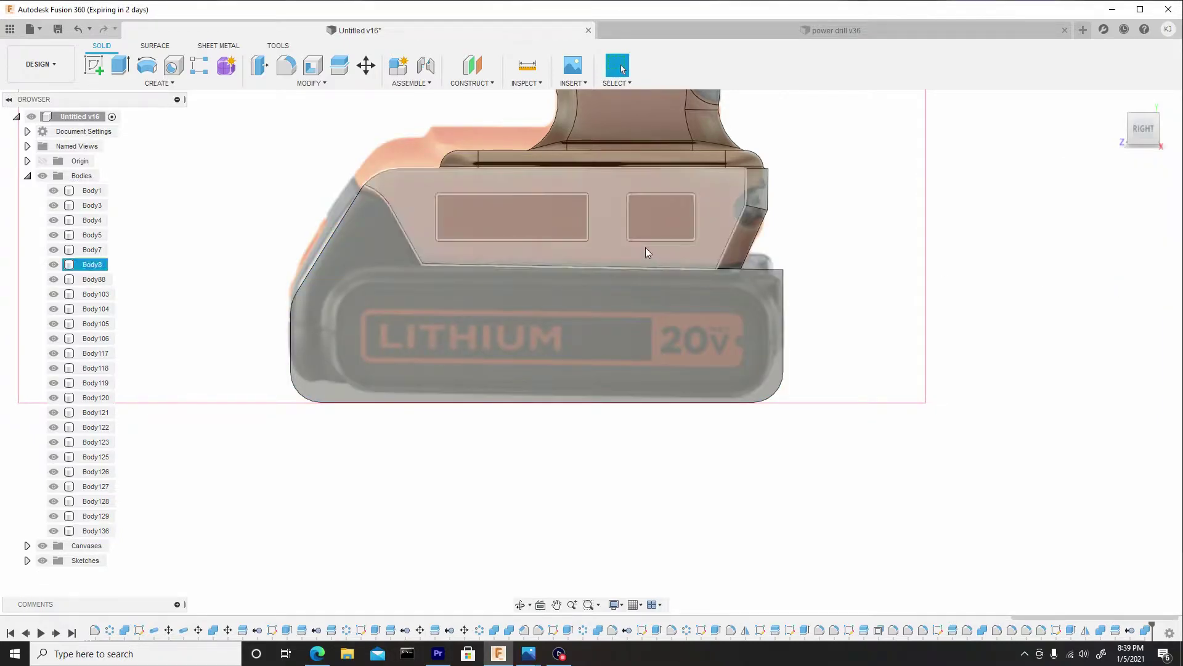
pyautogui.scroll(-2, 645, 249)
pyautogui.click(819, 285)
pyautogui.click(616, 297)
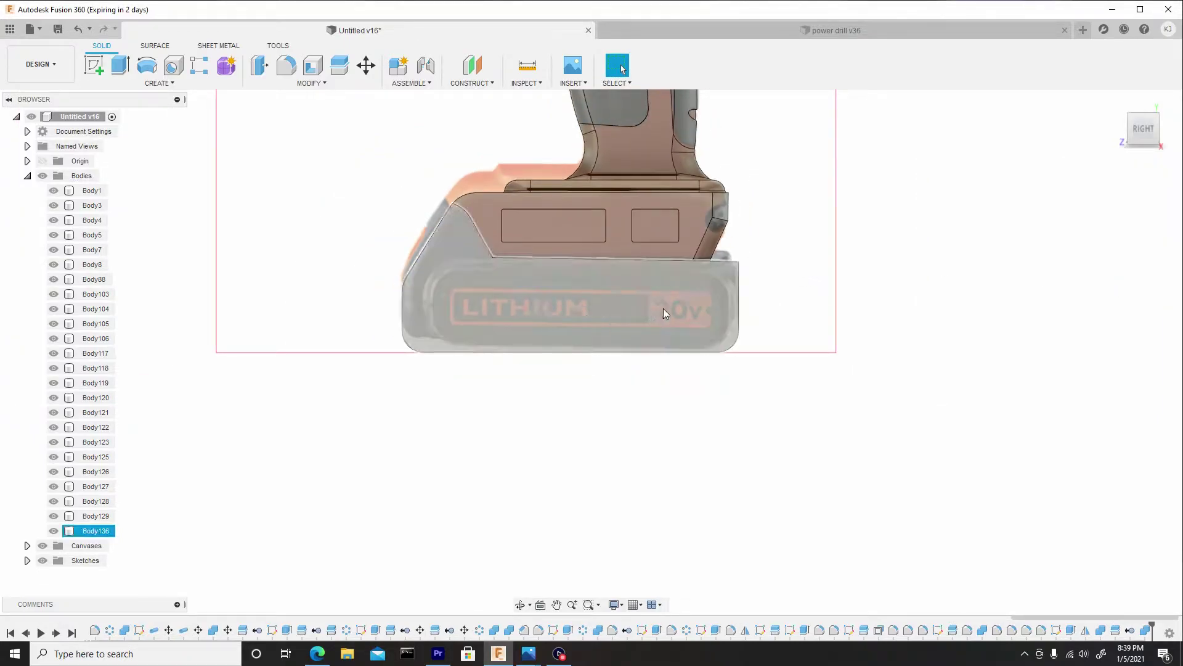
pyautogui.scroll(-1, 692, 299)
pyautogui.scroll(3, 691, 303)
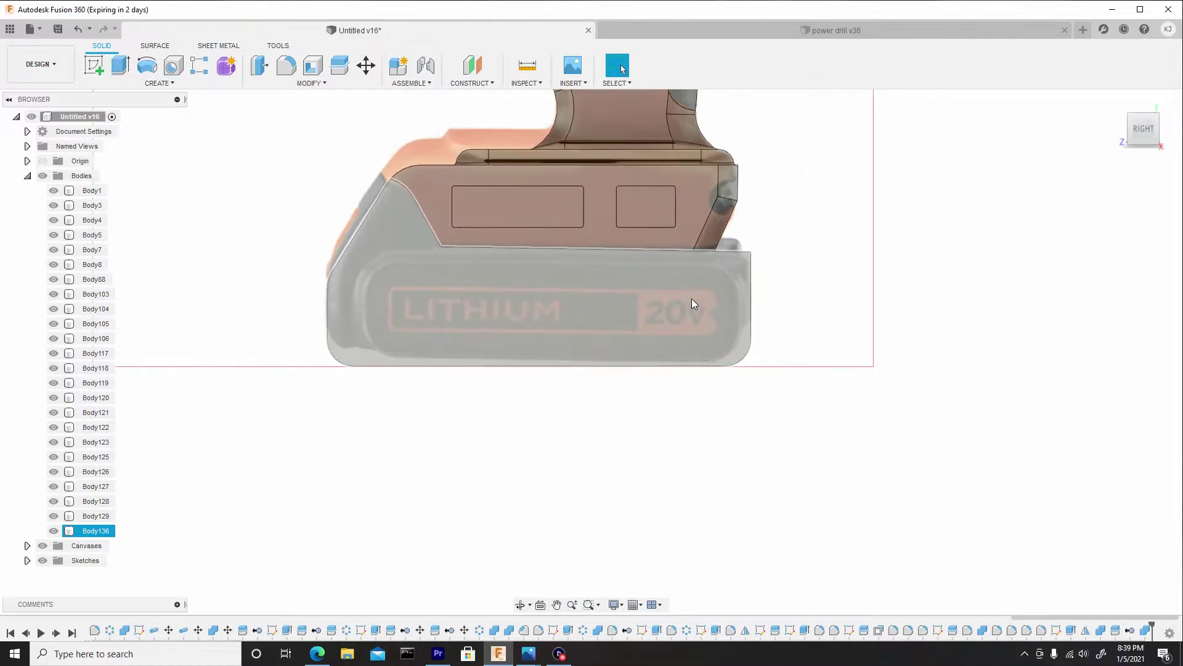
pyautogui.scroll(-1, 694, 302)
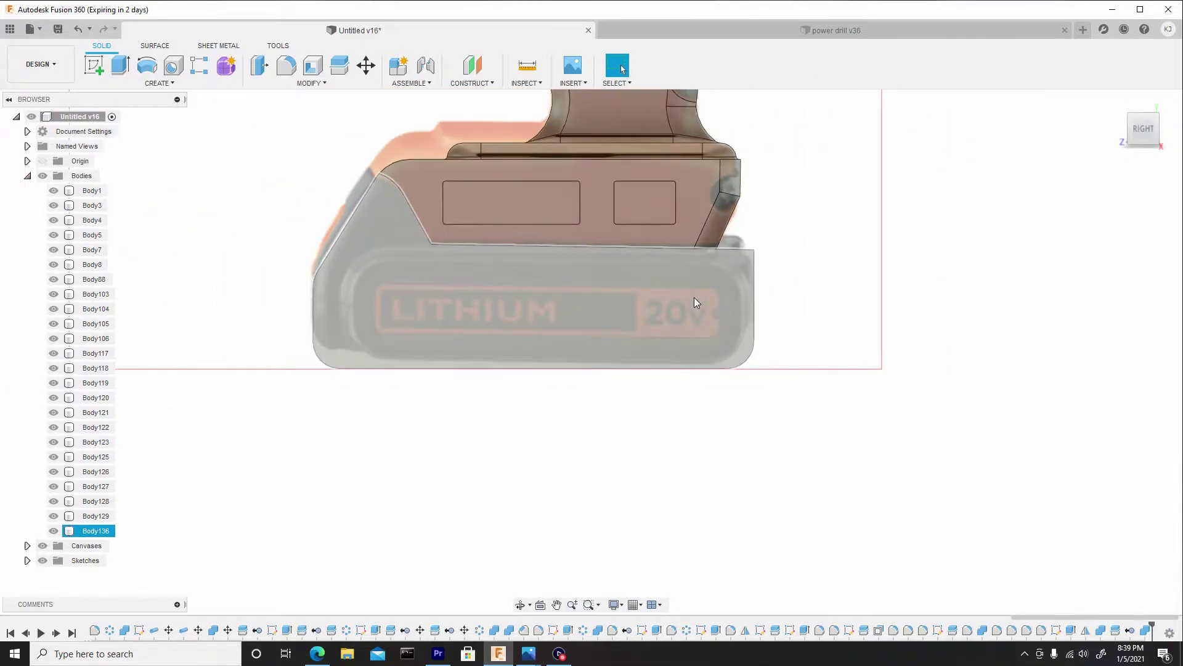
pyautogui.scroll(-2, 694, 298)
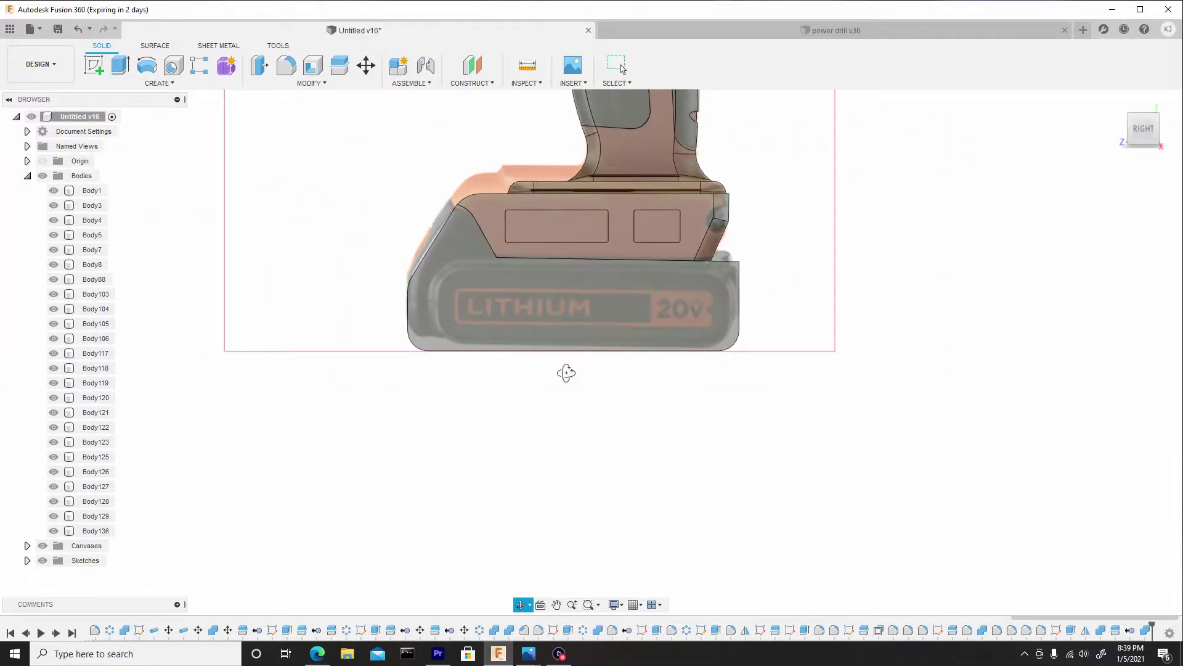
pyautogui.keyDown('shift'); pyautogui.moveTo(563, 370); pyautogui.dragTo(566, 392, button='middle'); pyautogui.keyUp('shift')
pyautogui.keyDown('shift'); pyautogui.moveTo(638, 323); pyautogui.dragTo(643, 361, button='middle'); pyautogui.keyUp('shift')
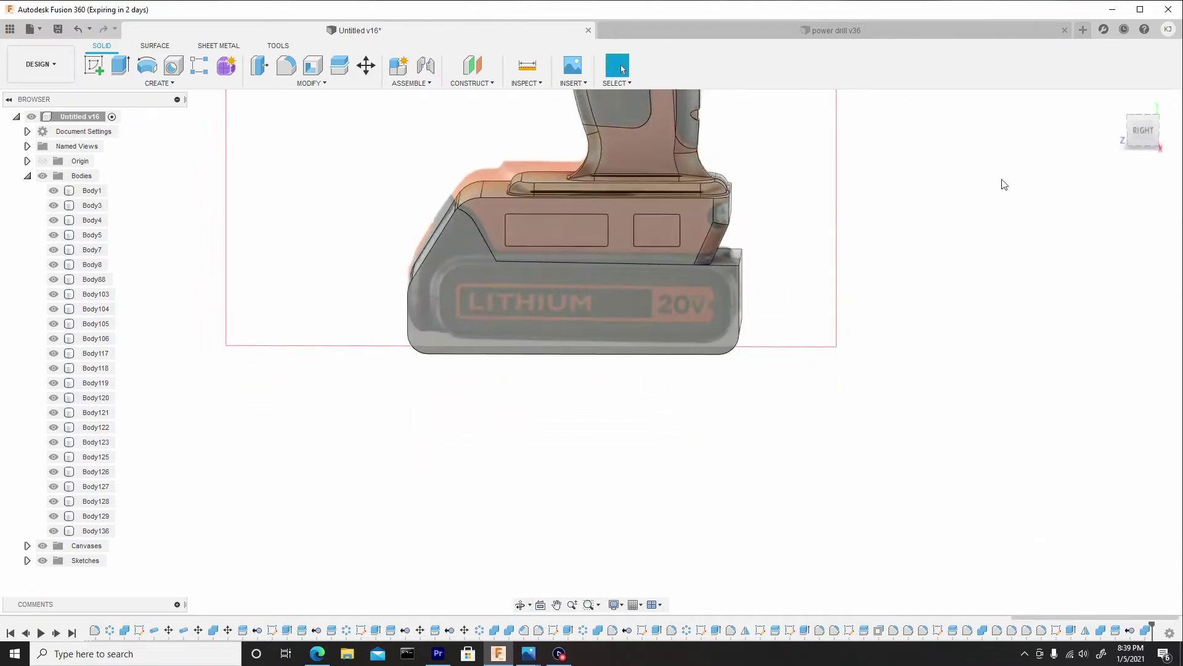
pyautogui.click(1123, 138)
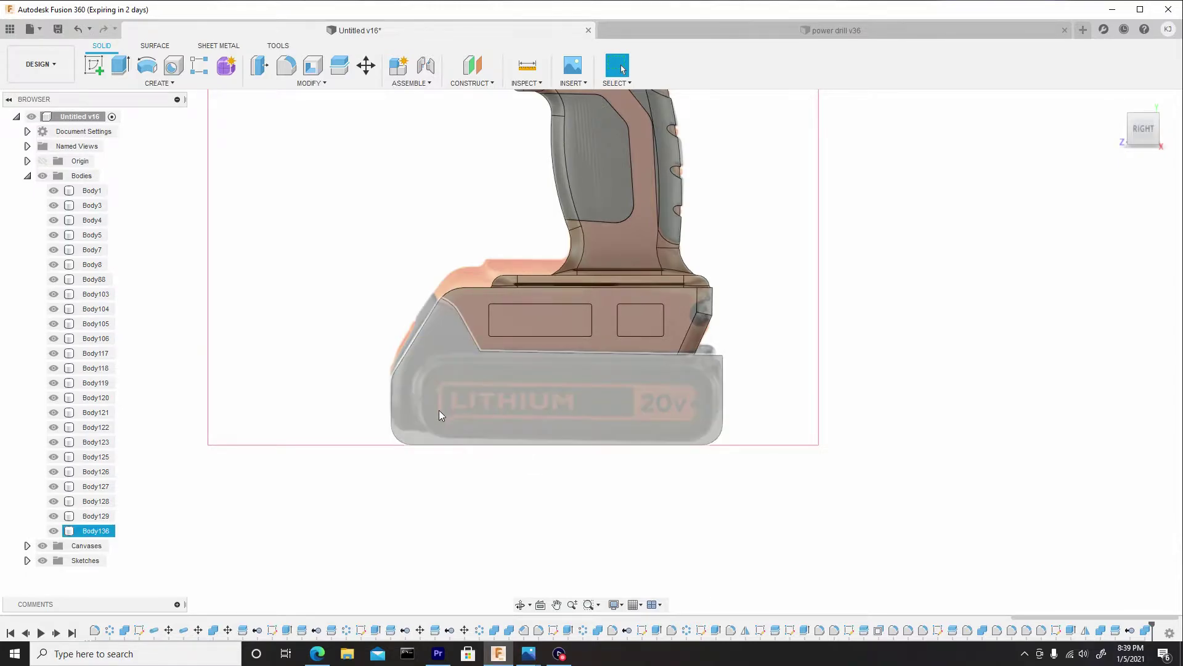
pyautogui.click(445, 460)
pyautogui.click(398, 401)
pyautogui.moveTo(593, 413); pyautogui.dragTo(521, 390, button='middle')
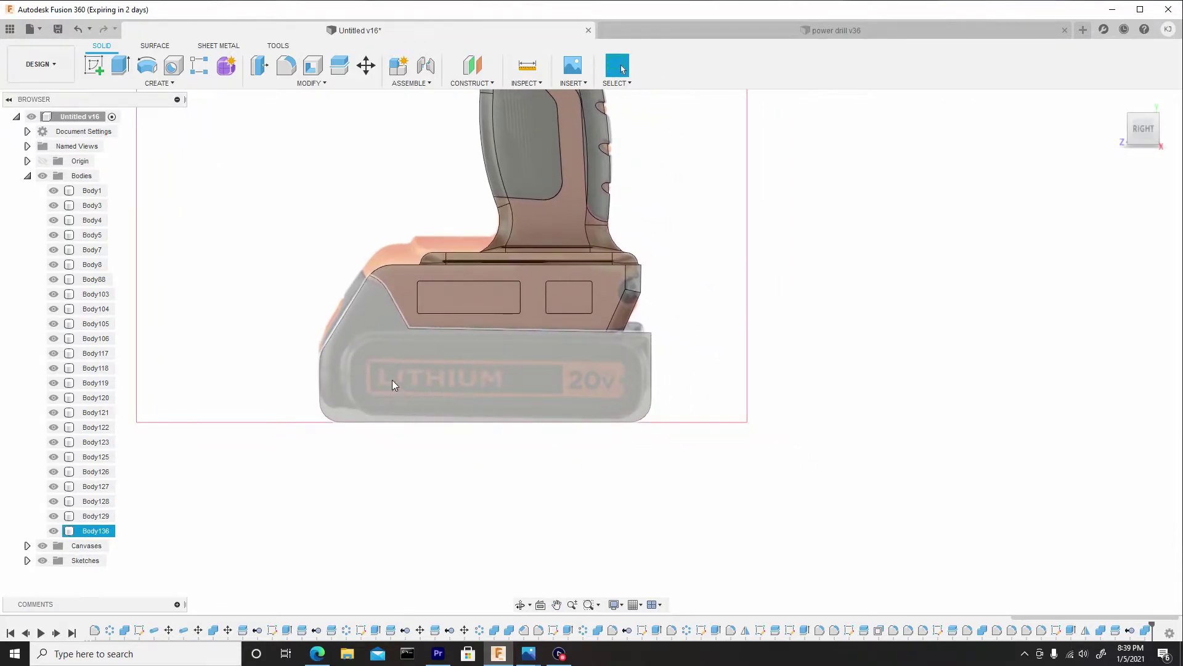
# Offset Body136's bottom face by -0.422 mm to raise the underside.
pyautogui.keyDown('shift'); pyautogui.moveTo(471, 431); pyautogui.dragTo(485, 463, button='middle'); pyautogui.keyUp('shift')
pyautogui.click(484, 456)
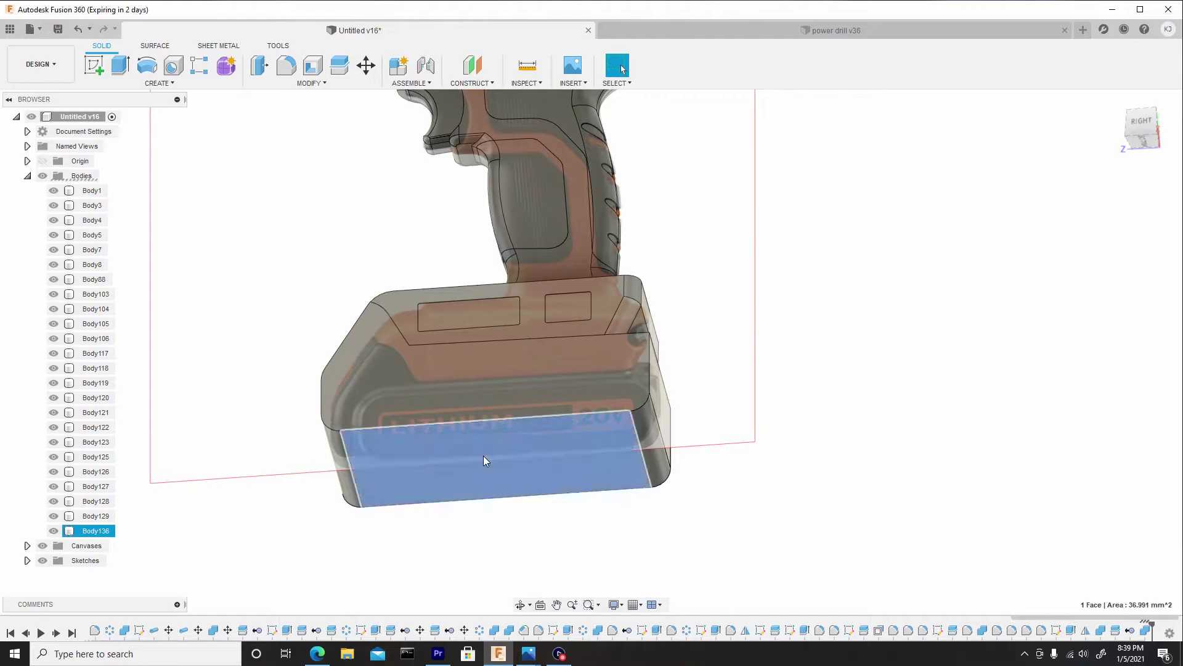
pyautogui.rightClick(483, 456)
pyautogui.click(523, 438)
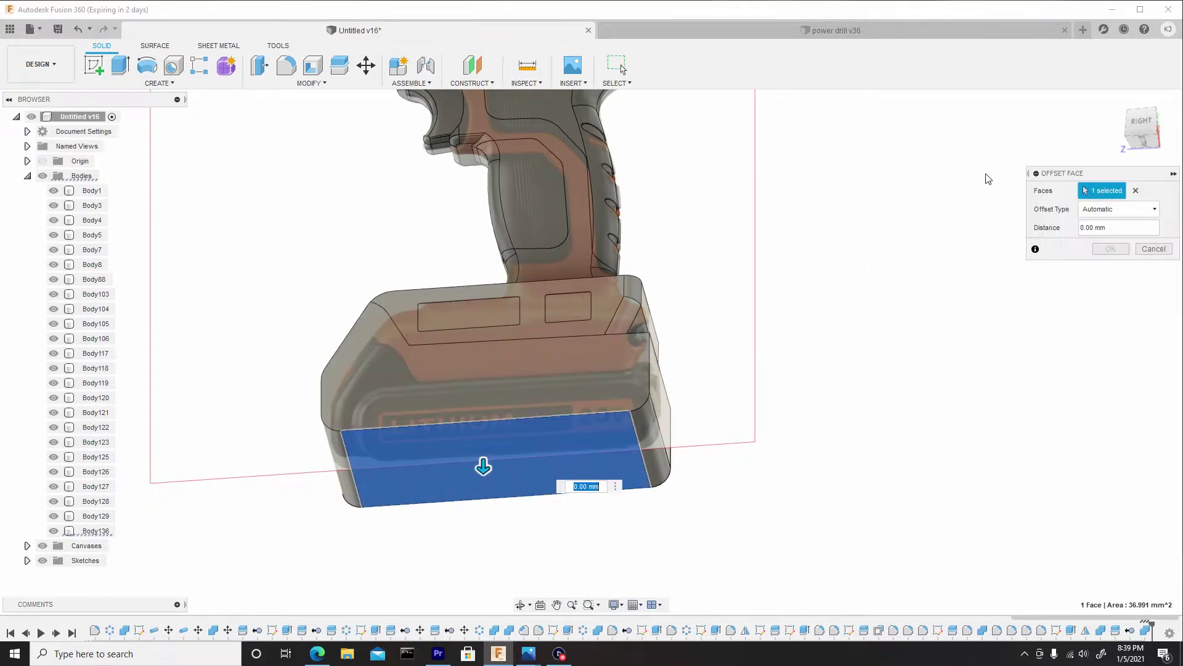
pyautogui.click(1142, 127)
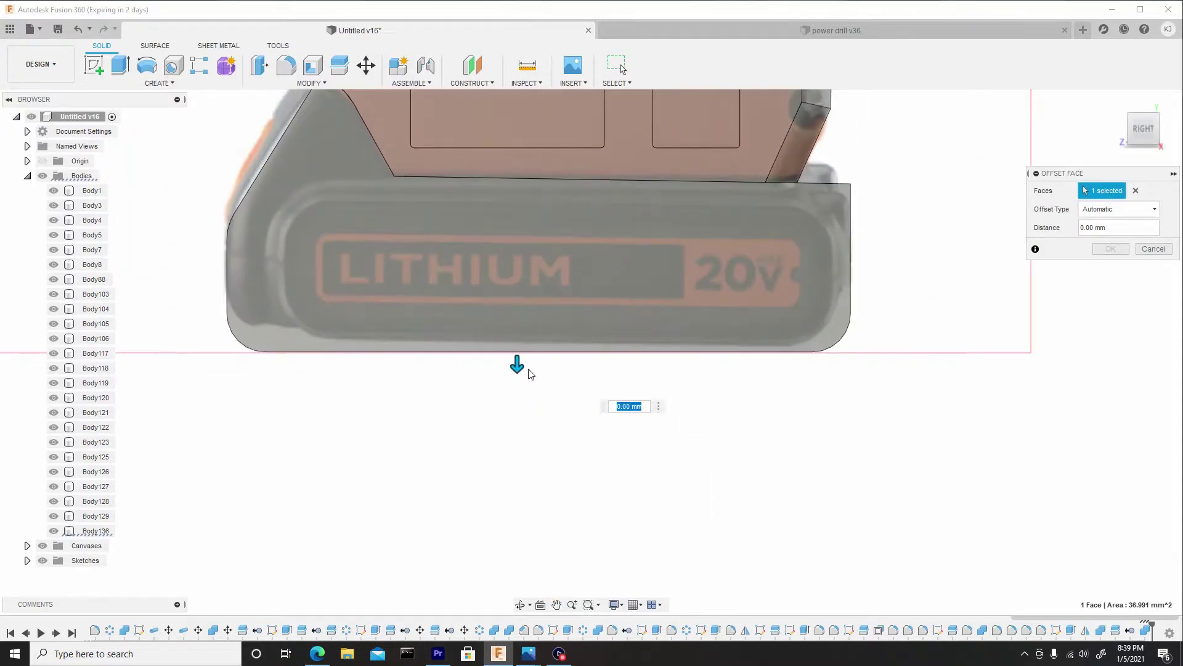
pyautogui.moveTo(517, 363); pyautogui.dragTo(517, 331)
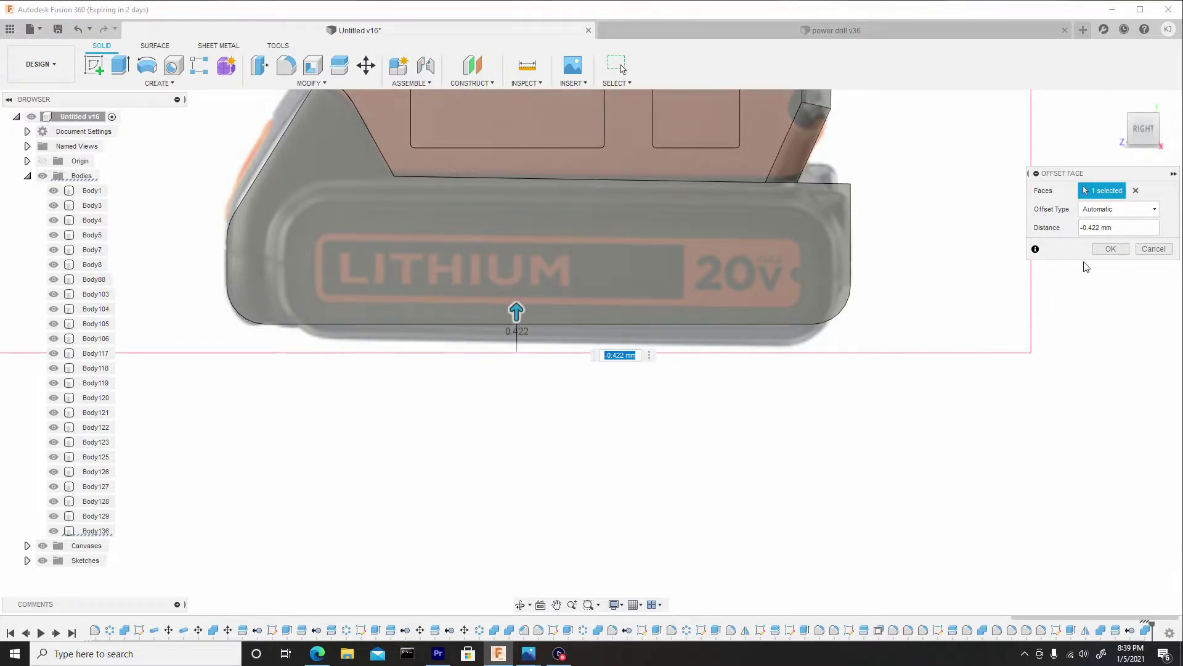
pyautogui.click(1111, 248)
pyautogui.scroll(-2, 838, 297)
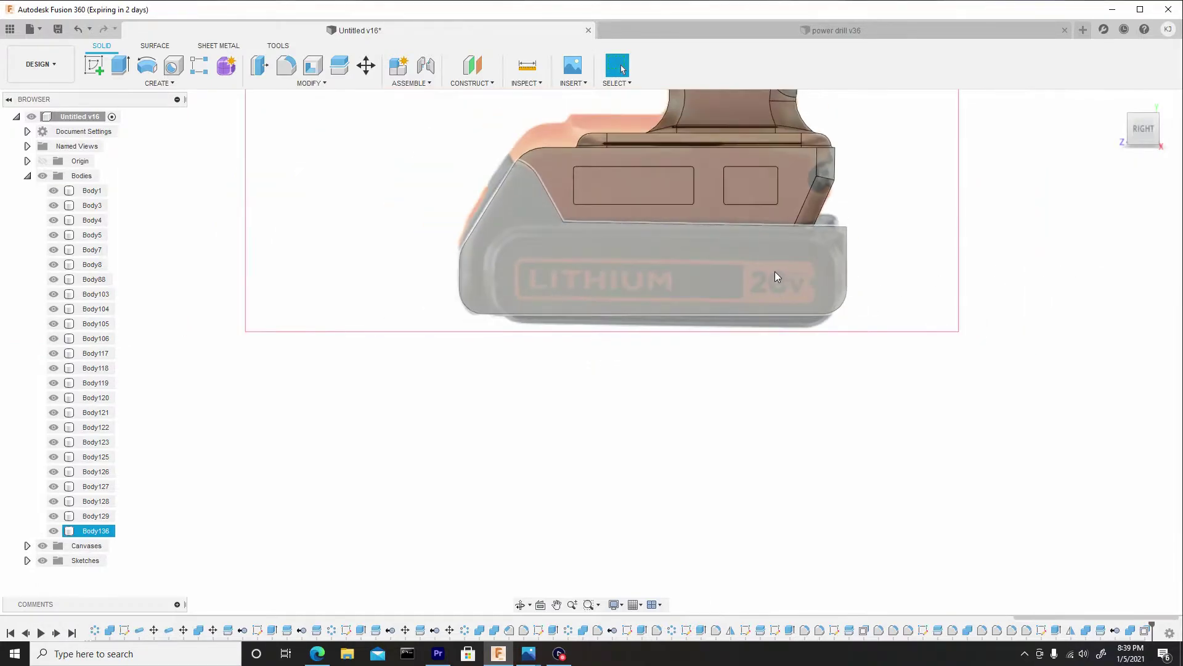
pyautogui.scroll(3, 775, 276)
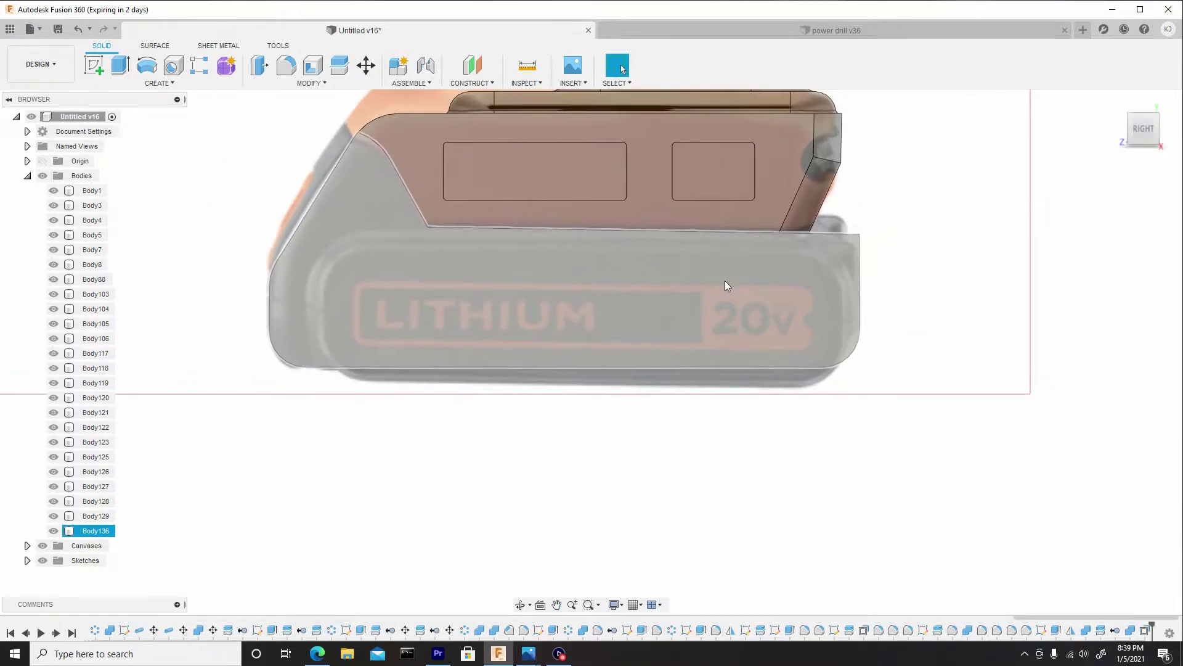
pyautogui.keyDown('shift'); pyautogui.moveTo(725, 285); pyautogui.dragTo(876, 237, button='middle'); pyautogui.keyUp('shift')
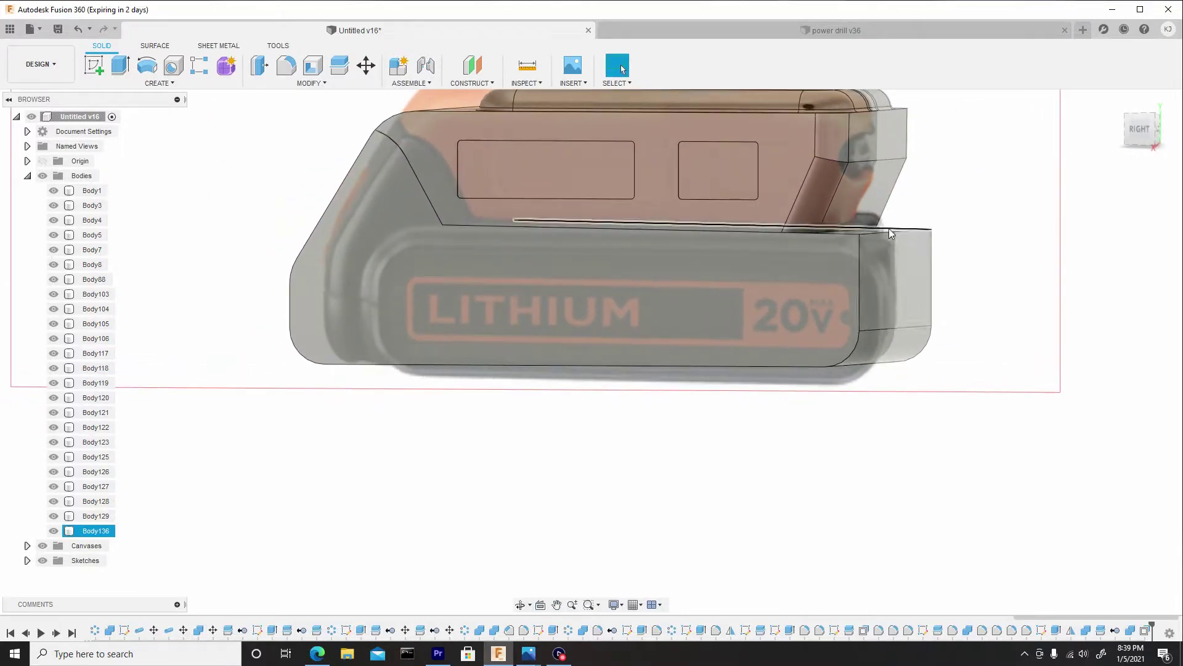
# Fillet the battery pack's top back edge at 0.786 mm.
pyautogui.press('f')
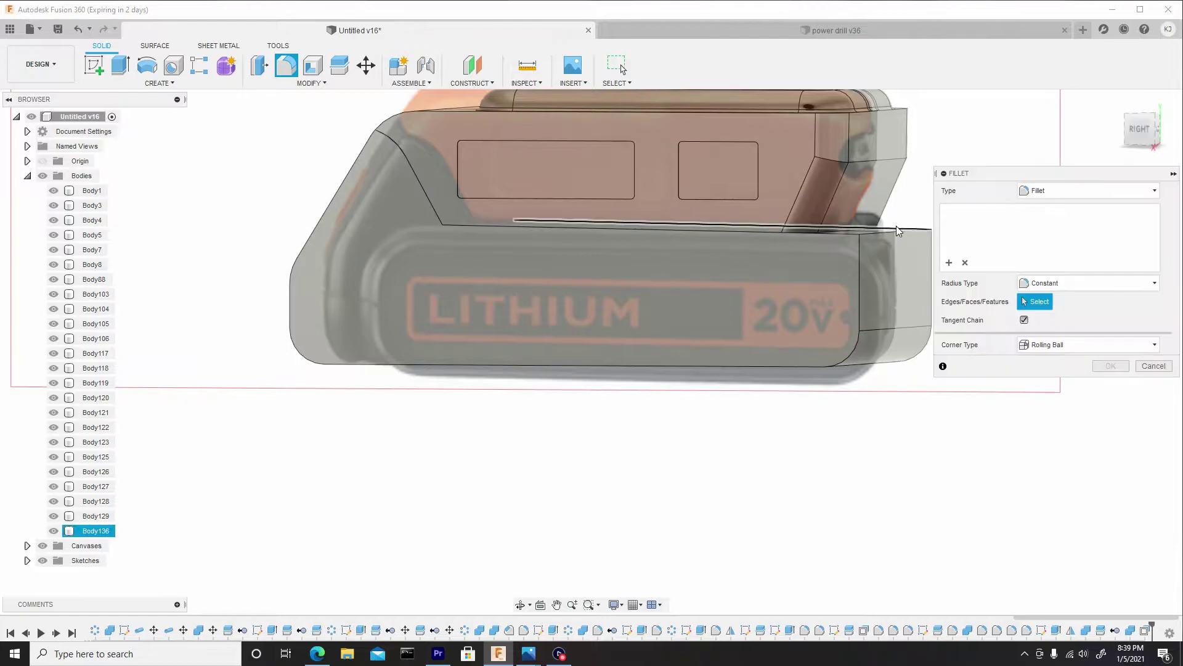
pyautogui.click(908, 238)
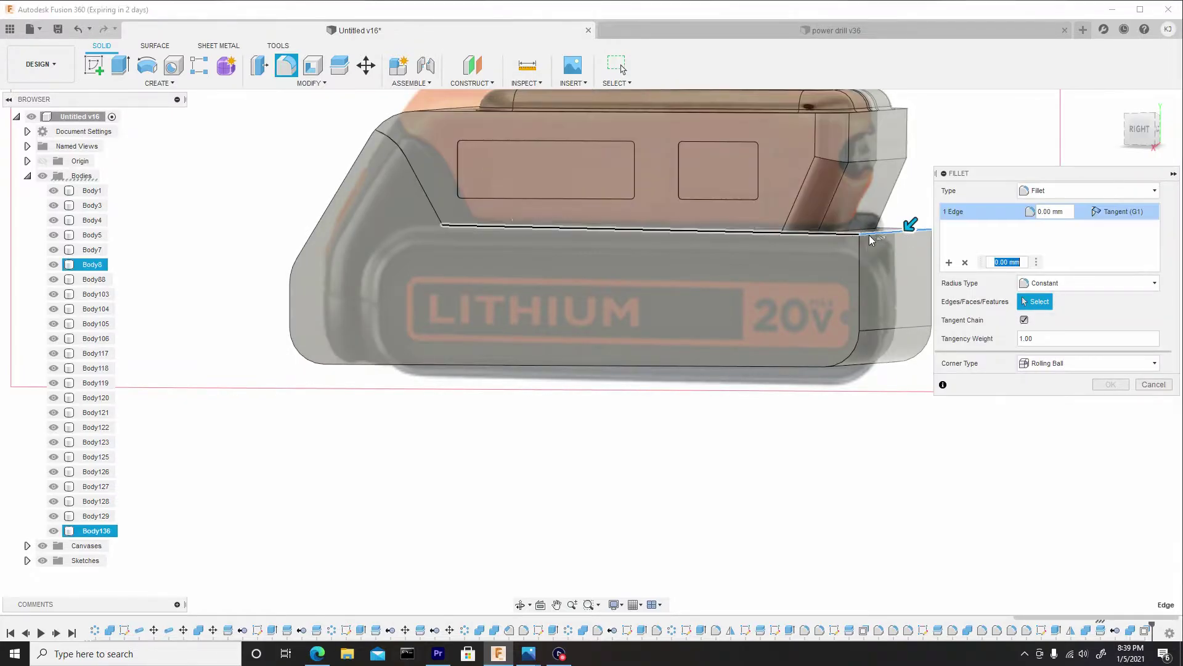
pyautogui.click(1137, 129)
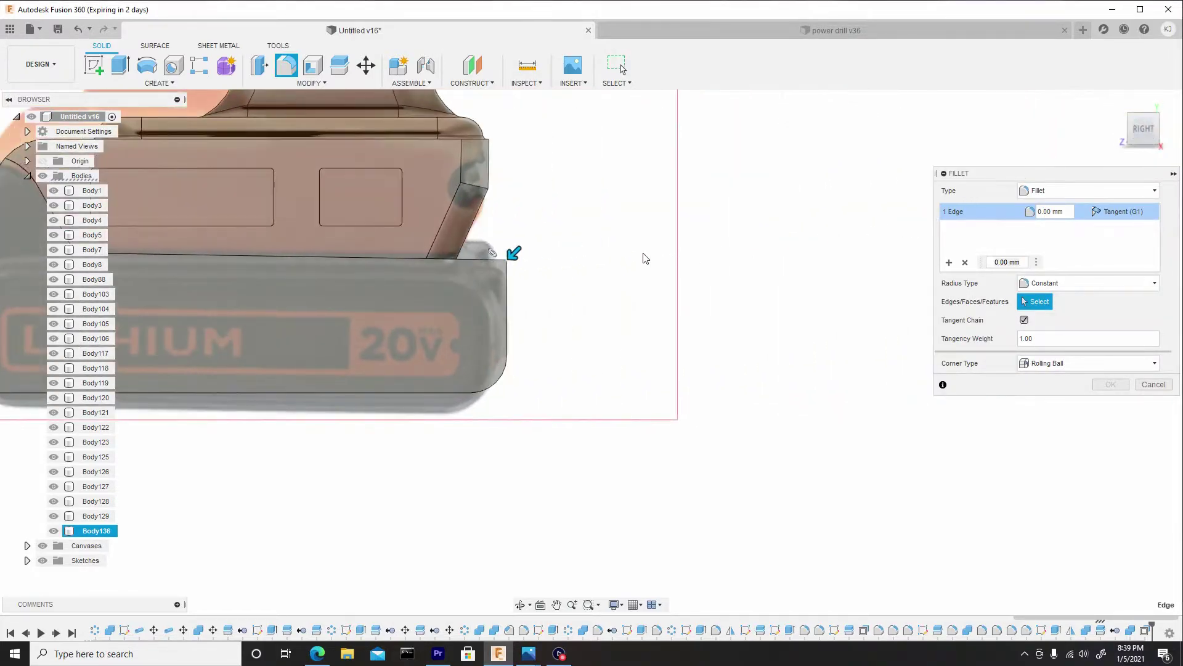
pyautogui.moveTo(575, 256); pyautogui.dragTo(681, 242, button='middle')
pyautogui.moveTo(622, 239); pyautogui.dragTo(610, 251)
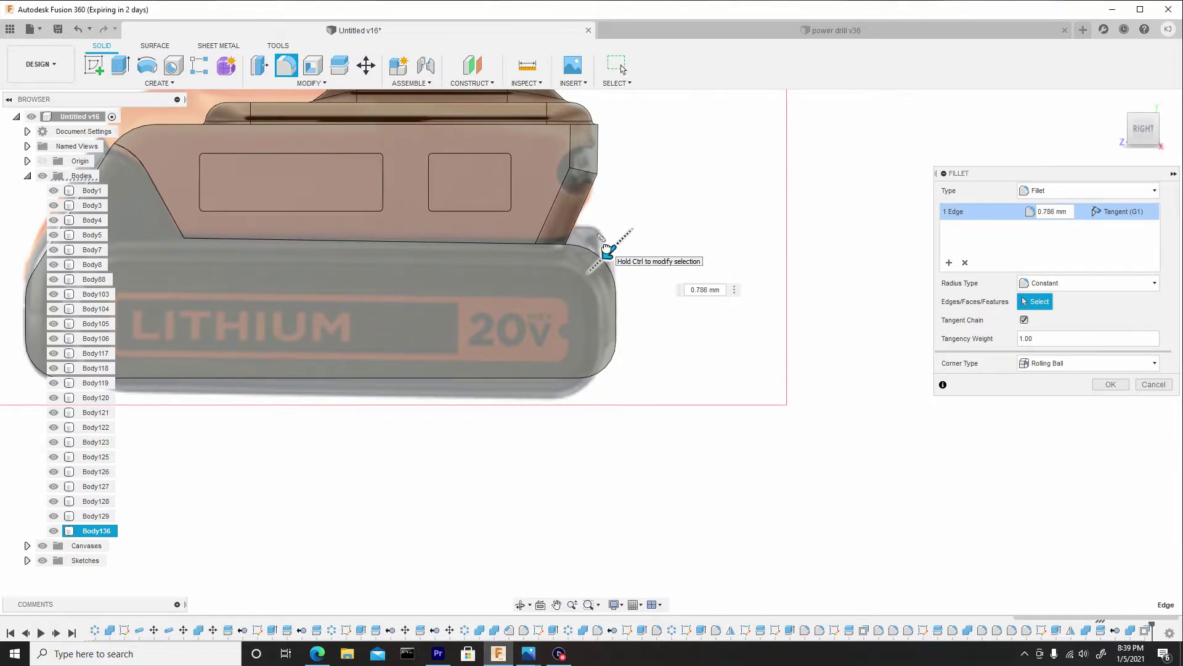
pyautogui.moveTo(607, 250); pyautogui.dragTo(747, 288, button='middle')
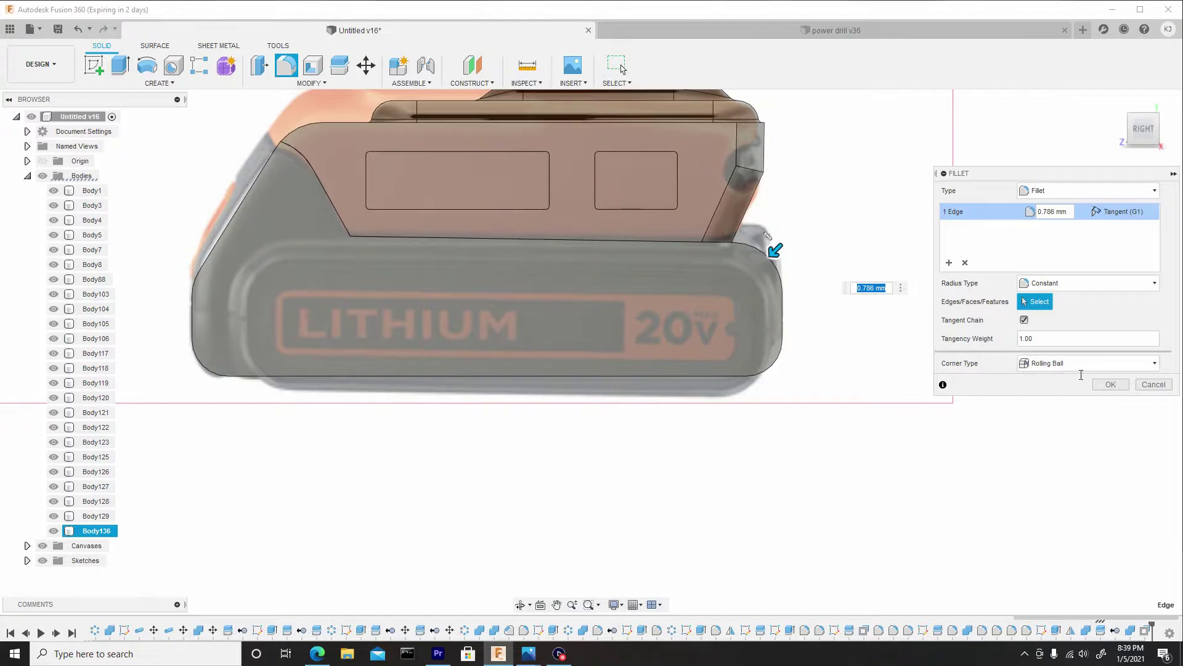
pyautogui.click(1111, 384)
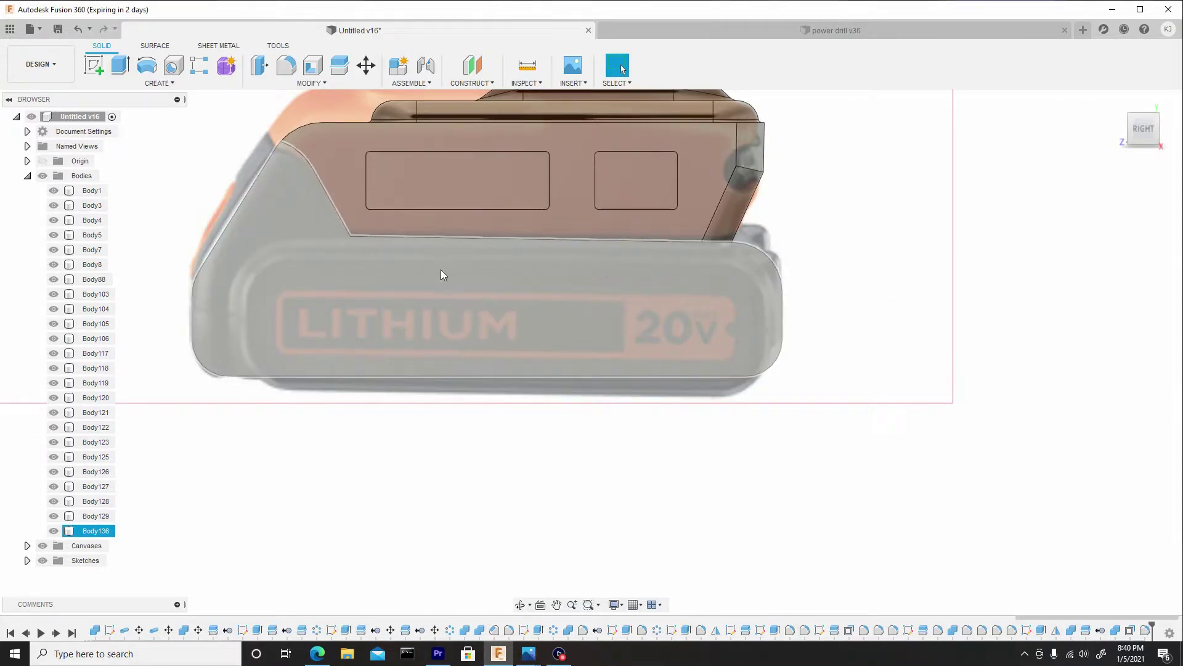
# Sketch a rectangle over the LITHIUM label on the battery's side face.
pyautogui.click(445, 296)
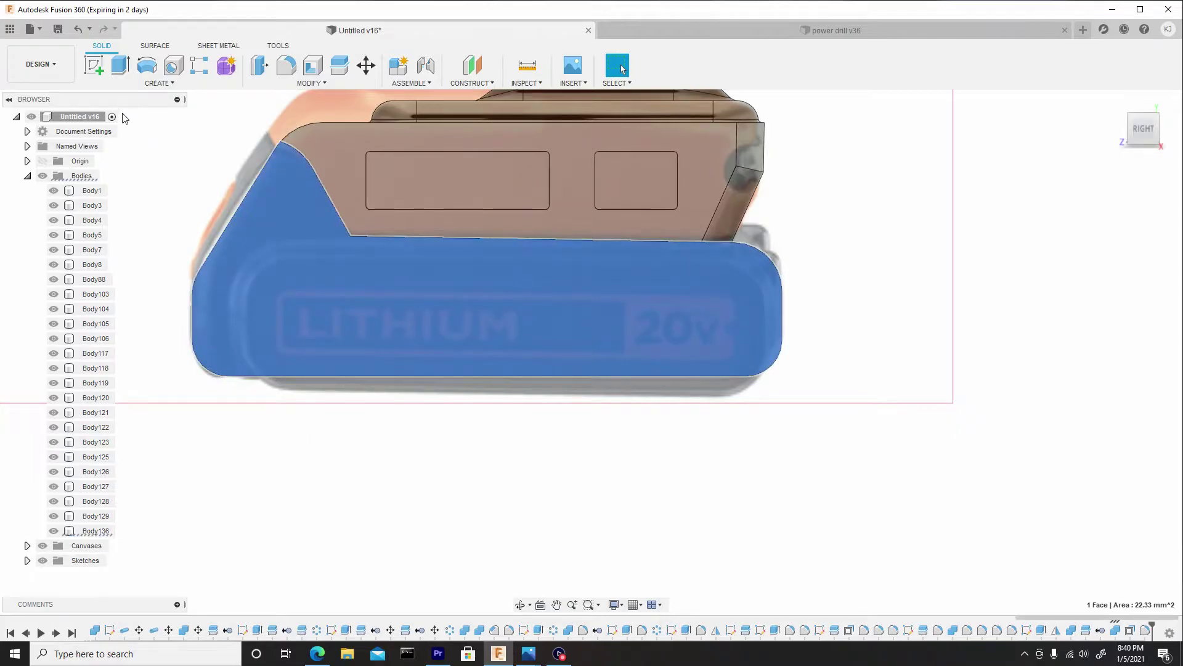
pyautogui.click(95, 66)
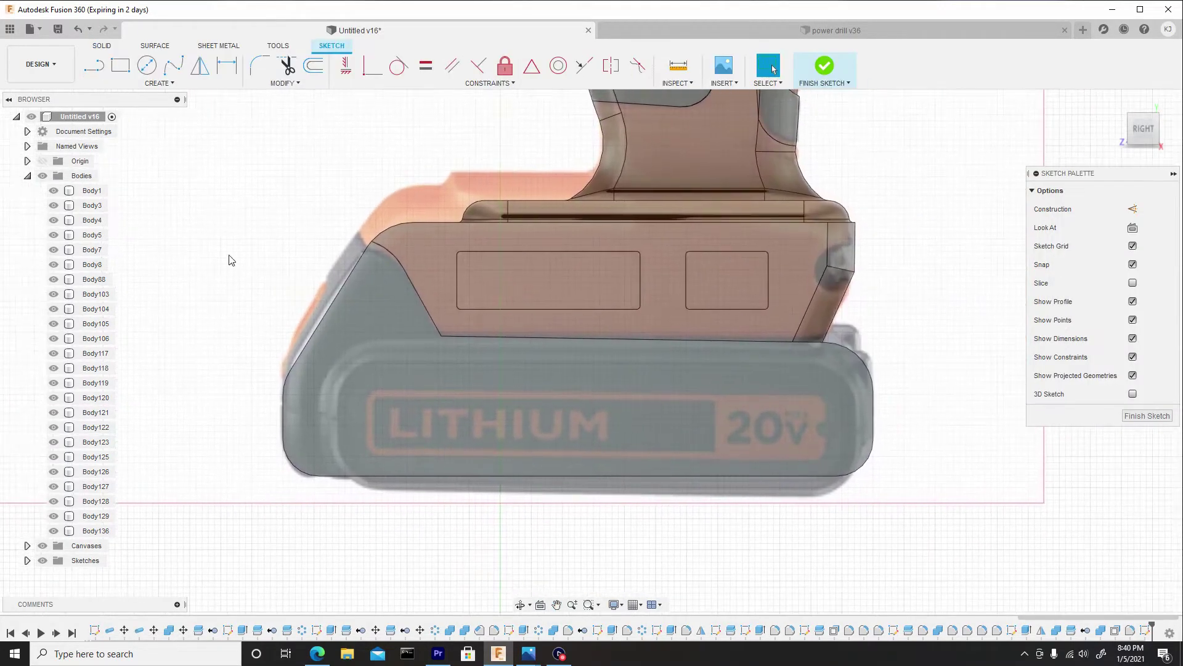
pyautogui.click(125, 73)
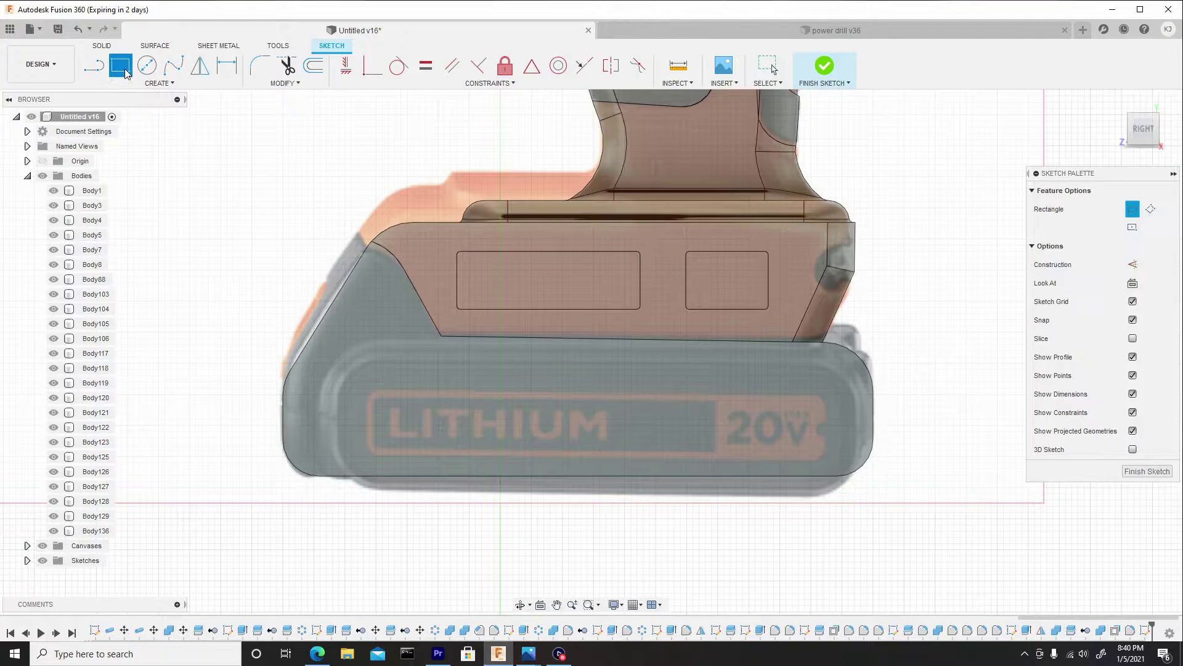
pyautogui.click(327, 352)
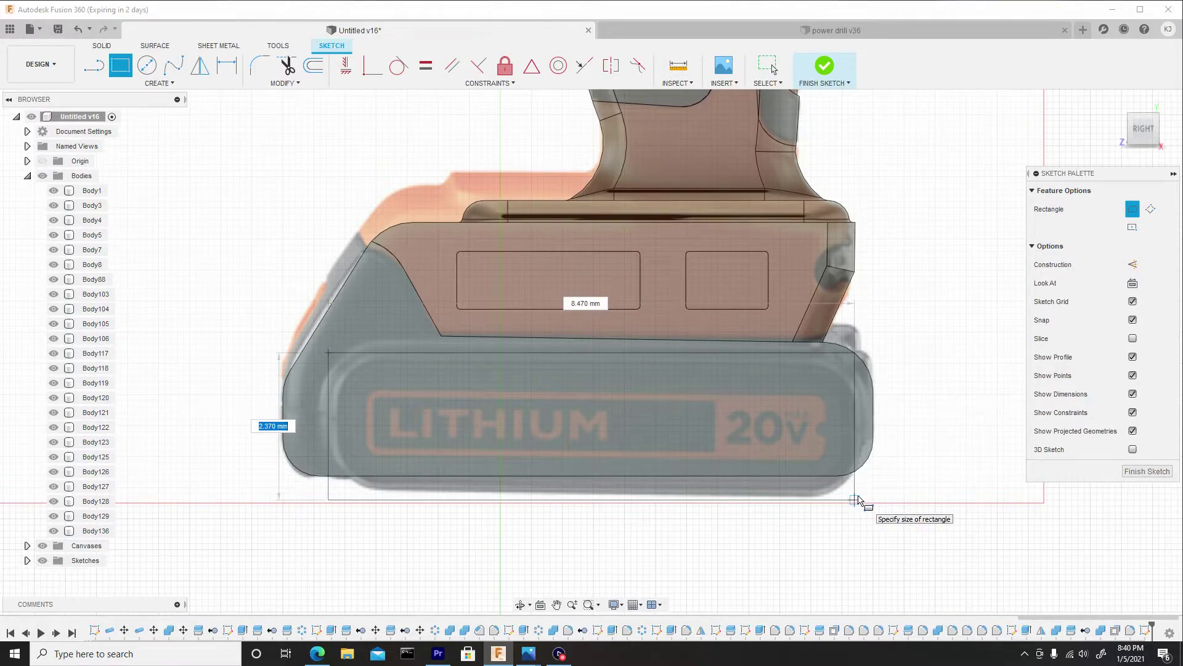
pyautogui.click(855, 499)
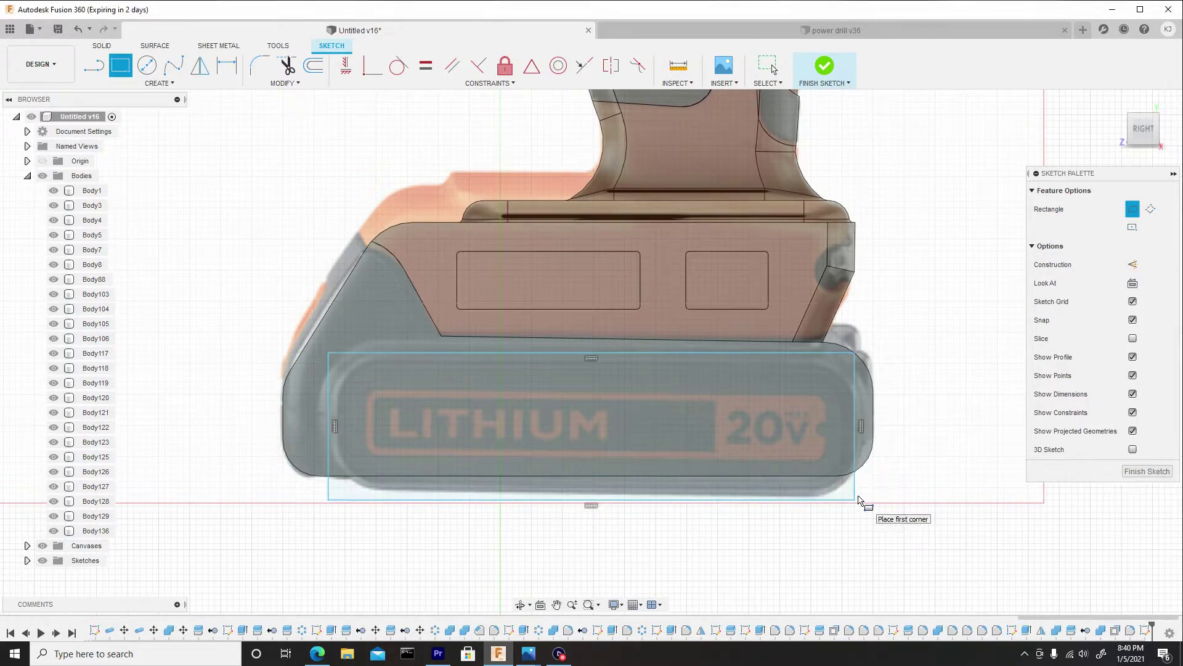
pyautogui.rightClick(428, 361)
pyautogui.click(472, 360)
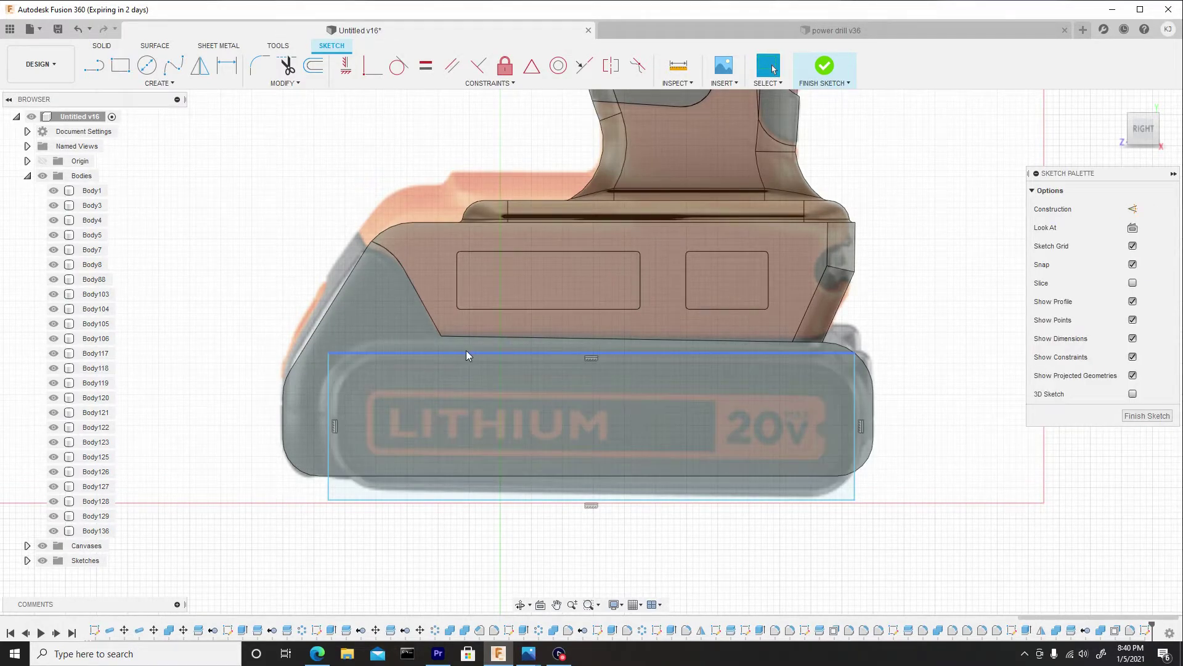
pyautogui.moveTo(467, 351); pyautogui.dragTo(467, 360)
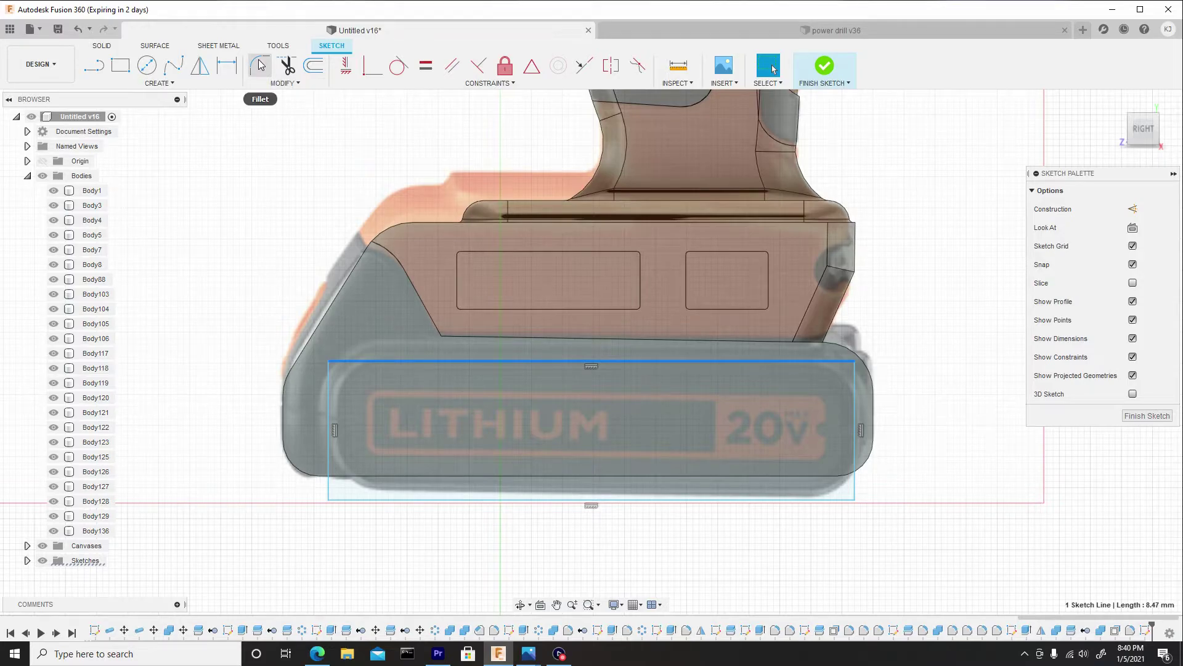
# Round all four rectangle corners with 0.60 mm sketch fillets.
pyautogui.click(282, 83)
pyautogui.click(275, 102)
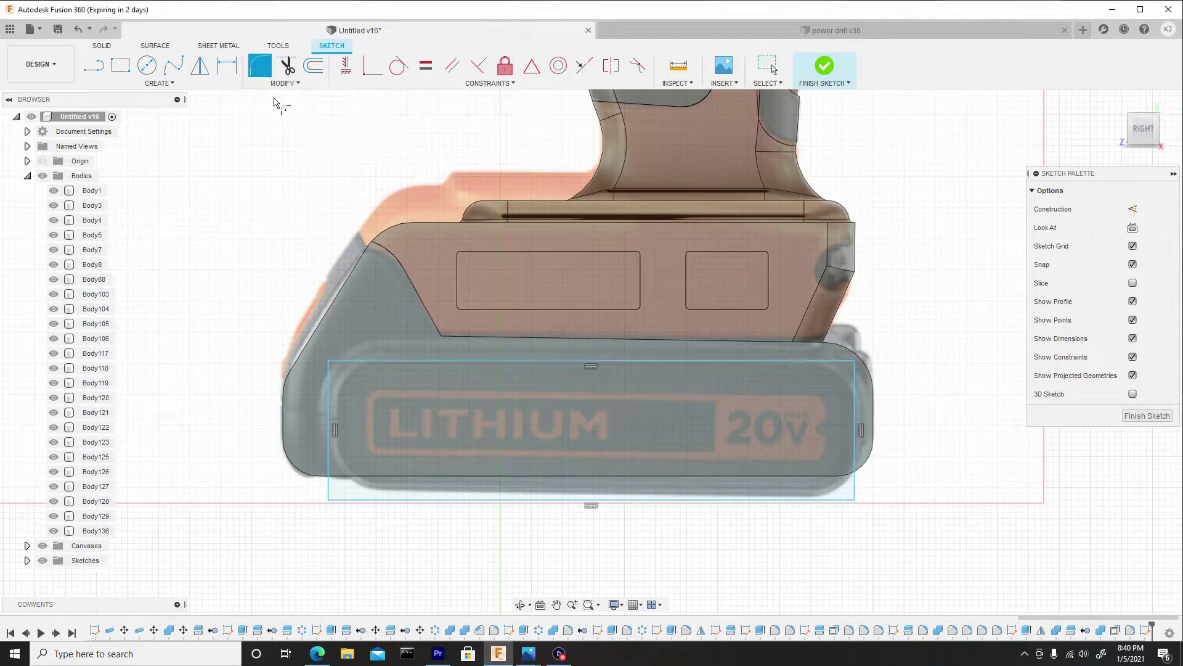
pyautogui.click(328, 363)
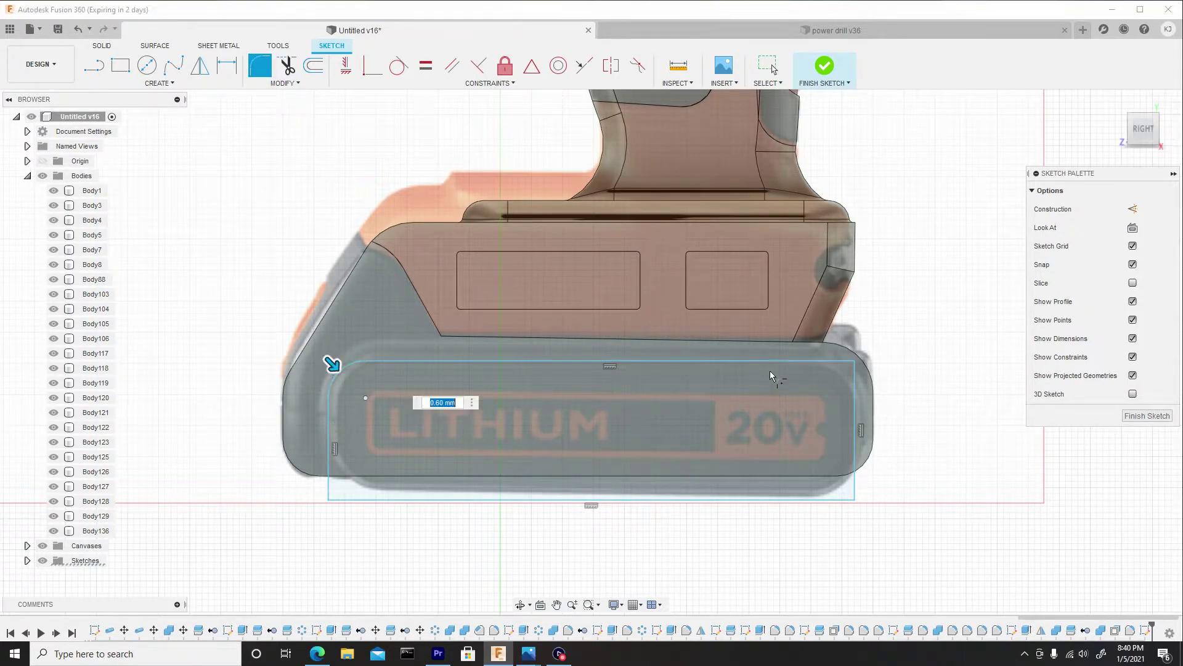
pyautogui.click(854, 362)
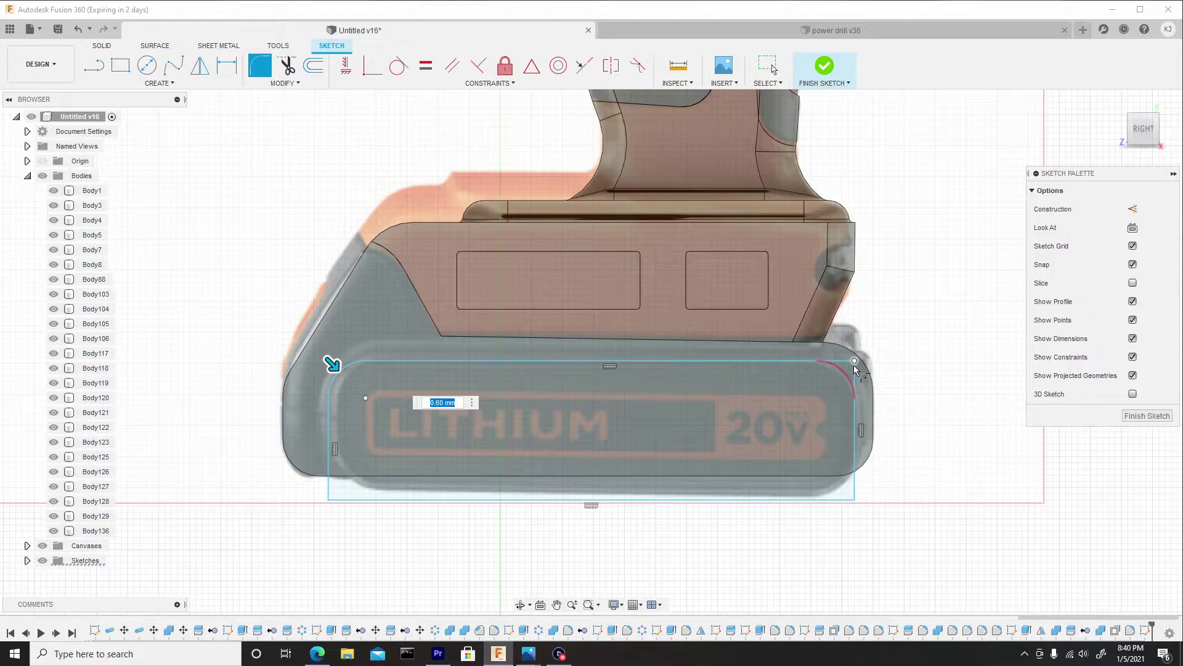
pyautogui.click(855, 500)
pyautogui.click(359, 500)
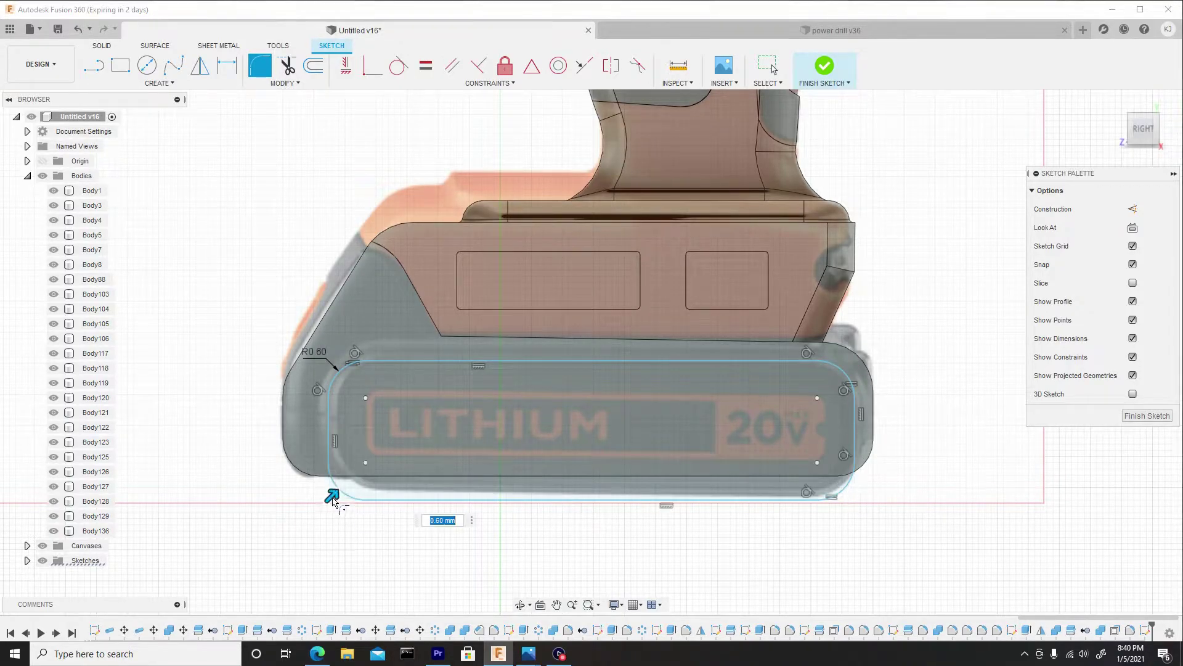
pyautogui.rightClick(349, 488)
pyautogui.click(392, 488)
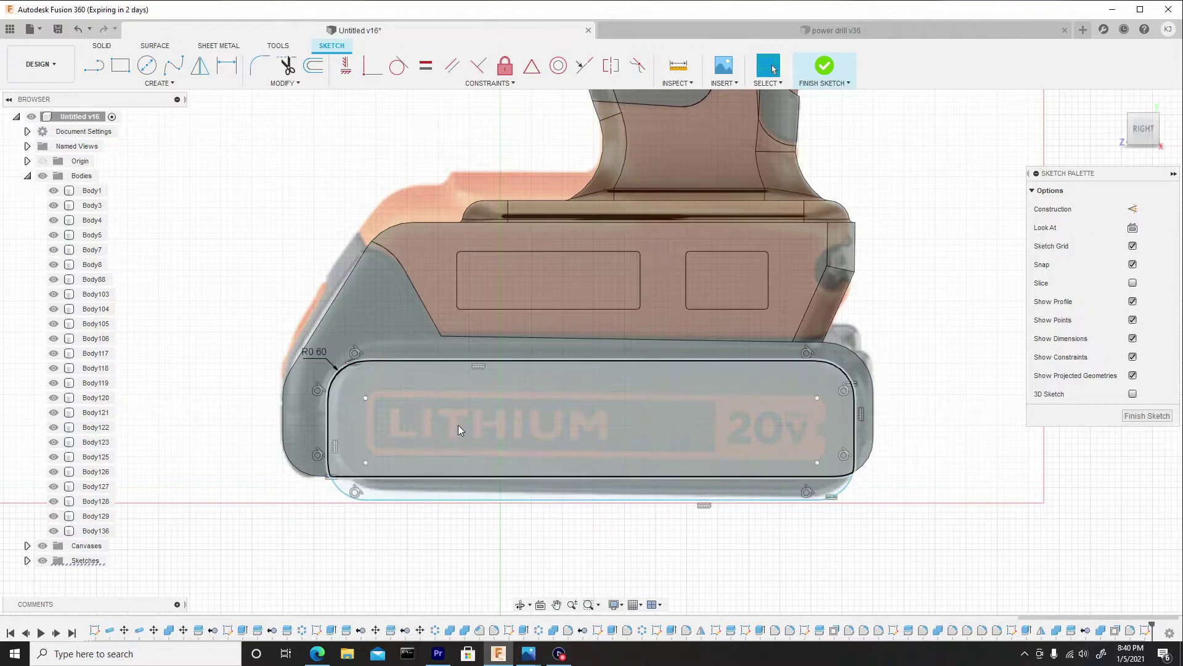
pyautogui.click(519, 415)
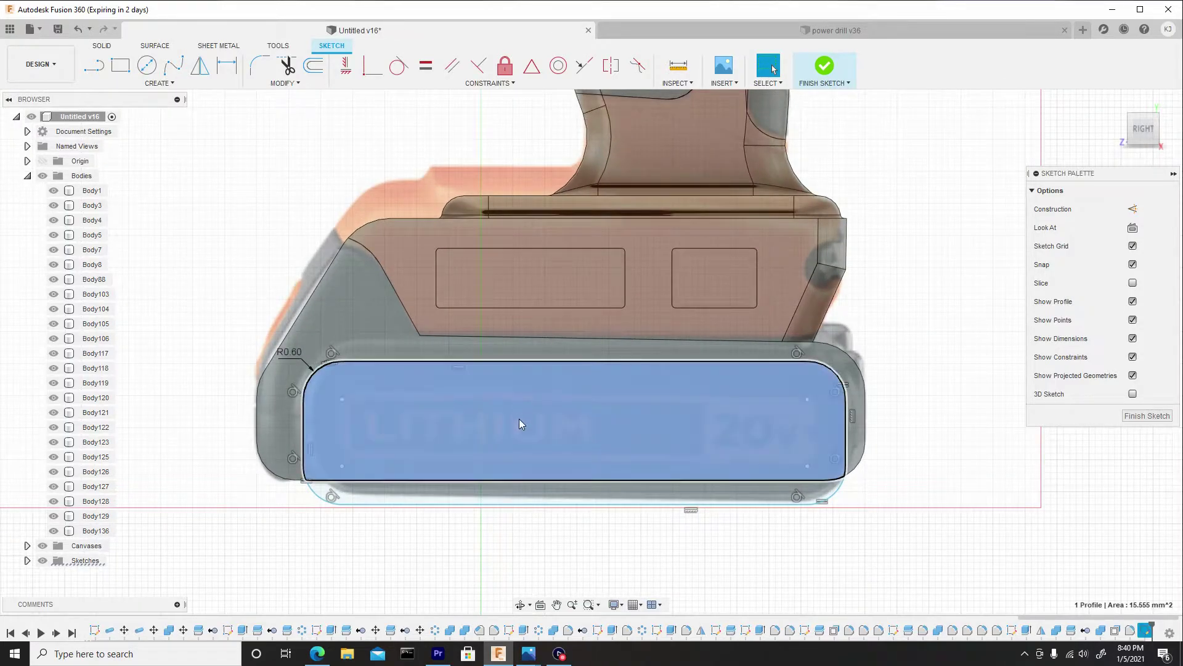
# Extrude the rounded rectangle and lower strip profiles 0.627 mm as new body Body137.
pyautogui.keyDown('shift'); pyautogui.click(532, 495); pyautogui.keyUp('shift')
pyautogui.rightClick(534, 493)
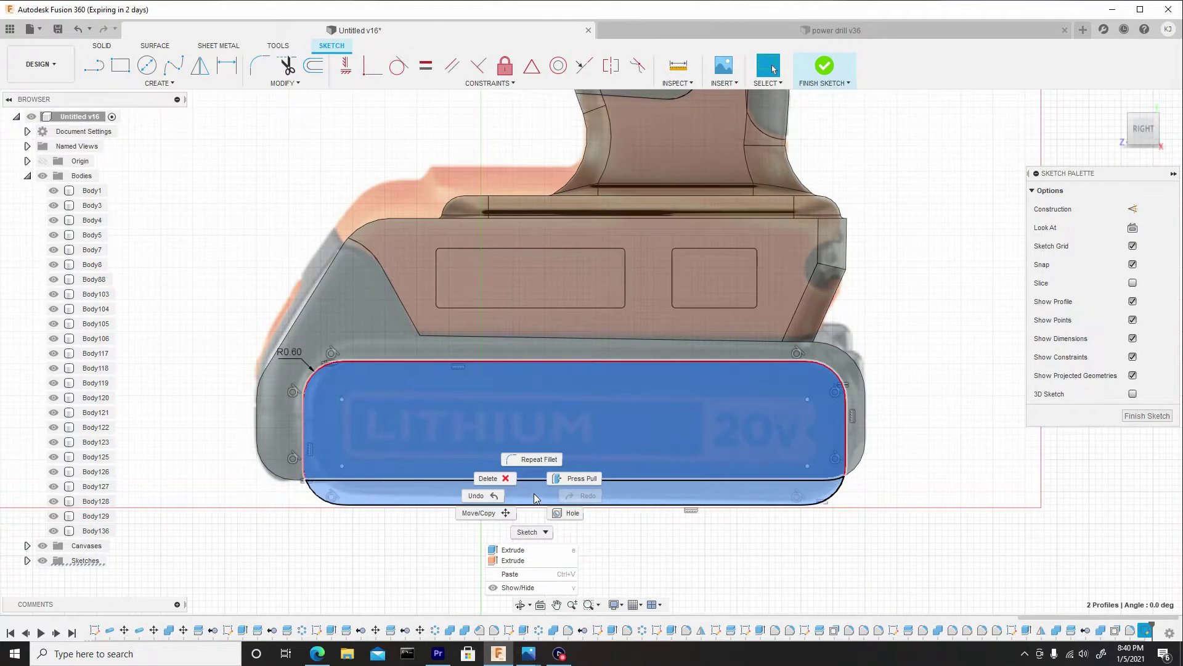
pyautogui.click(573, 478)
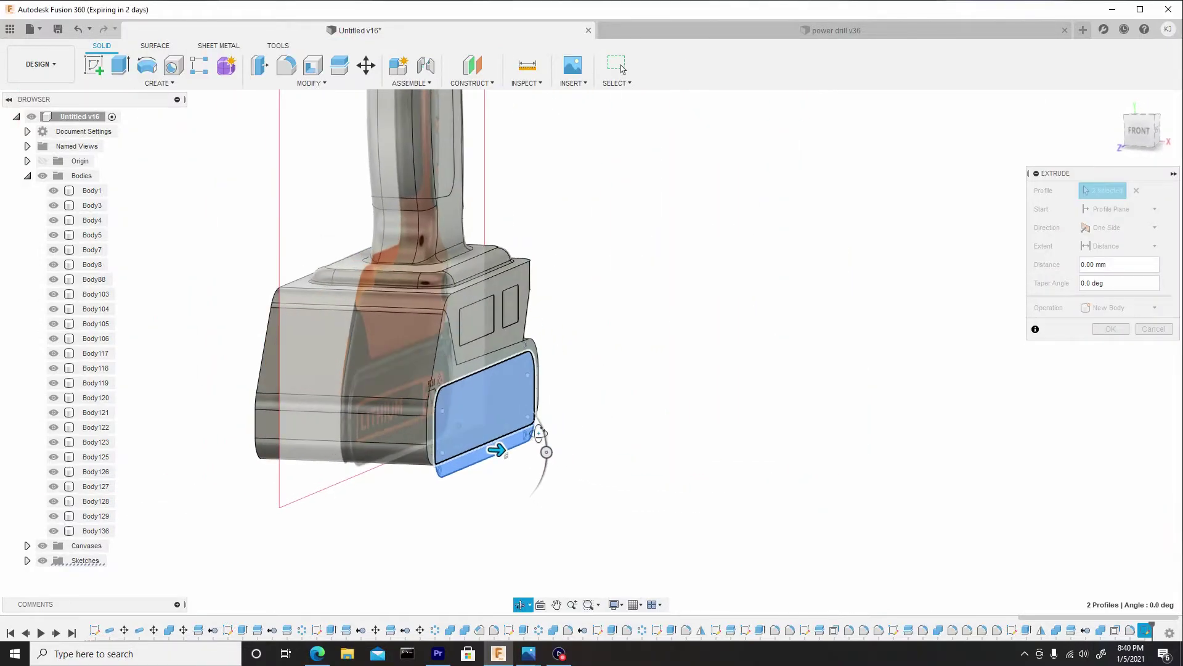
pyautogui.moveTo(496, 450); pyautogui.dragTo(521, 453)
pyautogui.keyDown('shift'); pyautogui.moveTo(487, 414); pyautogui.dragTo(554, 412, button='middle'); pyautogui.keyUp('shift')
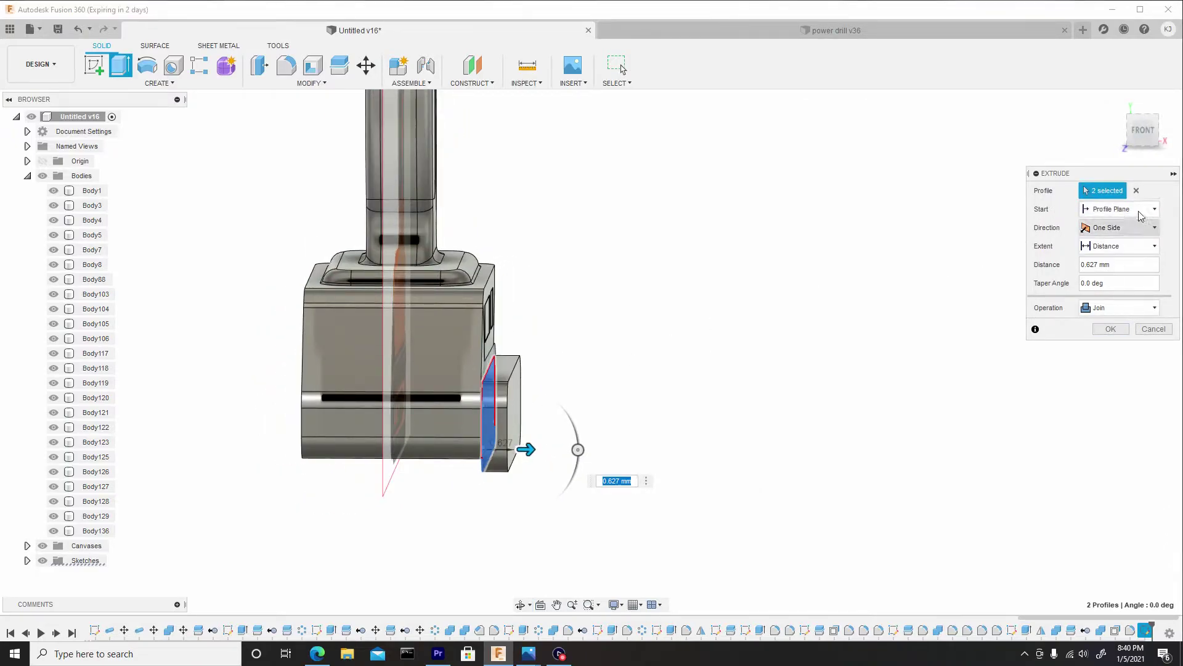
pyautogui.click(1143, 129)
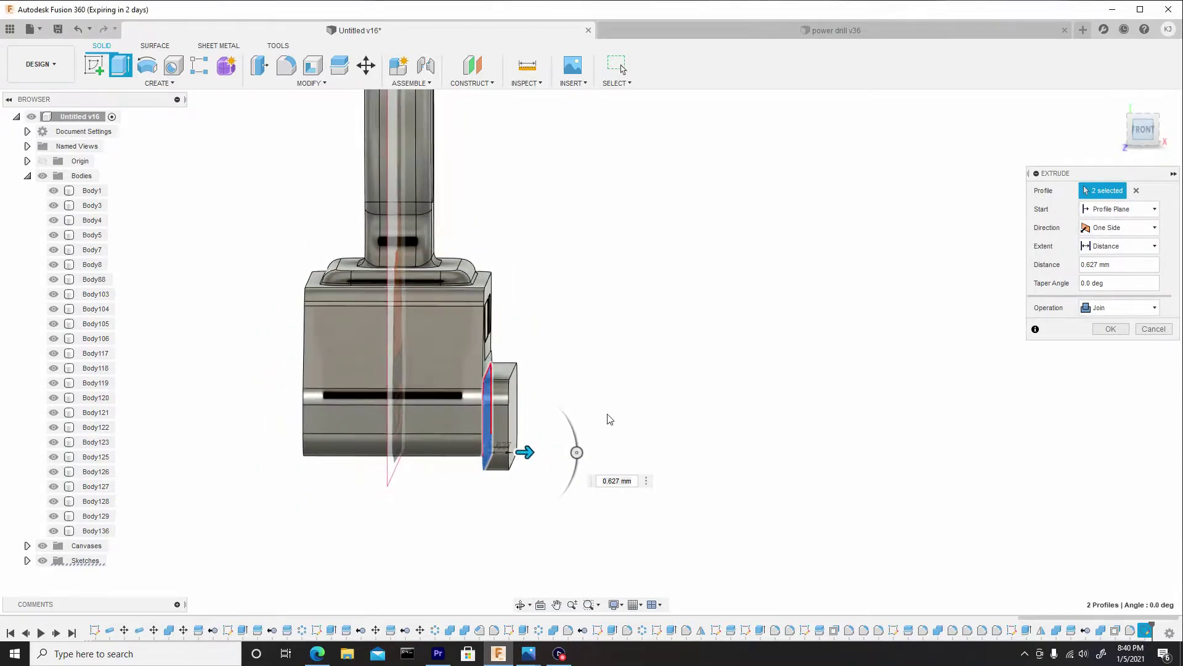
pyautogui.click(524, 460)
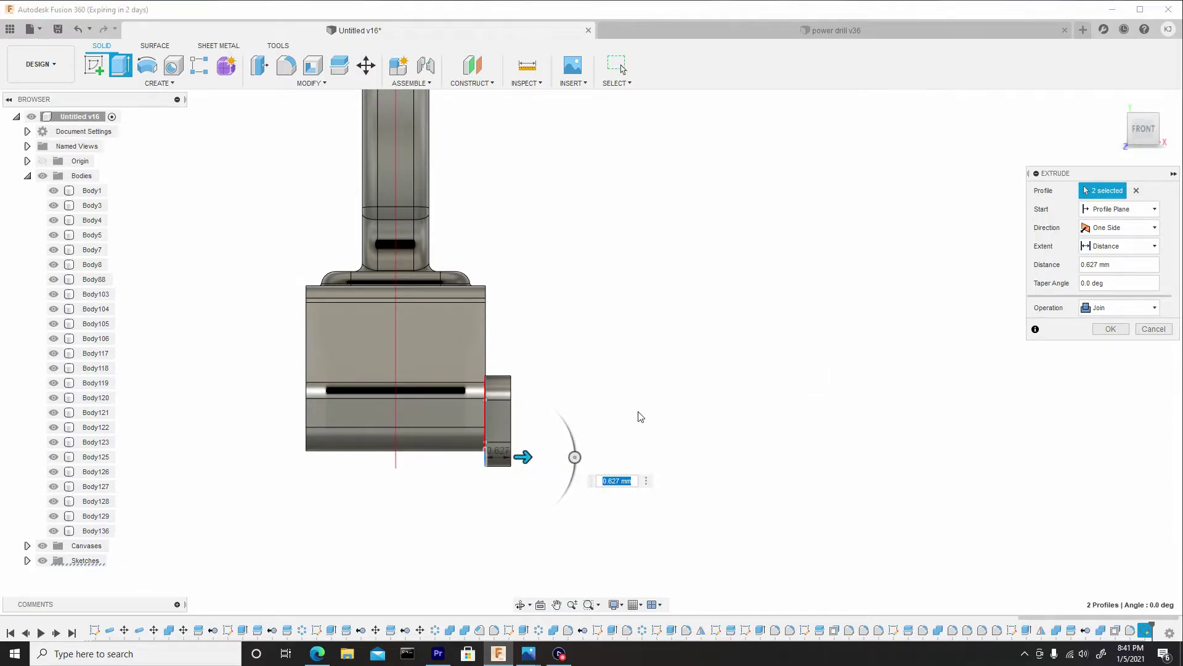
pyautogui.scroll(1, 488, 398)
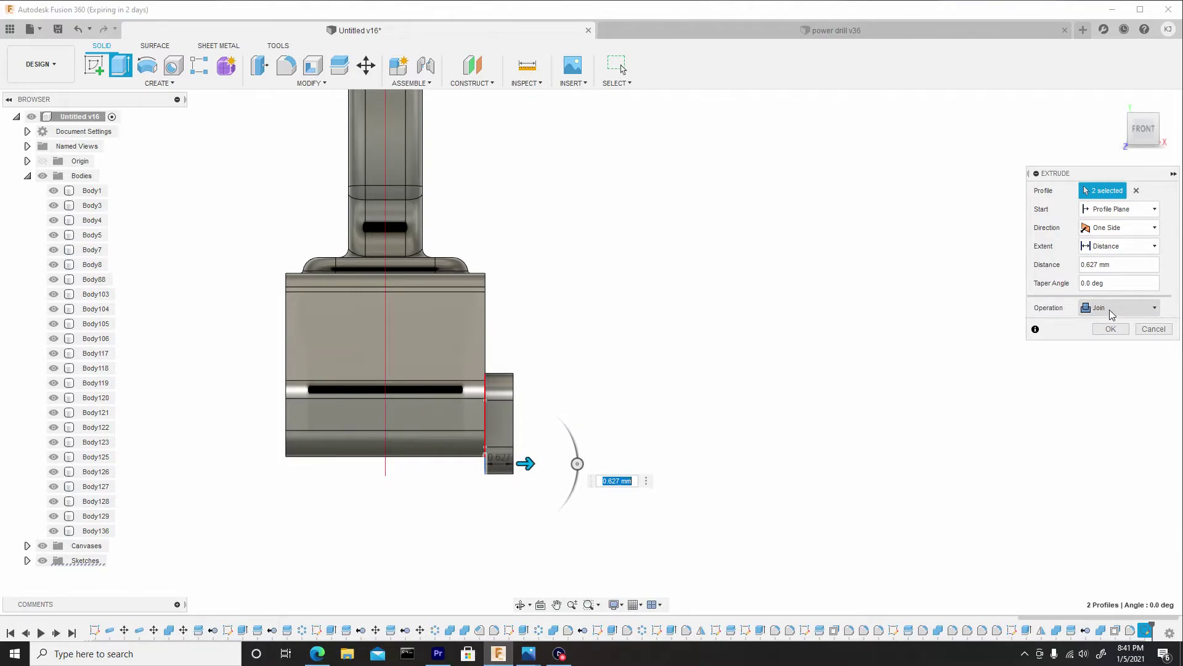
pyautogui.click(1108, 307)
pyautogui.click(1116, 368)
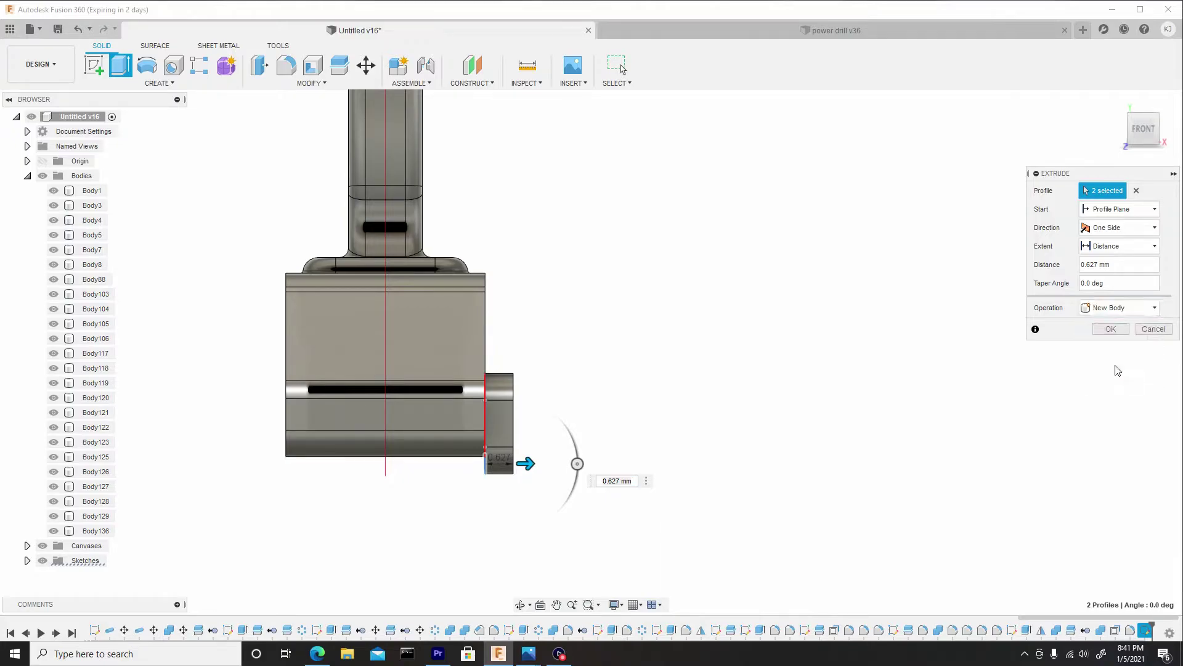
pyautogui.click(1110, 328)
pyautogui.scroll(-2, 727, 331)
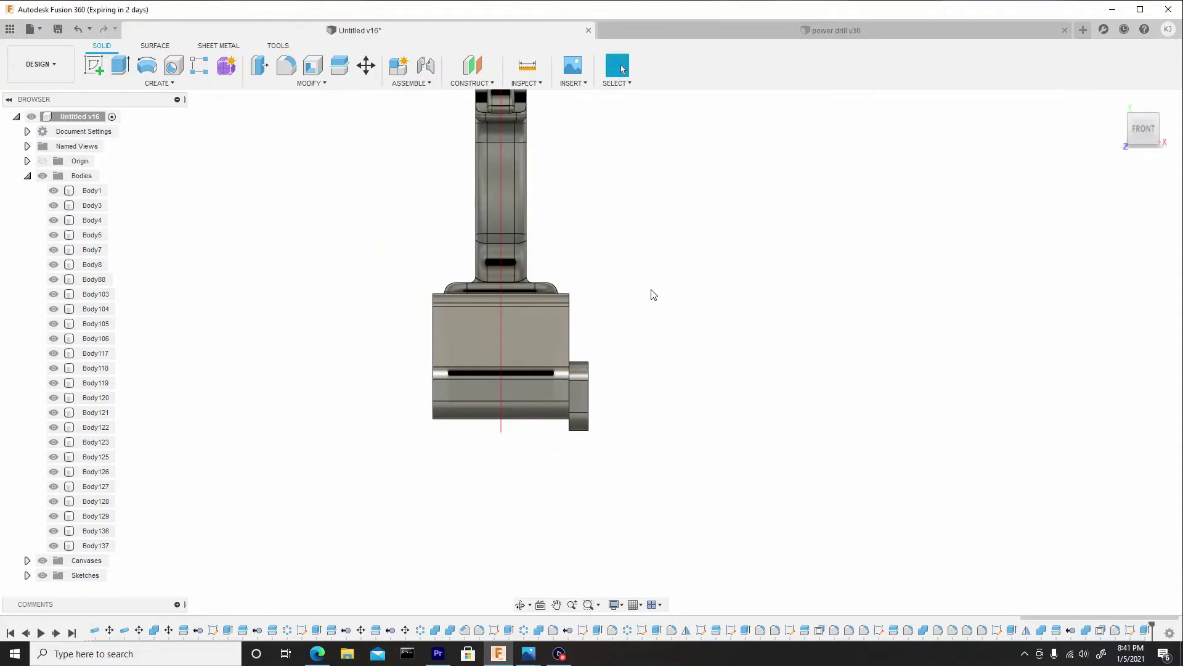
# Mirror Body137 across the sketch plane, creating Body138 on the opposite side.
pyautogui.keyDown('shift'); pyautogui.moveTo(619, 417); pyautogui.dragTo(621, 398, button='middle'); pyautogui.keyUp('shift')
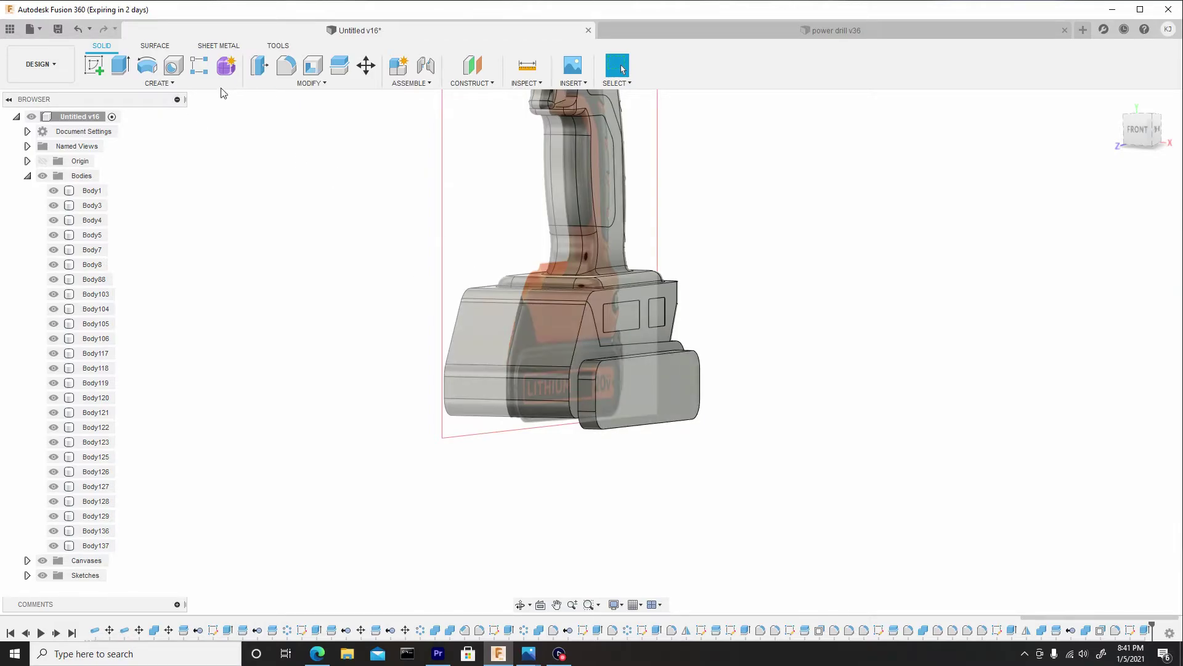
pyautogui.click(185, 86)
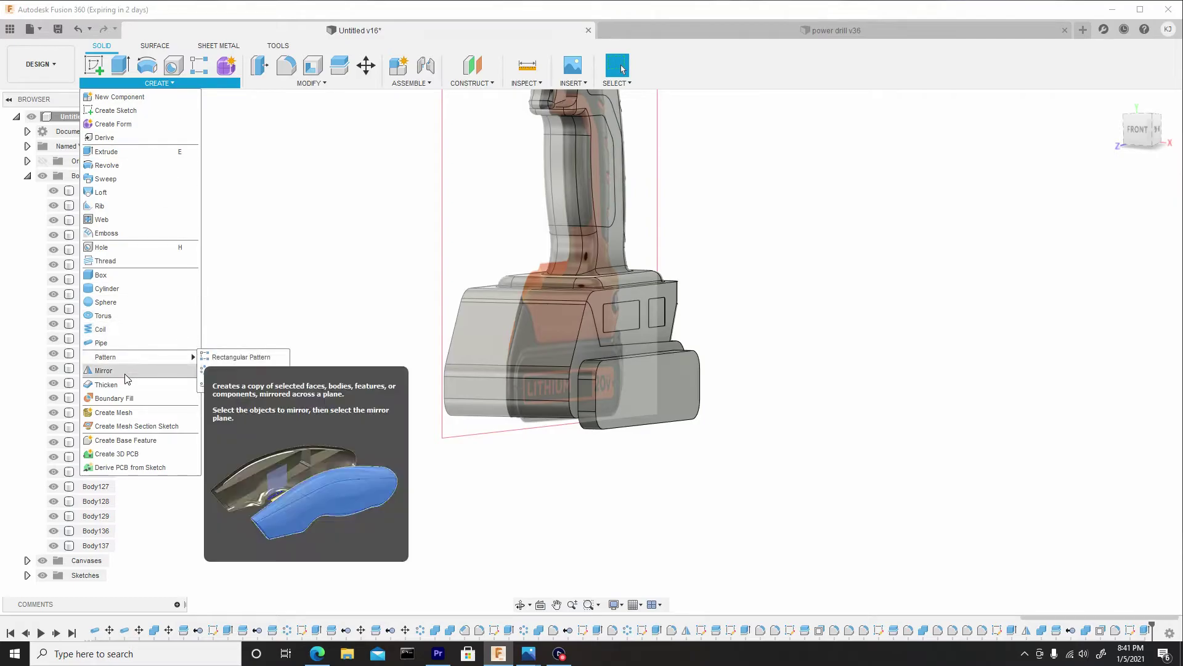
pyautogui.click(141, 370)
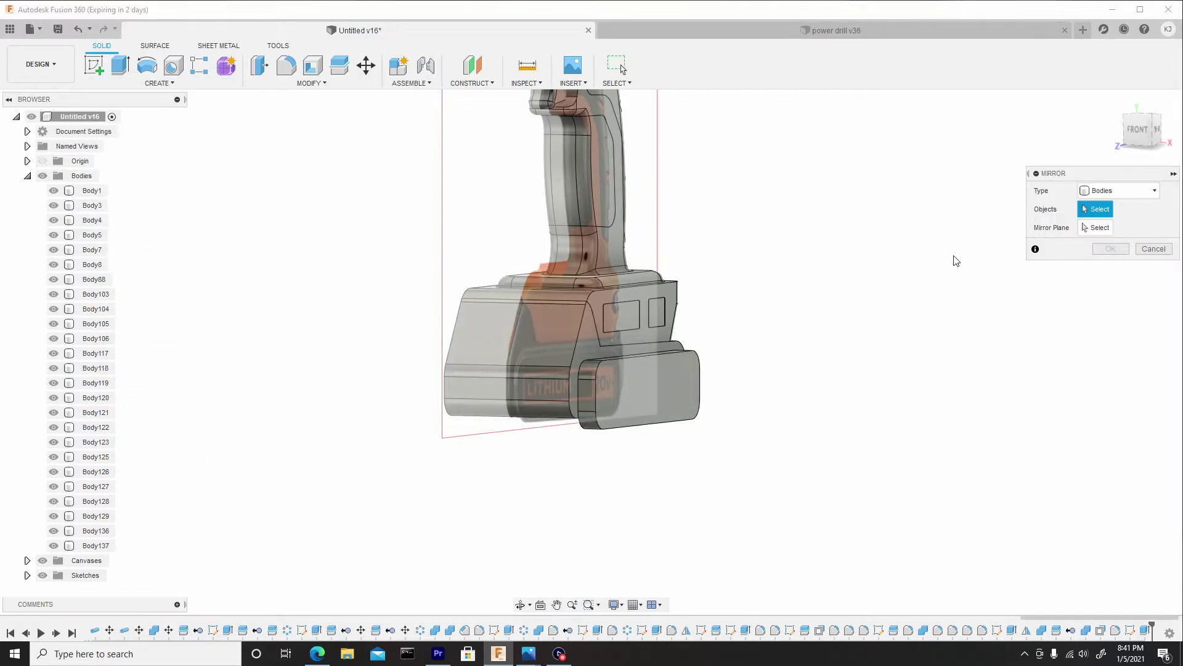
pyautogui.click(601, 407)
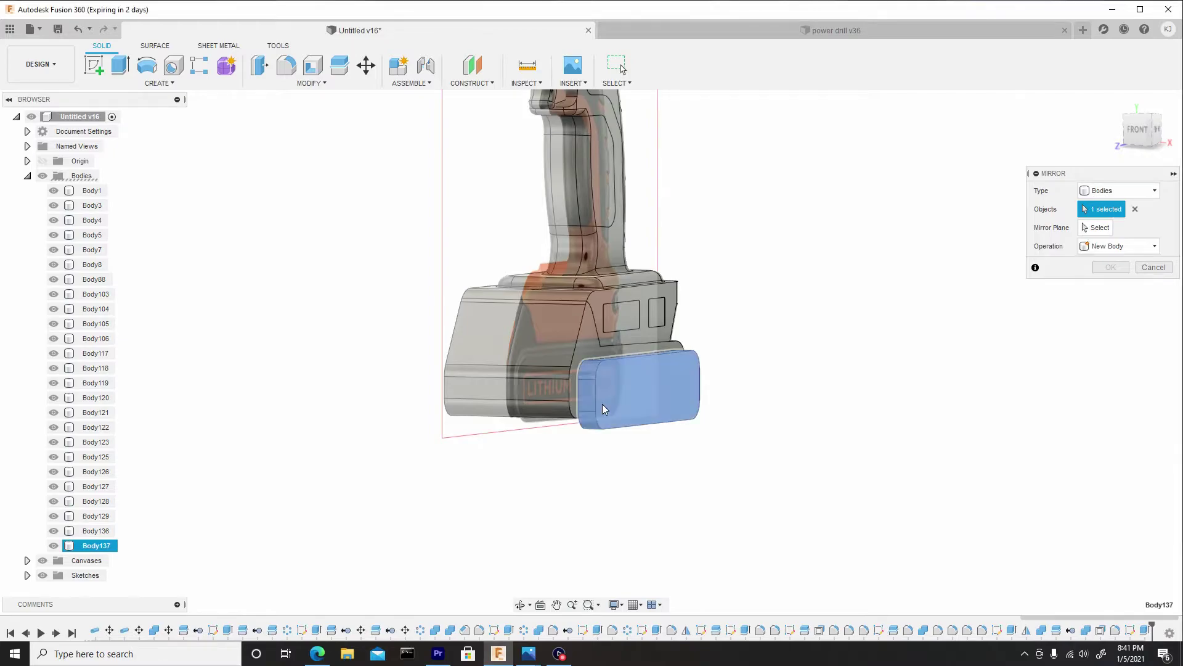
pyautogui.click(1096, 228)
pyautogui.moveTo(782, 327)
pyautogui.keyDown('shift'); pyautogui.mouseDown(button='middle')
pyautogui.moveTo(703, 246)
pyautogui.moveTo(639, 251)
pyautogui.moveTo(578, 236)
pyautogui.moveTo(759, 288)
pyautogui.mouseUp(button='middle'); pyautogui.keyUp('shift')
pyautogui.click(645, 223)
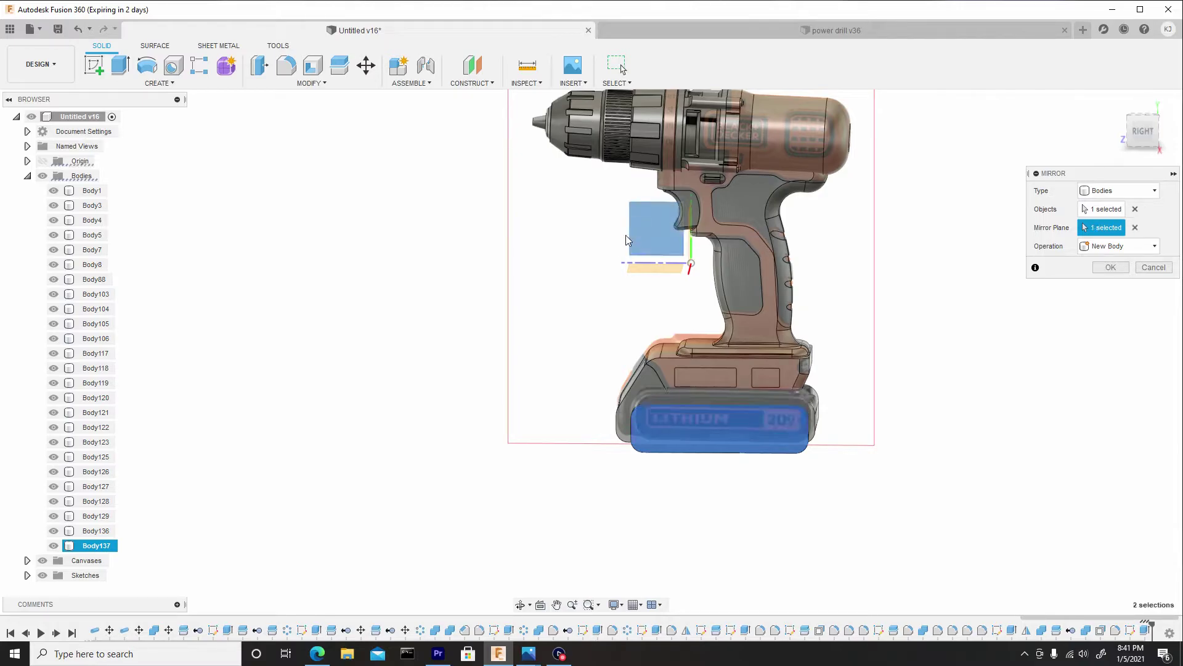
pyautogui.keyDown('shift'); pyautogui.moveTo(626, 236); pyautogui.dragTo(810, 245, button='middle'); pyautogui.keyUp('shift')
pyautogui.click(1122, 270)
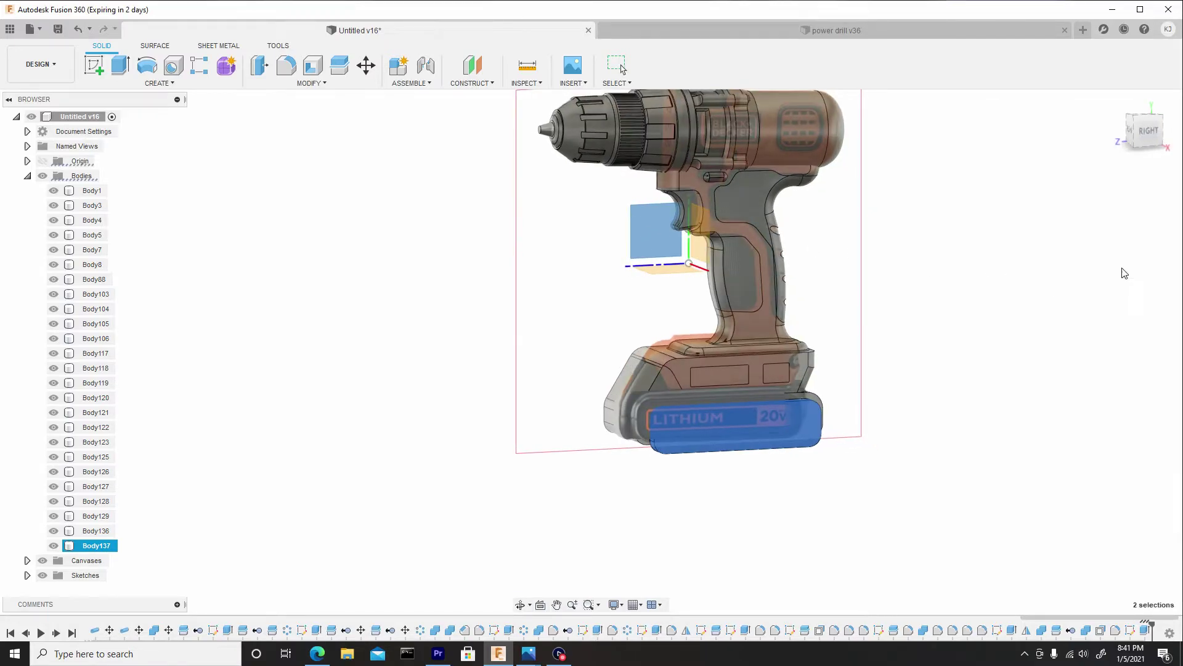
pyautogui.scroll(-4, 741, 422)
pyautogui.keyDown('shift'); pyautogui.moveTo(684, 441); pyautogui.dragTo(684, 342, button='middle'); pyautogui.keyUp('shift')
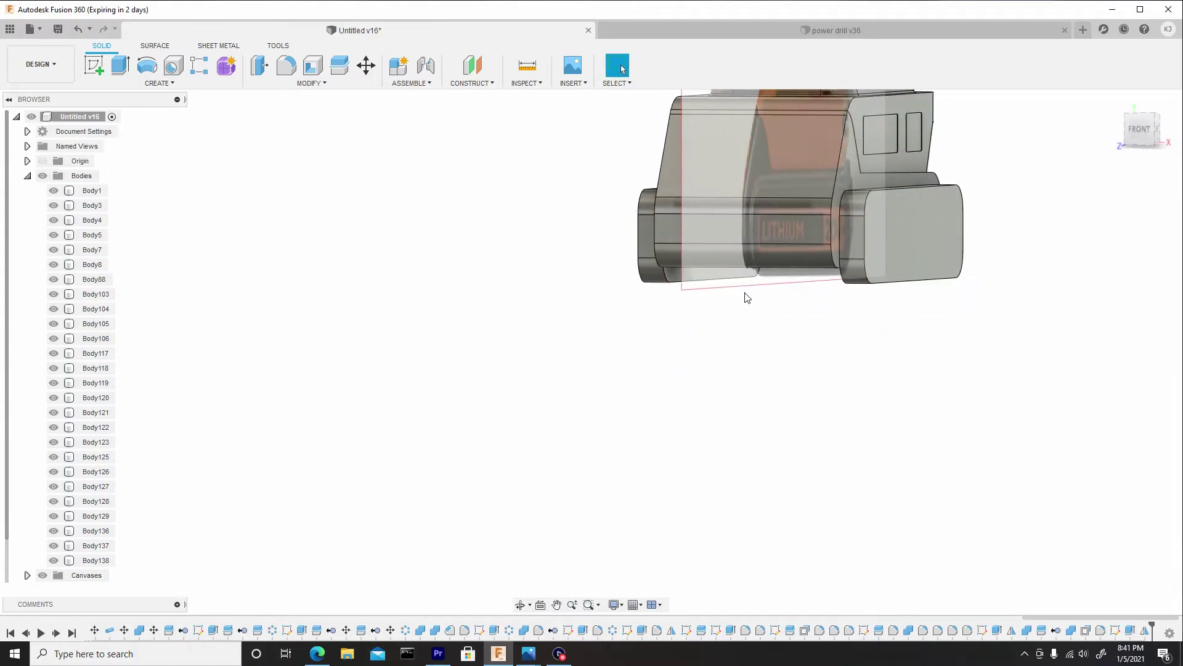
# Create and finish a sketch on the end pad's inner face.
pyautogui.scroll(3, 713, 319)
pyautogui.click(654, 256)
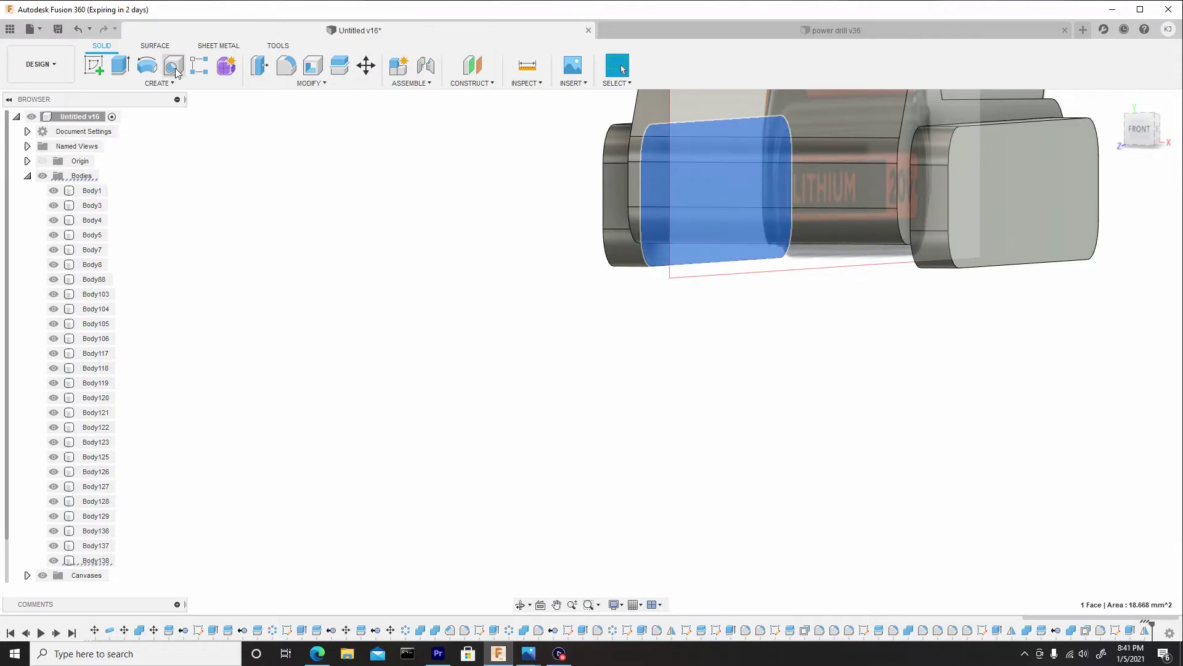
pyautogui.click(91, 68)
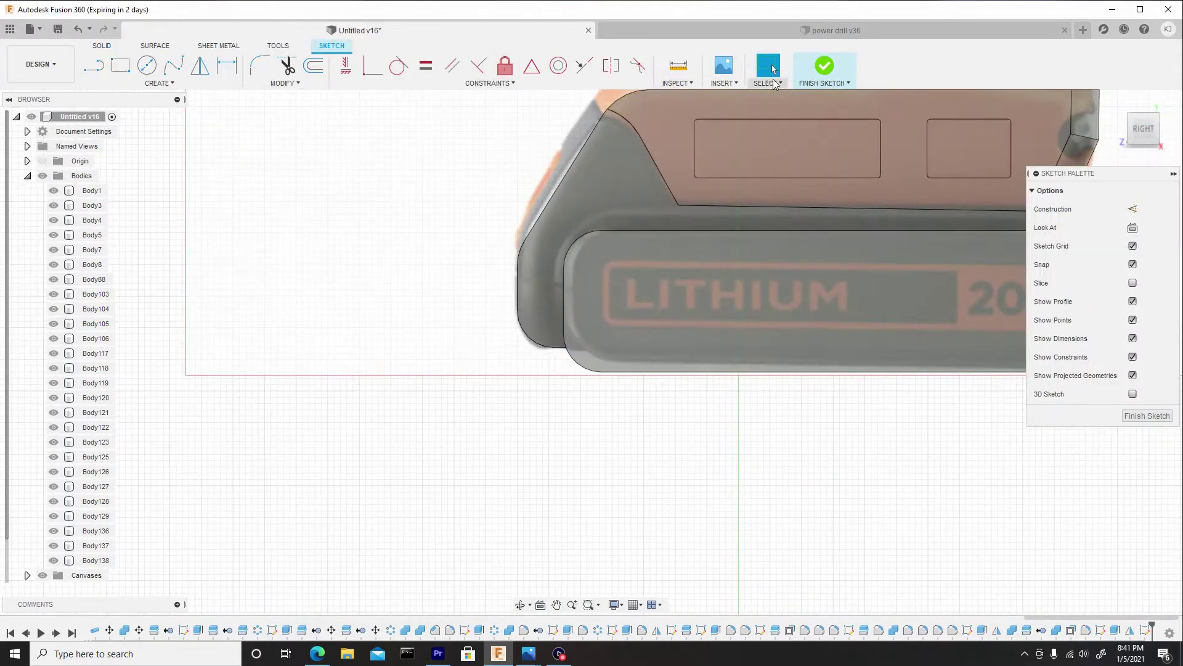
pyautogui.click(826, 72)
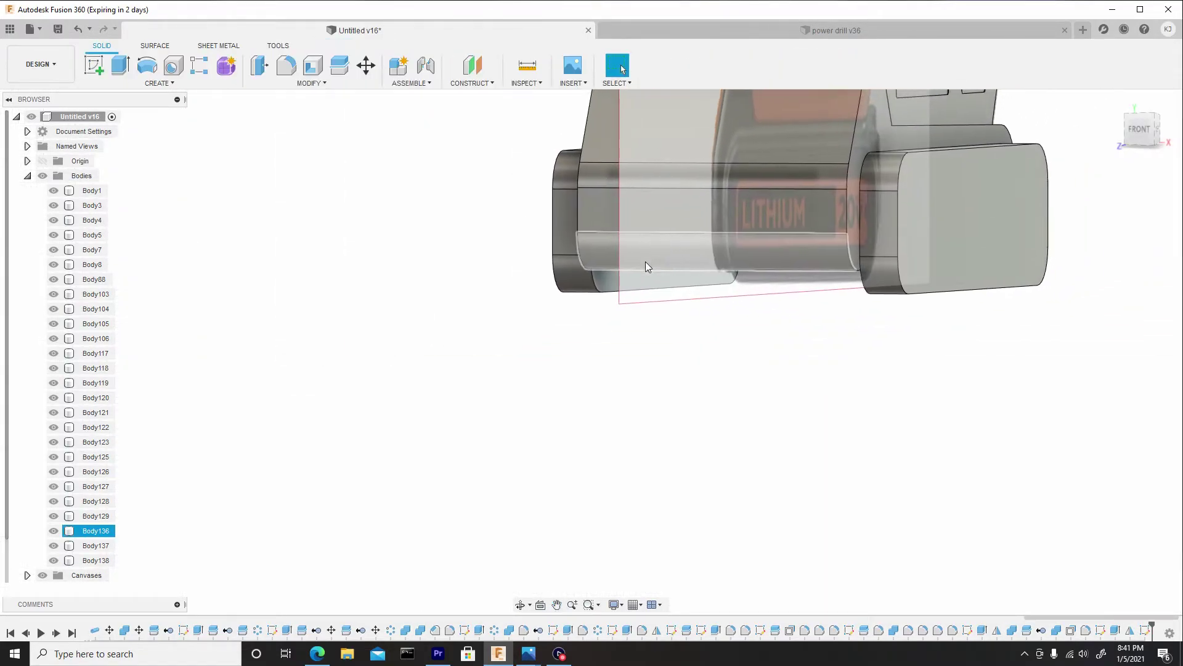
# Extrude the pad profile 4.438 mm to the far pad as new body Body139.
pyautogui.click(591, 281)
pyautogui.rightClick(590, 281)
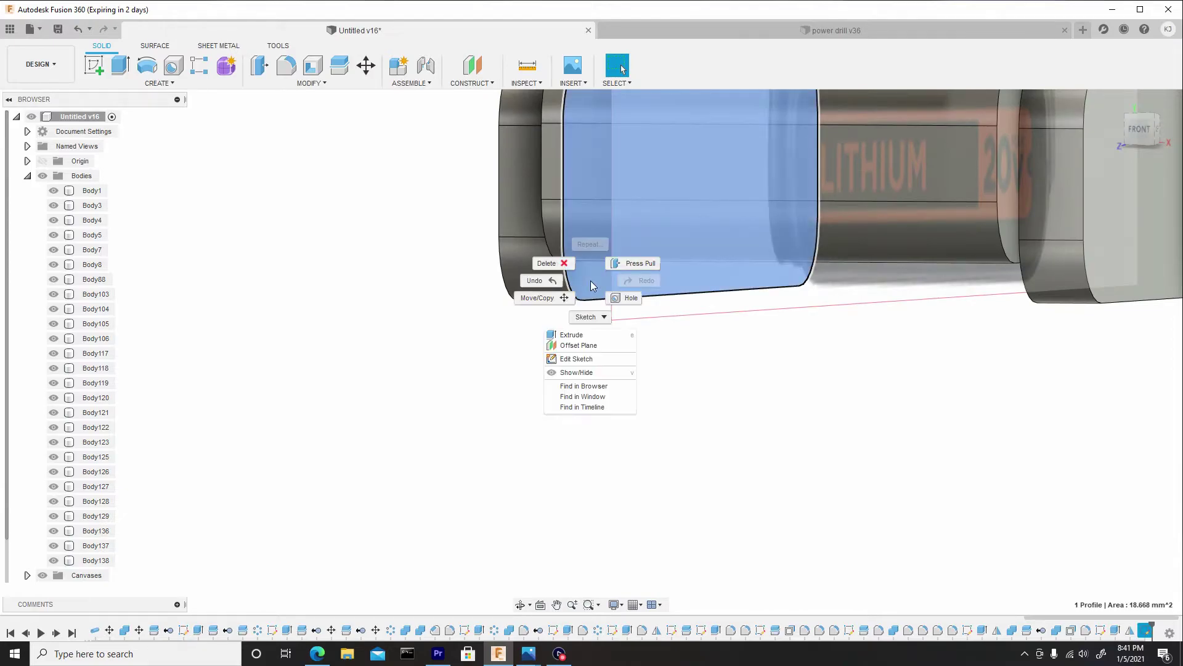
pyautogui.click(634, 263)
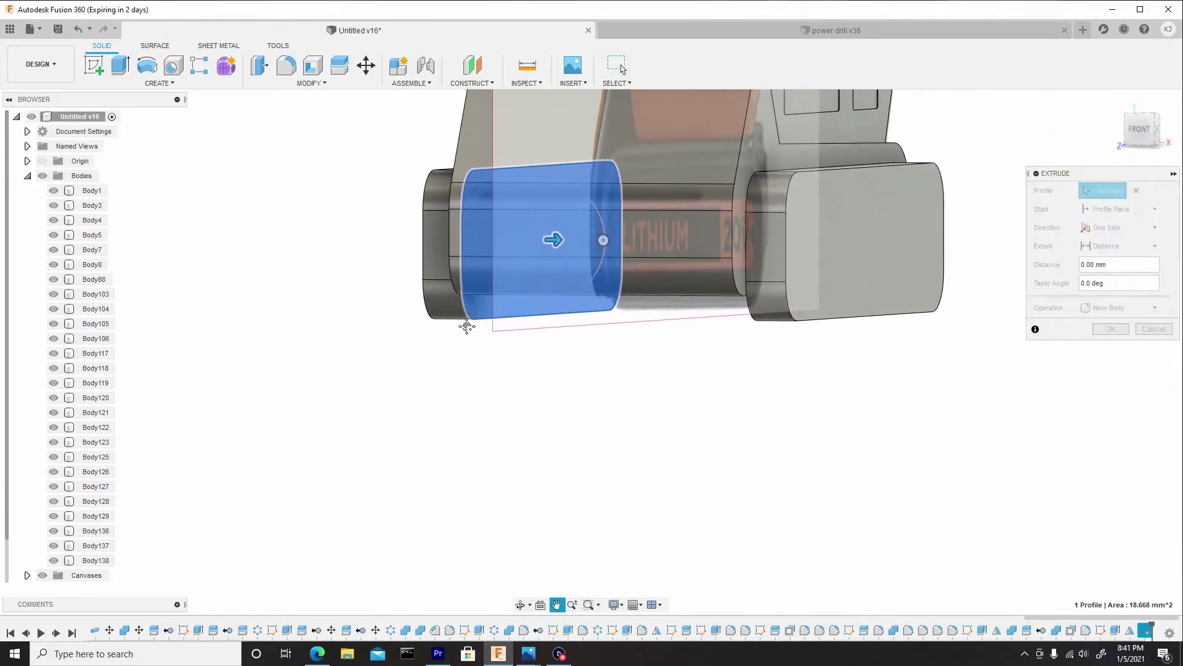
pyautogui.keyDown('shift'); pyautogui.moveTo(470, 360); pyautogui.dragTo(494, 352, button='middle'); pyautogui.keyUp('shift')
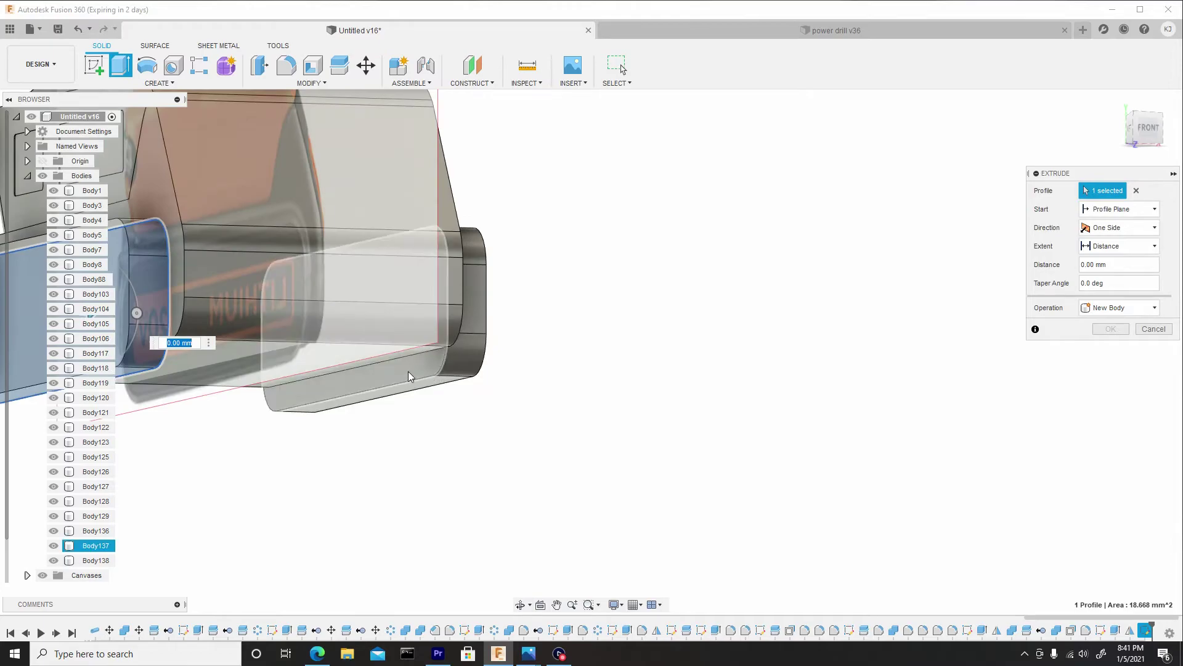
pyautogui.click(409, 371)
pyautogui.scroll(-5, 405, 363)
pyautogui.keyDown('shift'); pyautogui.moveTo(361, 364); pyautogui.dragTo(340, 381, button='middle'); pyautogui.keyUp('shift')
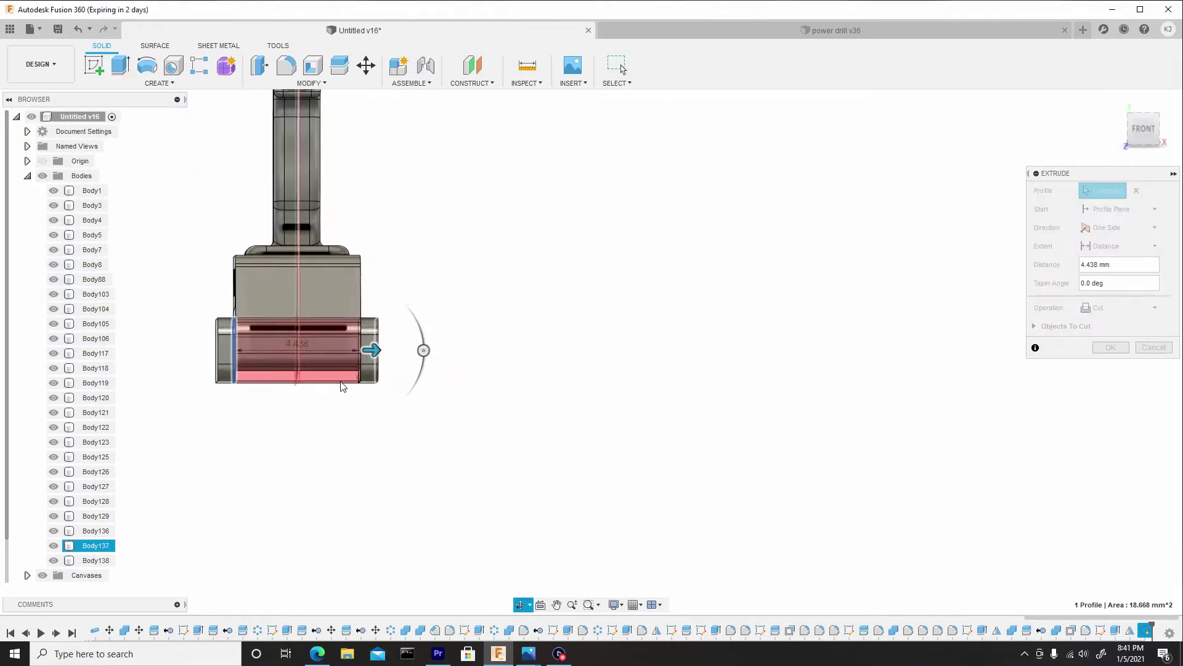
pyautogui.click(1131, 308)
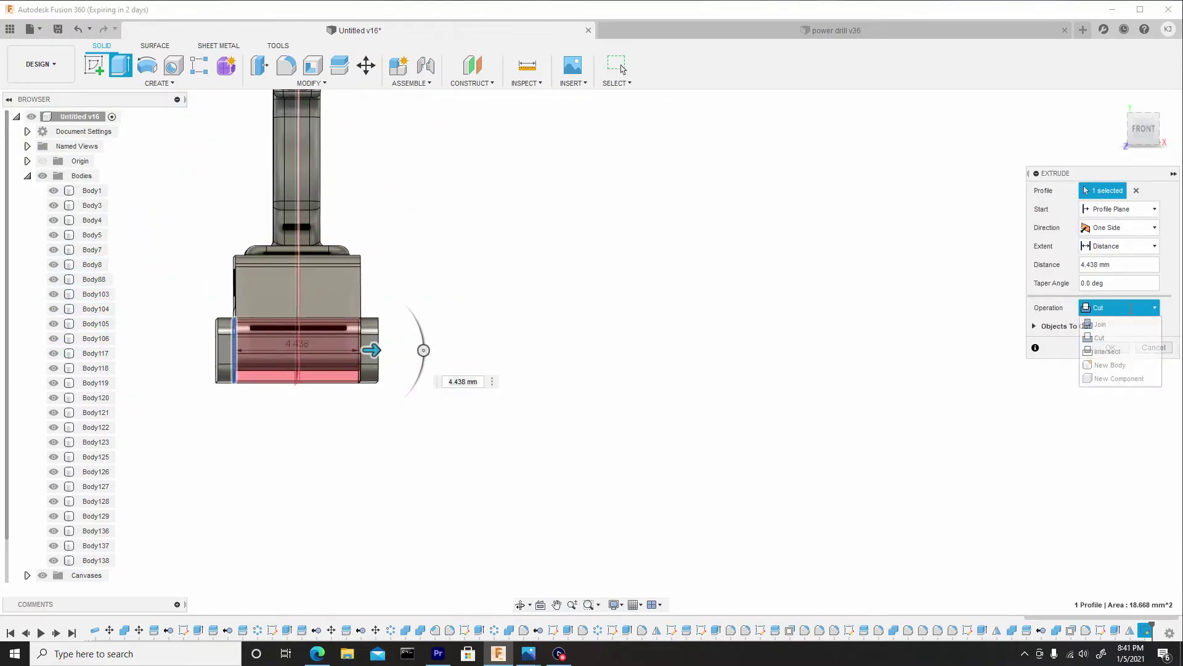
pyautogui.click(1116, 367)
pyautogui.click(1111, 330)
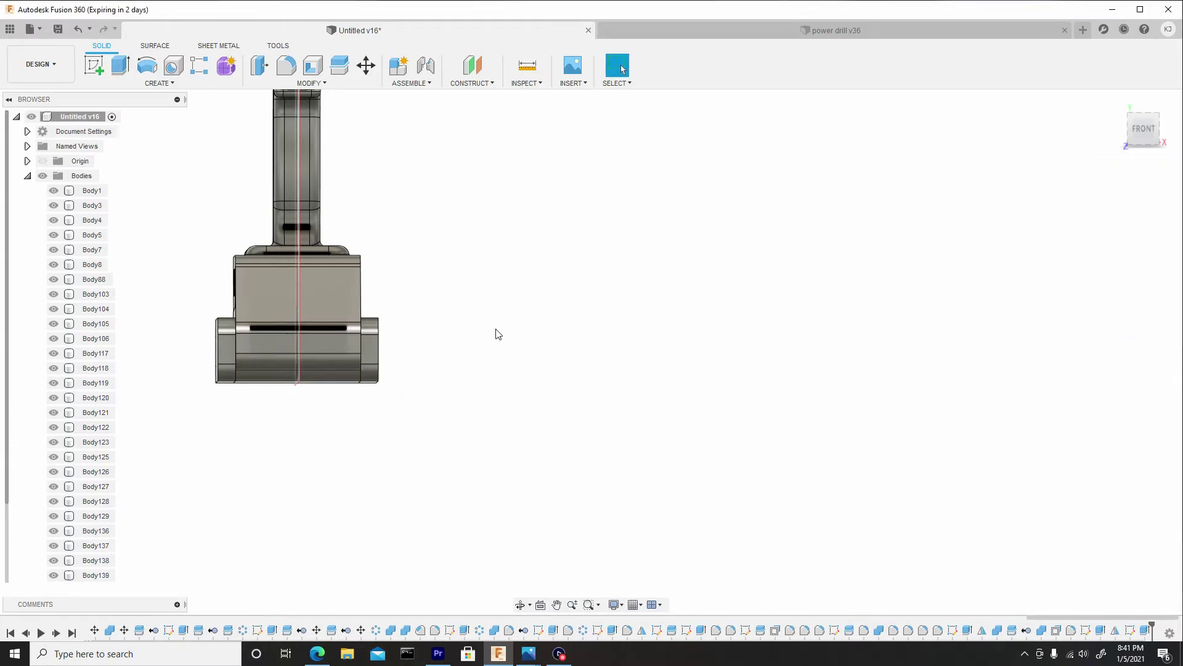
pyautogui.moveTo(494, 332); pyautogui.dragTo(841, 317, button='middle')
pyautogui.scroll(4, 579, 265)
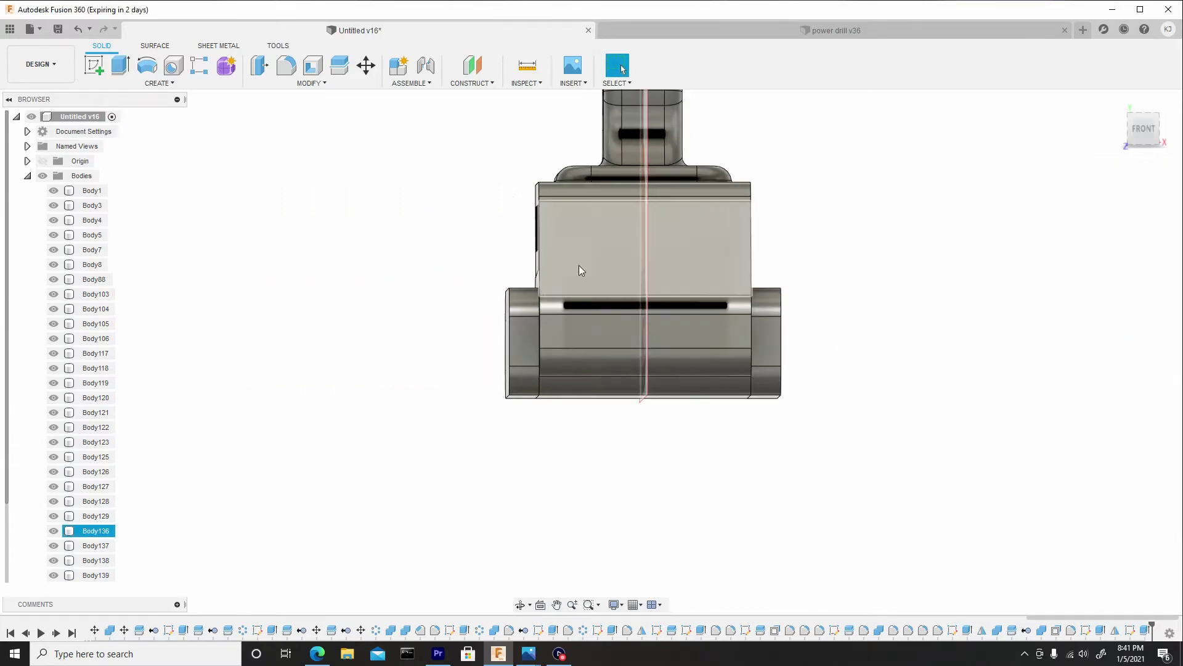
# Combine the left pad (target) with the middle body and right pad using Join.
pyautogui.click(301, 85)
pyautogui.click(285, 177)
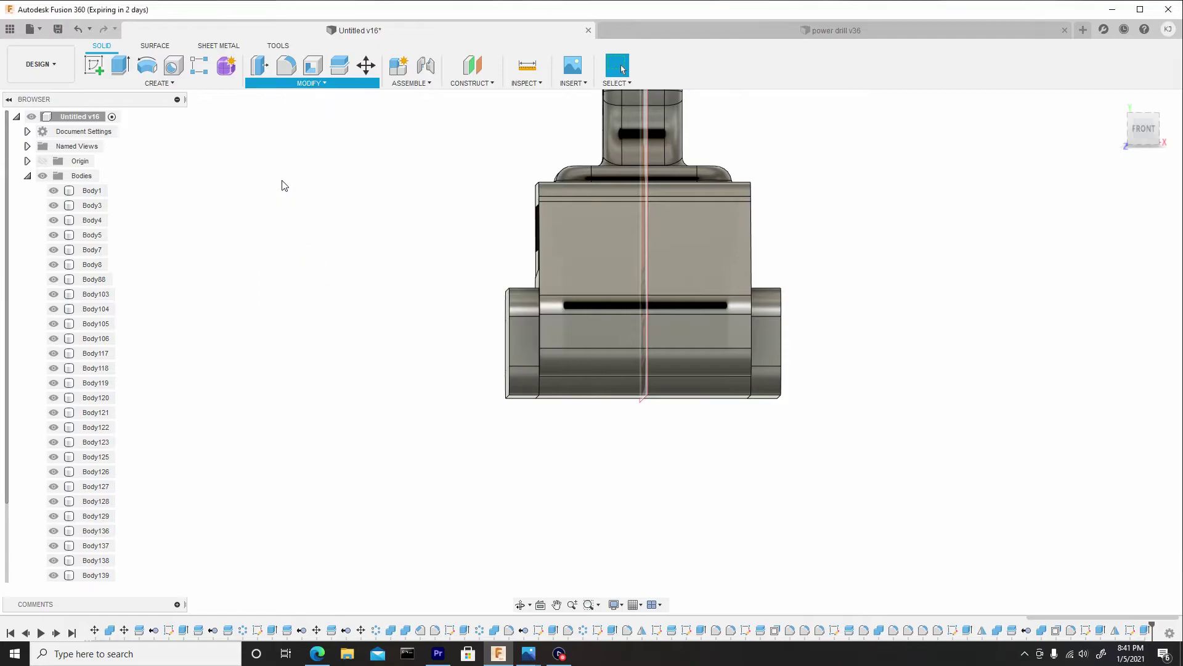
pyautogui.click(533, 385)
pyautogui.click(704, 391)
pyautogui.click(766, 382)
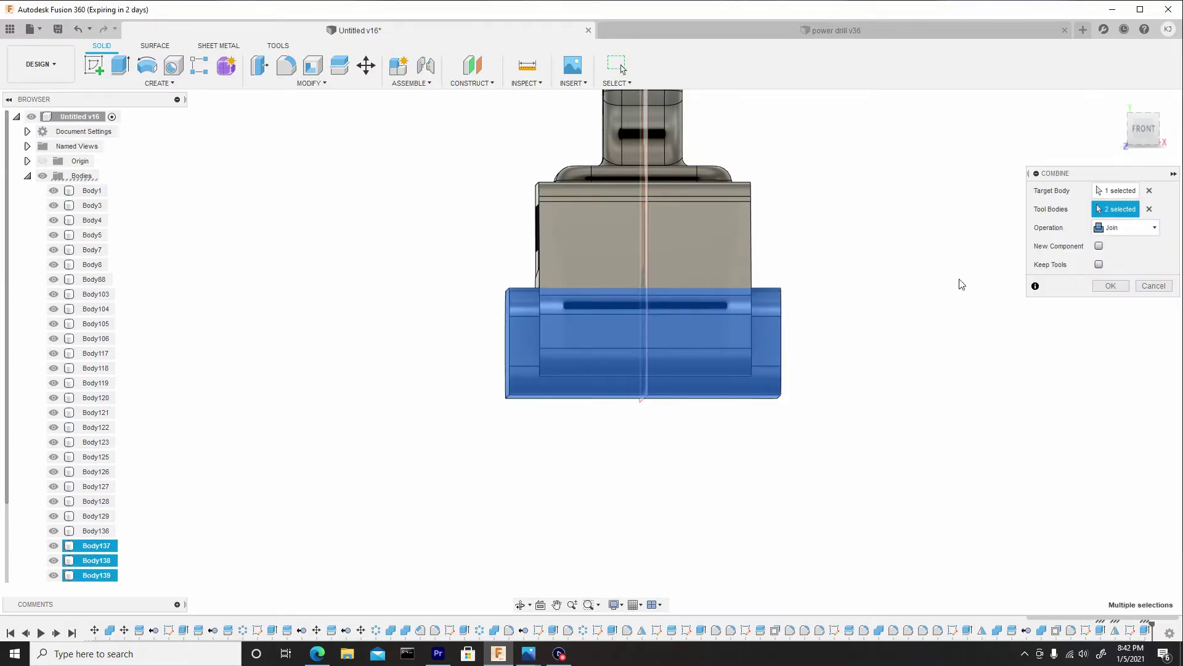
pyautogui.keyDown('shift'); pyautogui.moveTo(876, 293); pyautogui.dragTo(827, 302, button='middle'); pyautogui.keyUp('shift')
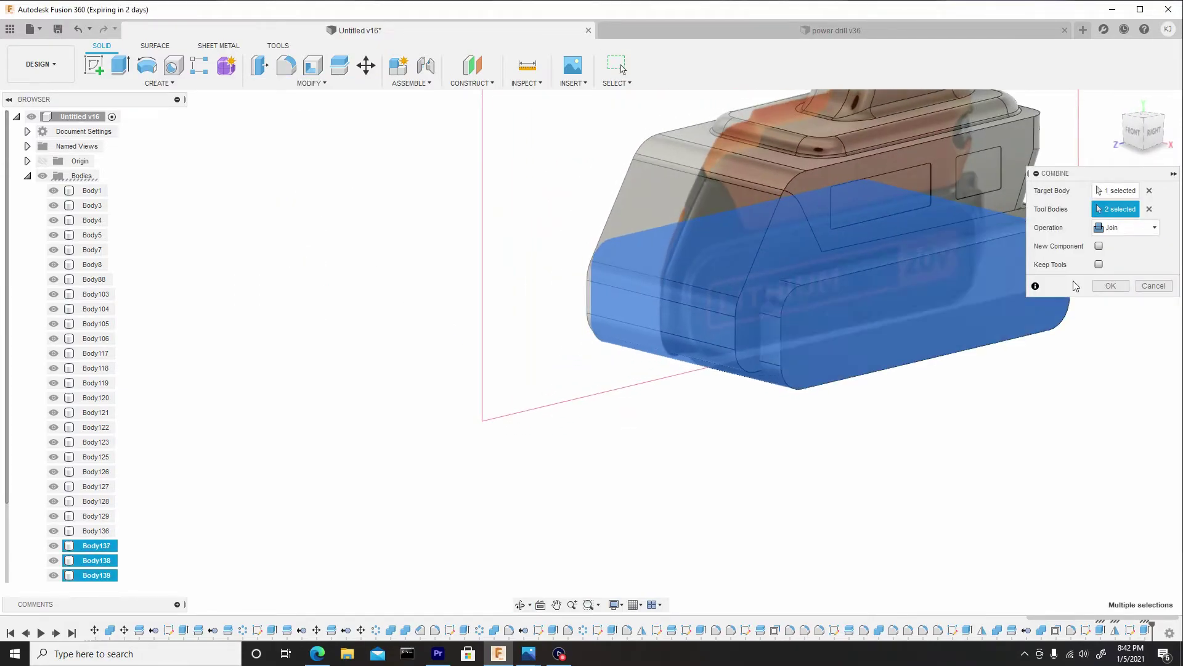
pyautogui.click(1110, 286)
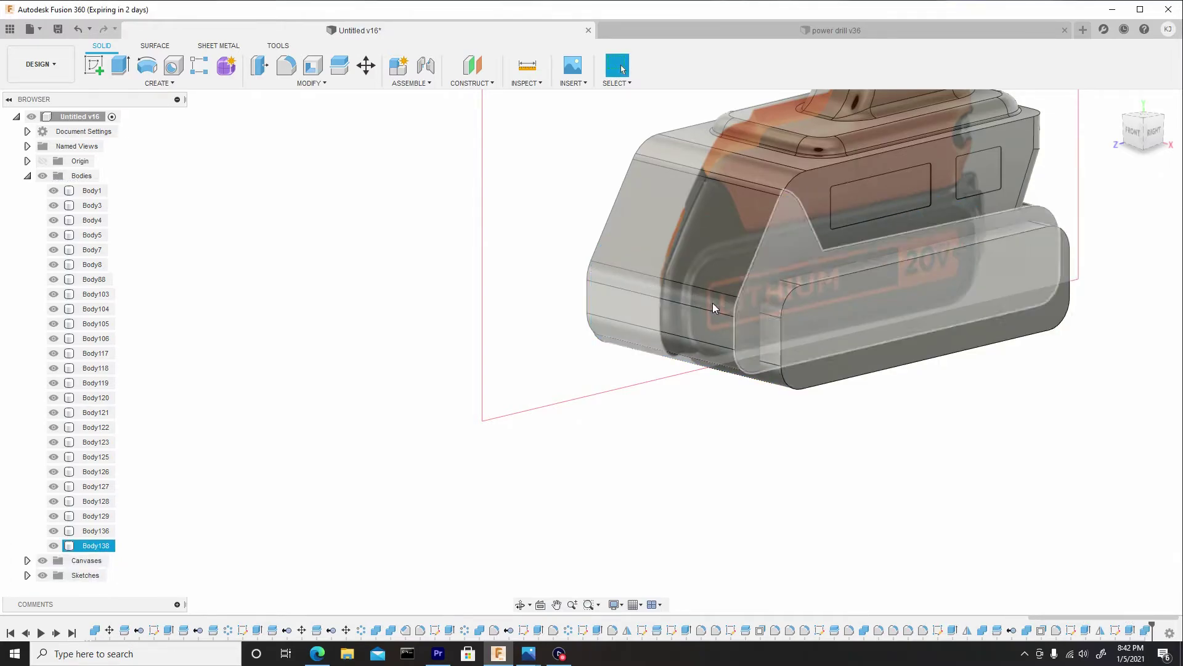
# Orbit and zoom to inspect the joined base from the front-right.
pyautogui.keyDown('shift'); pyautogui.moveTo(712, 302); pyautogui.dragTo(918, 324, button='middle'); pyautogui.keyUp('shift')
pyautogui.scroll(3, 624, 333)
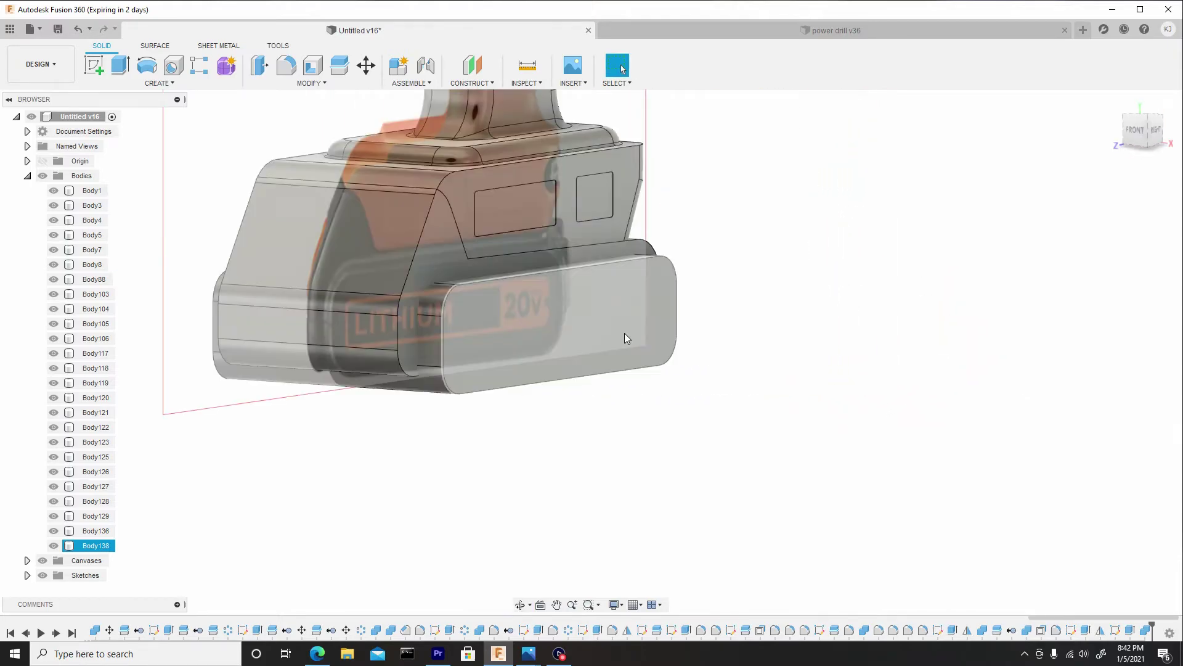
pyautogui.moveTo(624, 333); pyautogui.dragTo(733, 325, button='middle')
pyautogui.scroll(2, 669, 305)
pyautogui.scroll(3, 669, 311)
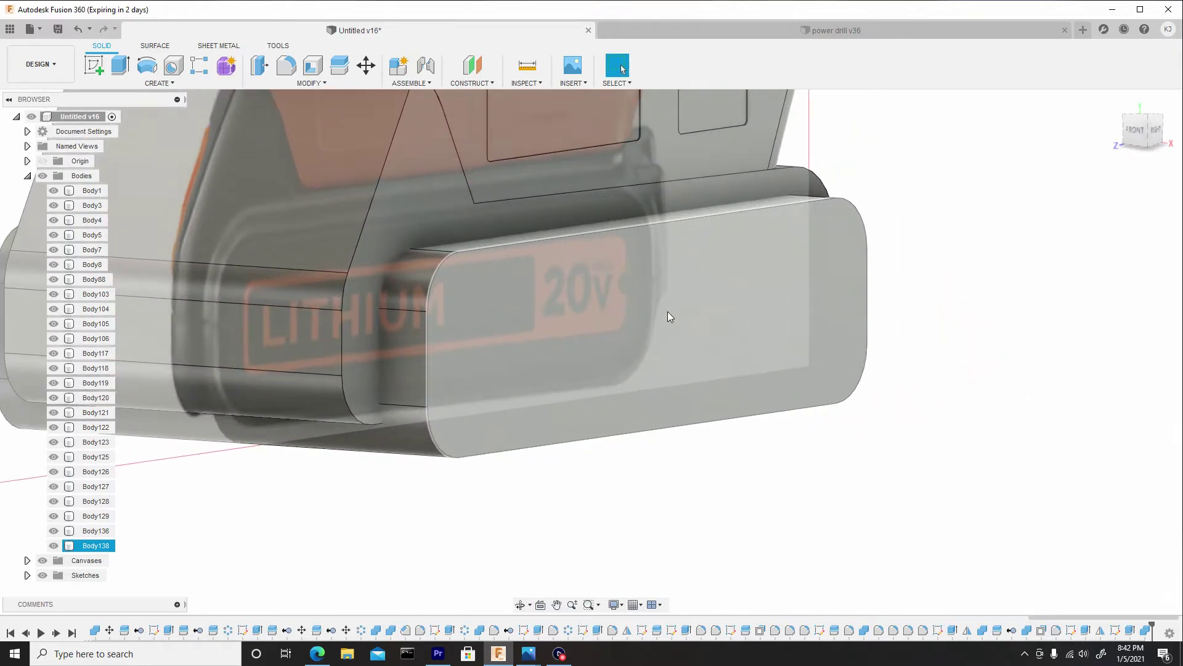
pyautogui.scroll(-4, 665, 313)
pyautogui.scroll(-2, 660, 353)
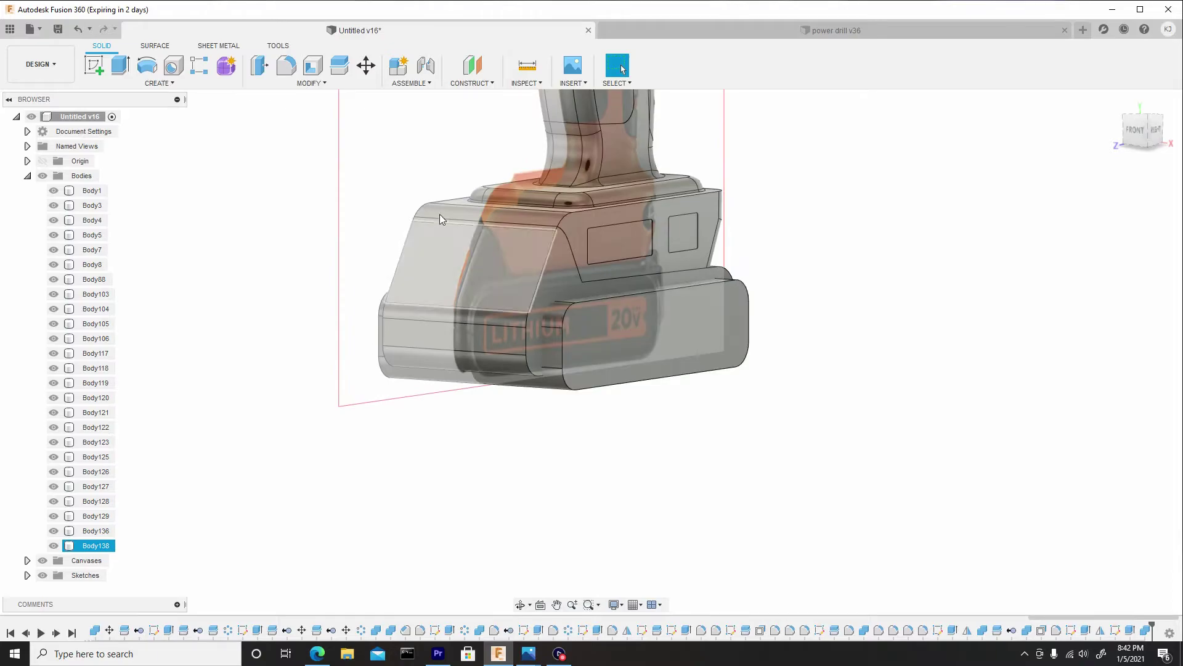
# Chamfer both pads' end edge chains with a 0.112 mm distance.
pyautogui.click(370, 154)
pyautogui.click(312, 84)
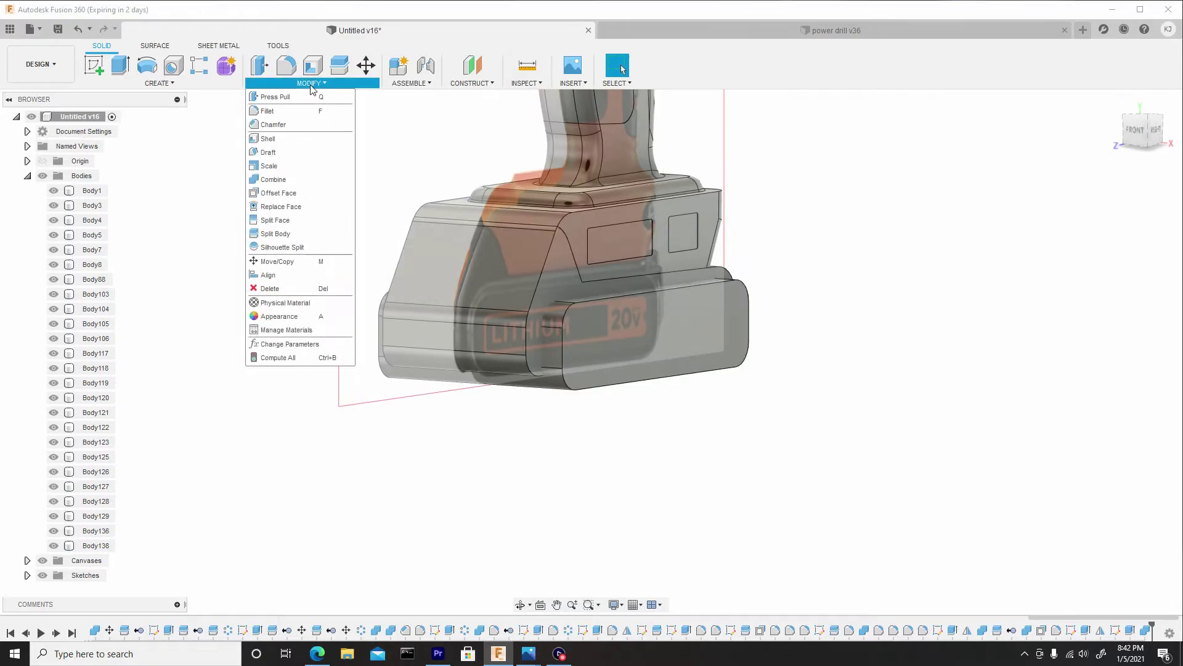
pyautogui.click(294, 124)
pyautogui.scroll(3, 618, 324)
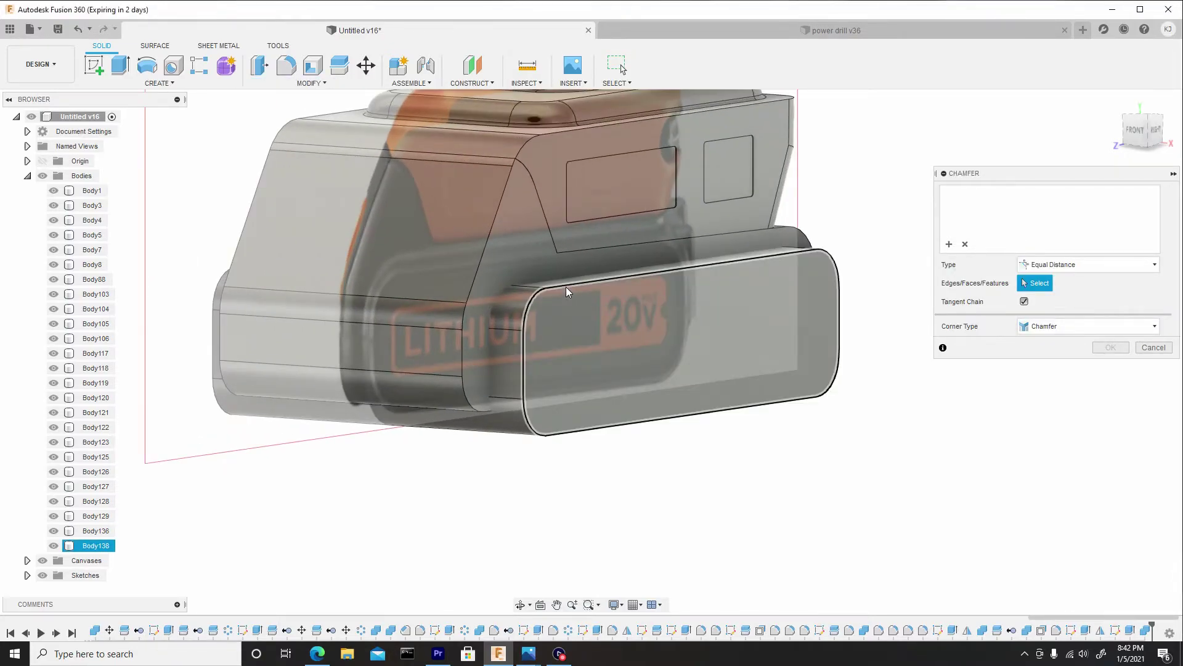
pyautogui.click(566, 287)
pyautogui.keyDown('shift'); pyautogui.moveTo(553, 300); pyautogui.dragTo(554, 295, button='middle'); pyautogui.keyUp('shift')
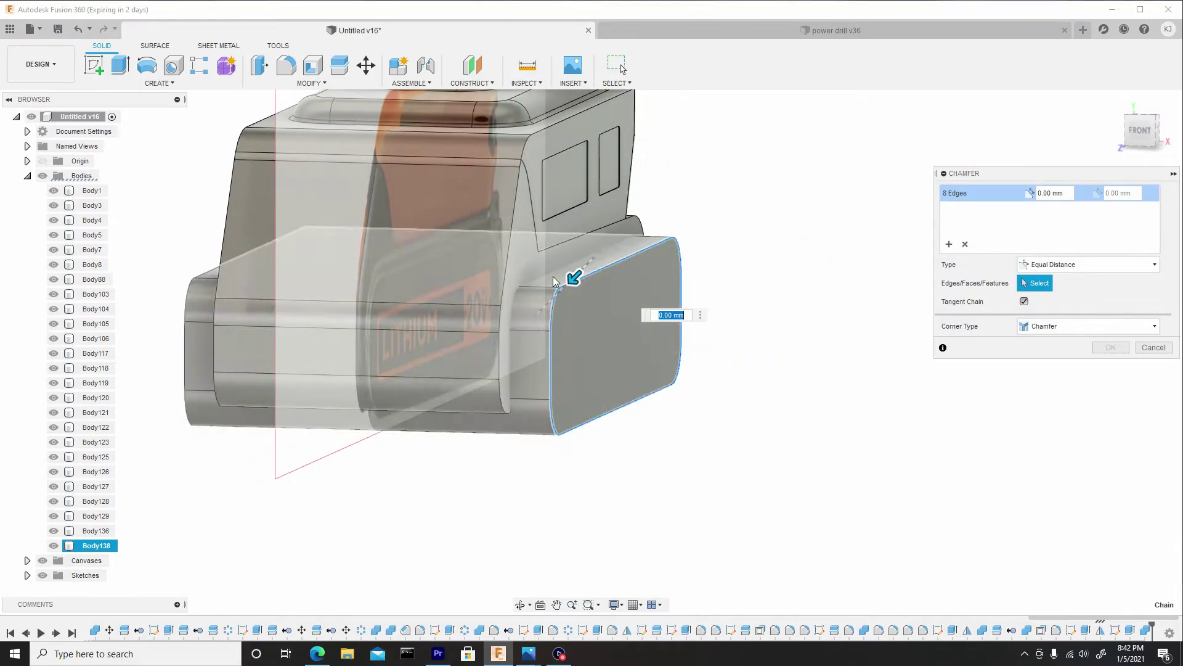
pyautogui.keyDown('shift'); pyautogui.moveTo(675, 353); pyautogui.dragTo(493, 304, button='middle'); pyautogui.keyUp('shift')
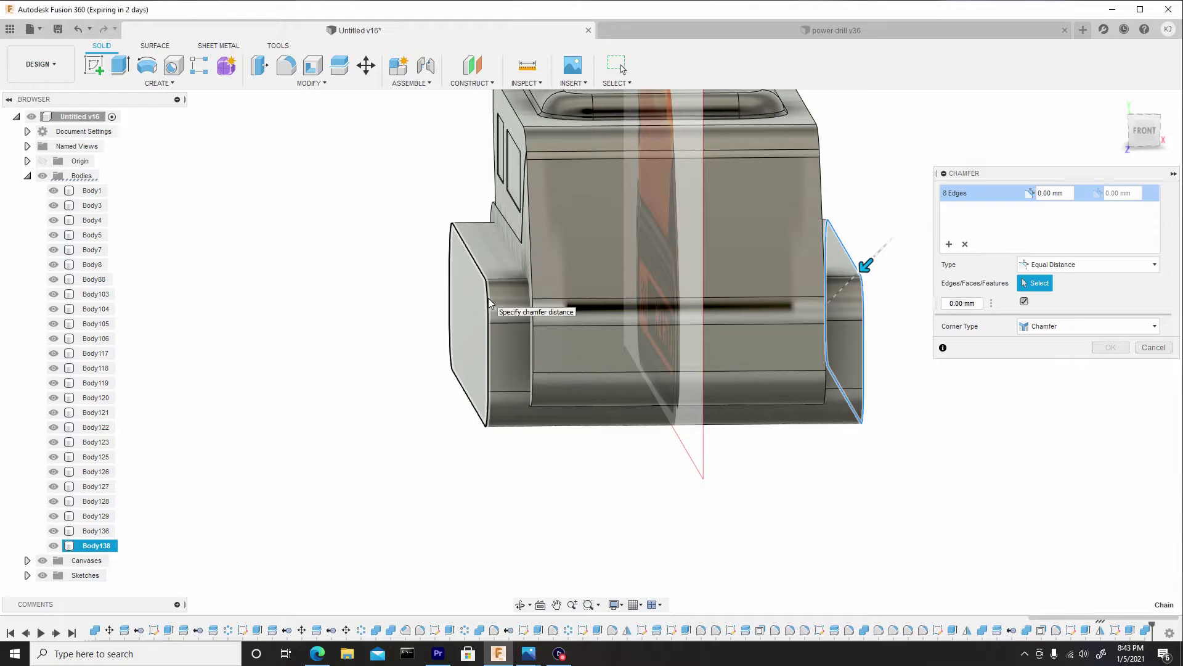
pyautogui.click(489, 300)
pyautogui.moveTo(866, 266); pyautogui.dragTo(860, 272)
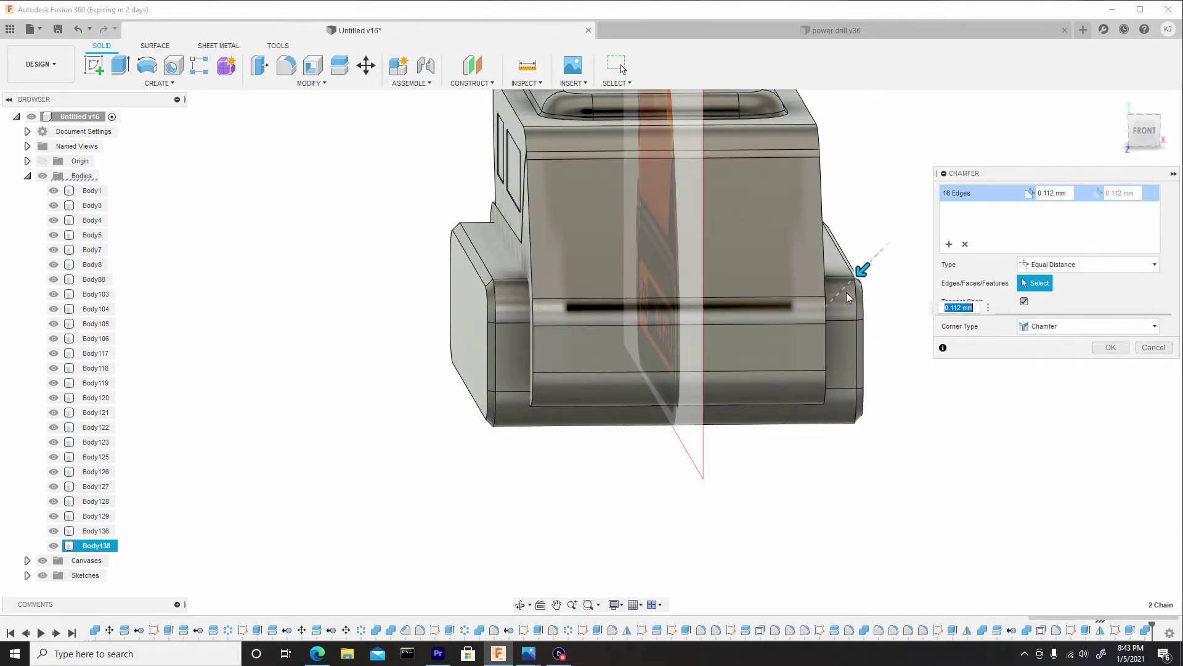
pyautogui.keyDown('shift'); pyautogui.moveTo(860, 271); pyautogui.dragTo(609, 254, button='middle'); pyautogui.keyUp('shift')
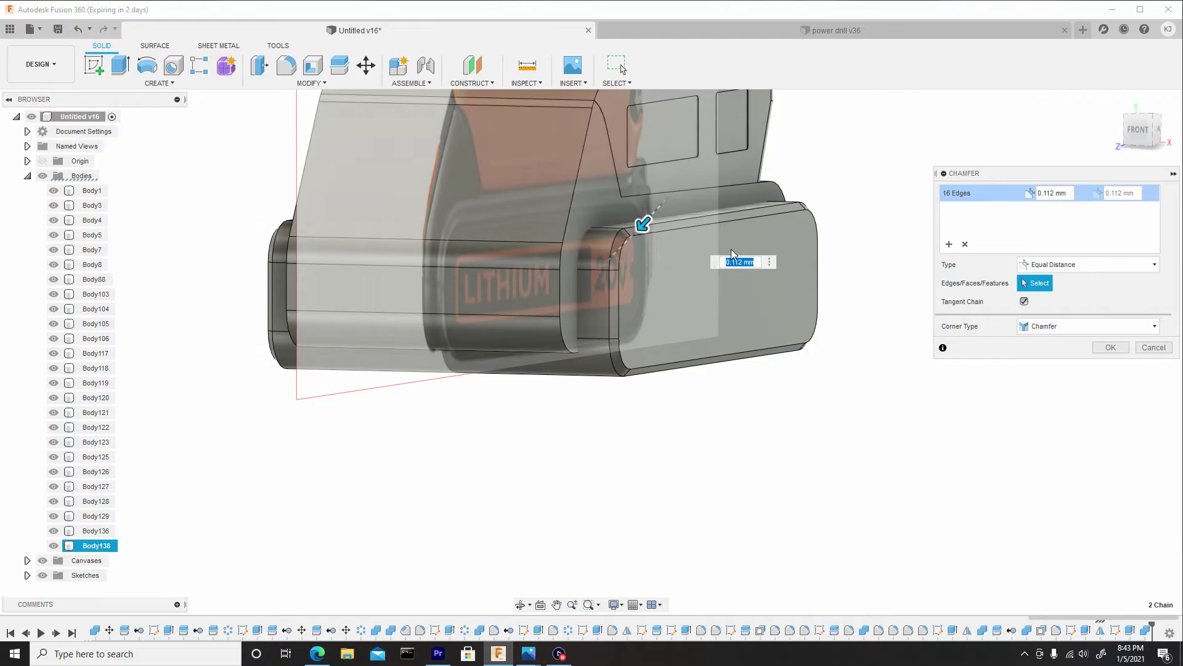
pyautogui.click(1111, 347)
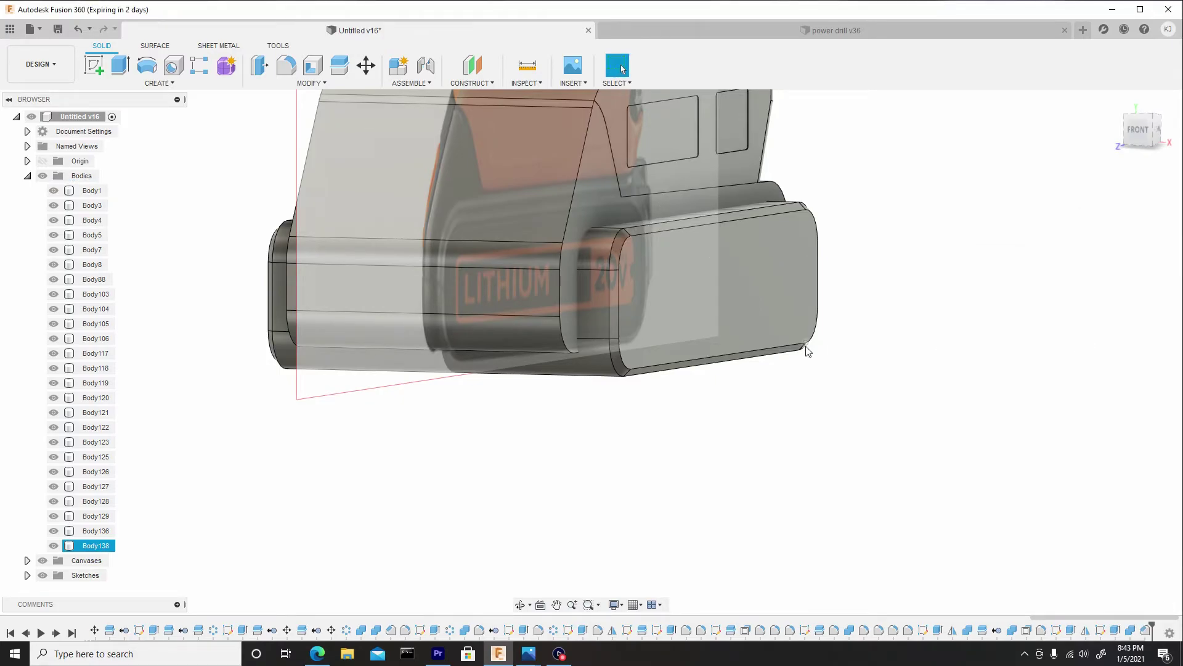
# Orbit the view to just off the right side of the model.
pyautogui.scroll(-2, 806, 347)
pyautogui.keyDown('shift'); pyautogui.moveTo(801, 349); pyautogui.dragTo(773, 336, button='middle'); pyautogui.keyUp('shift')
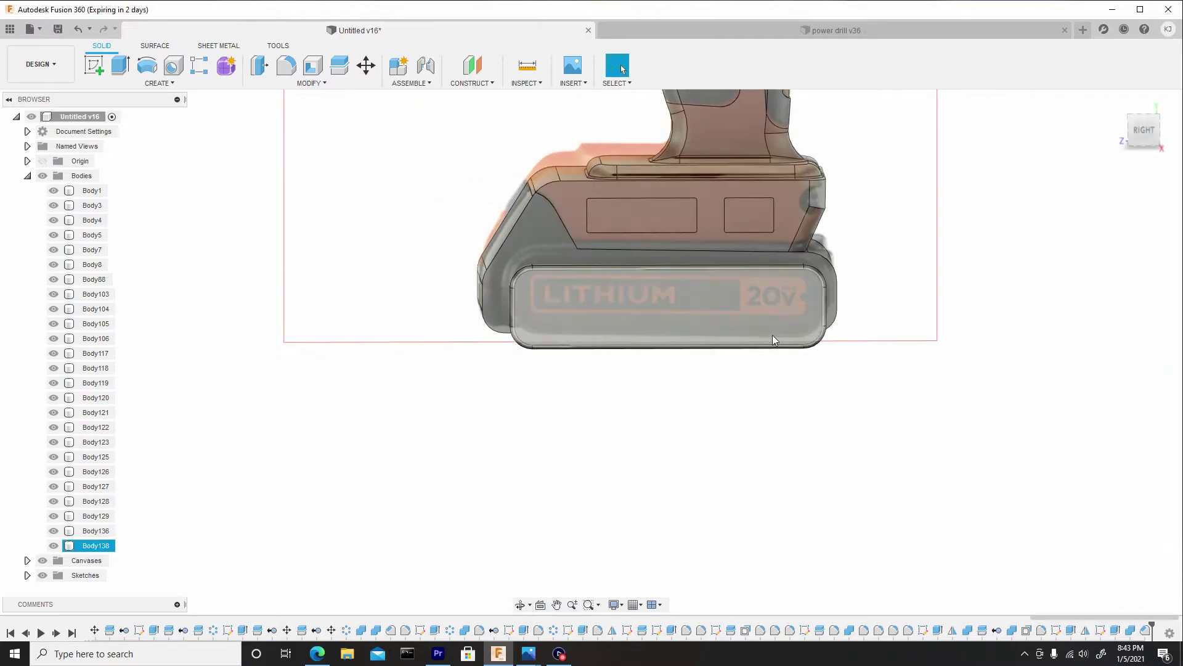
pyautogui.scroll(5, 772, 335)
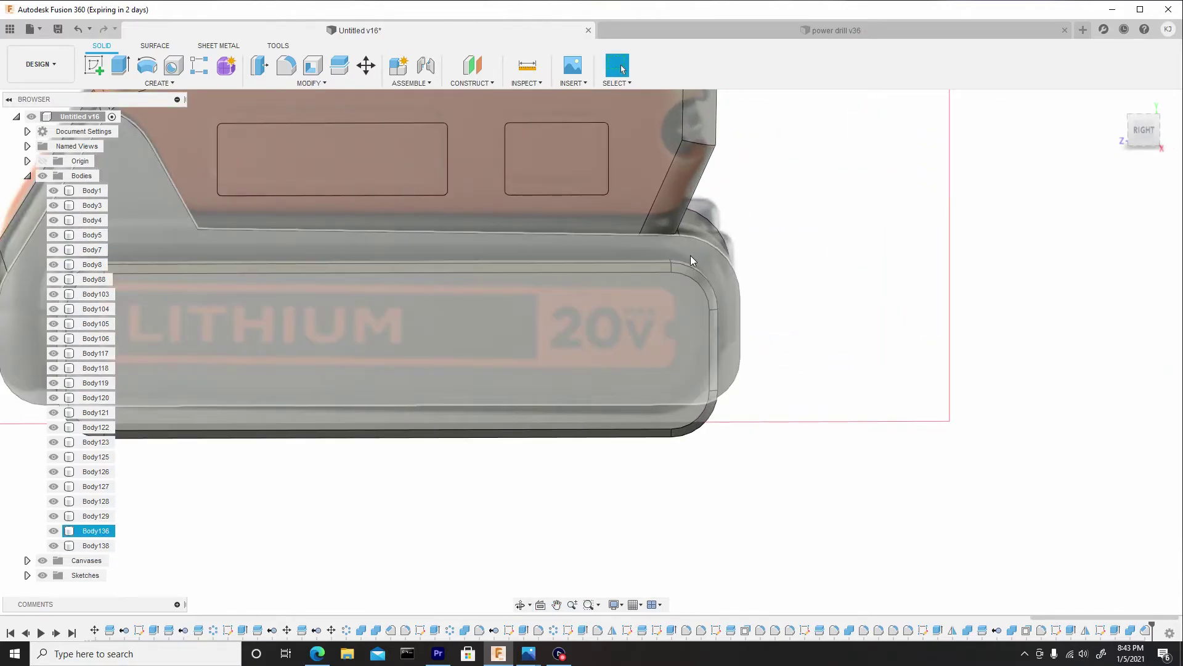
pyautogui.keyDown('shift'); pyautogui.moveTo(686, 252); pyautogui.dragTo(718, 268, button='middle'); pyautogui.keyUp('shift')
# Split Body136 using the angled surface Body8 as the splitting tool, creating Body140.
pyautogui.scroll(-3, 708, 257)
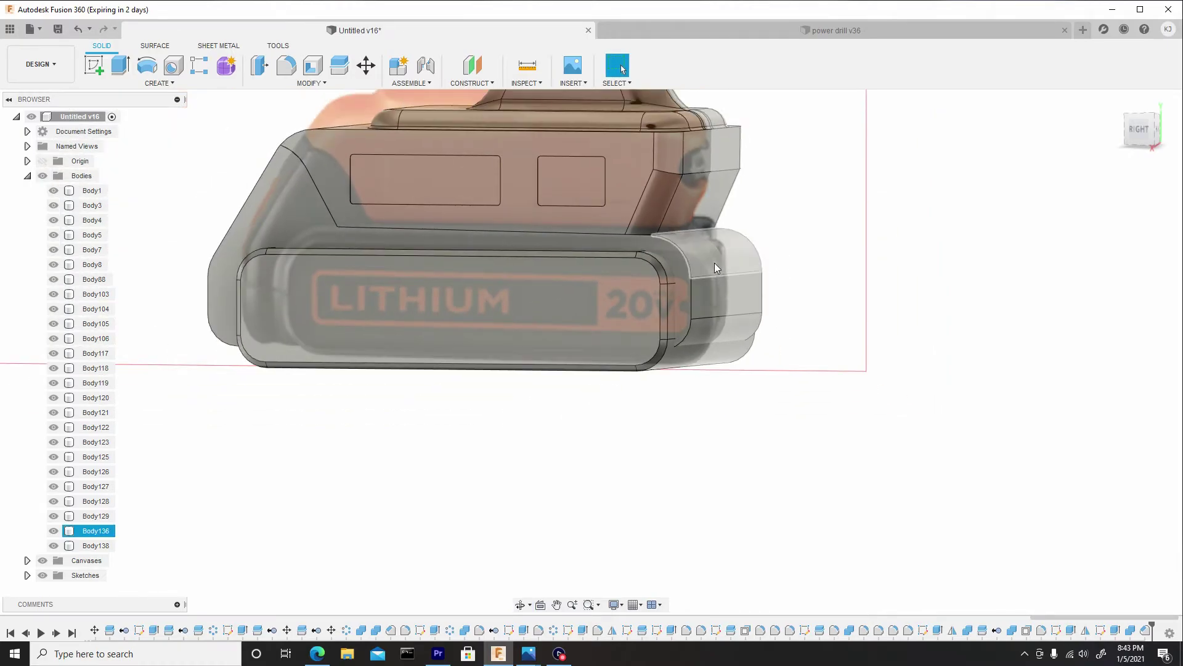
pyautogui.click(479, 154)
pyautogui.click(312, 83)
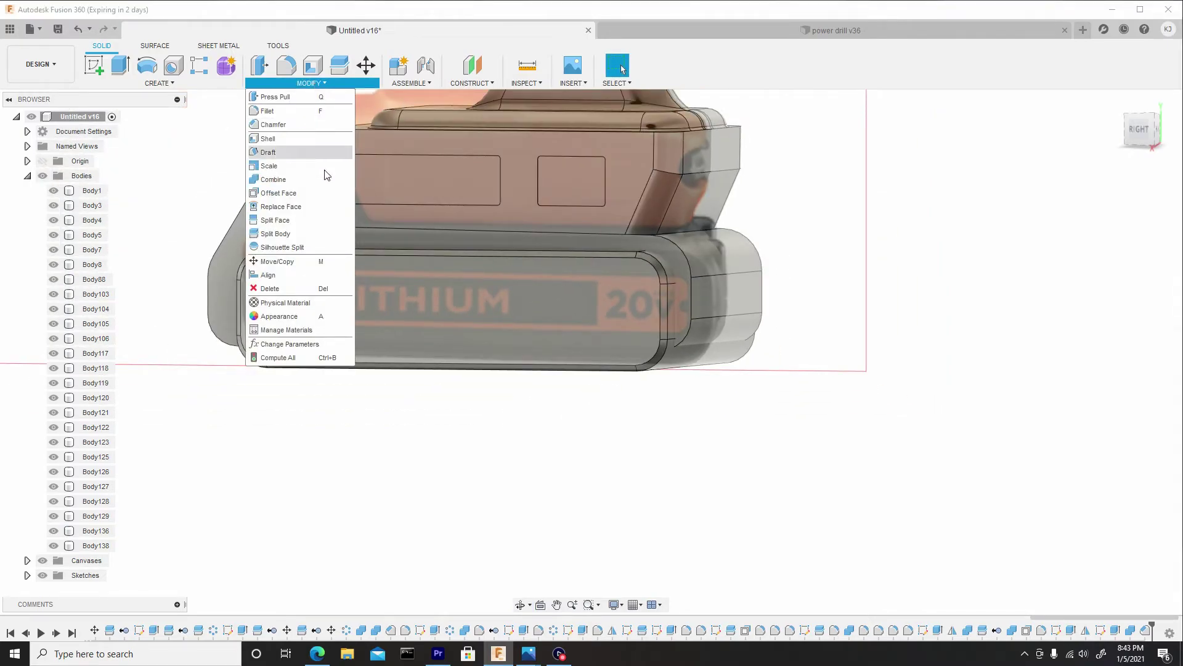
pyautogui.click(297, 235)
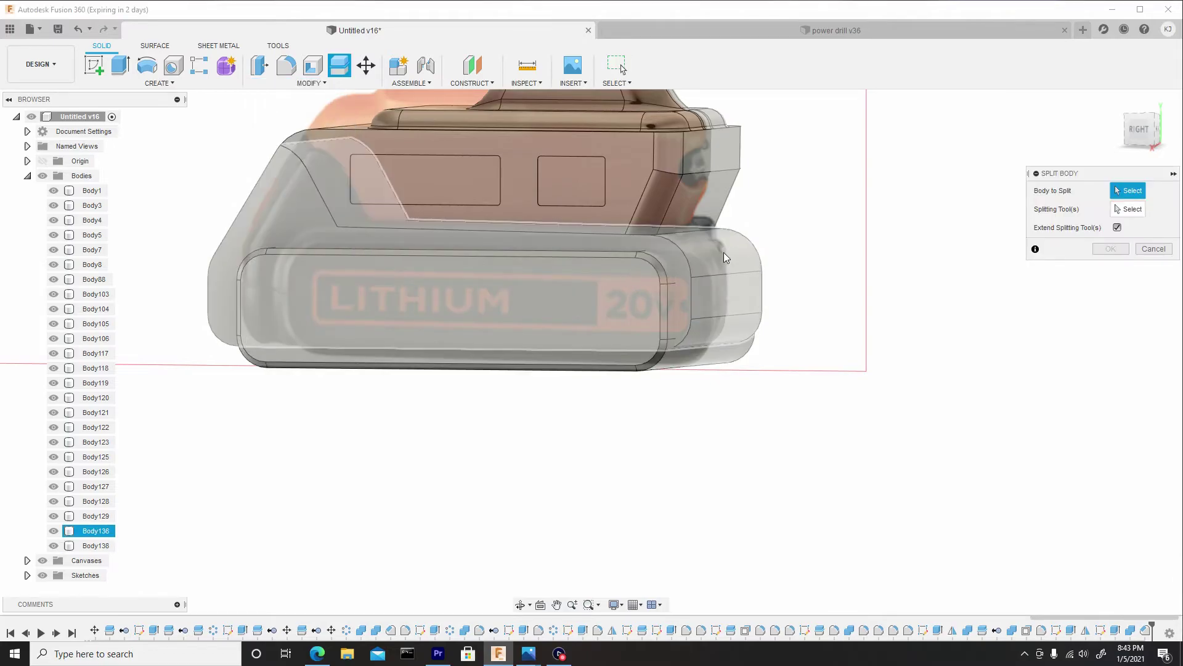
pyautogui.click(699, 249)
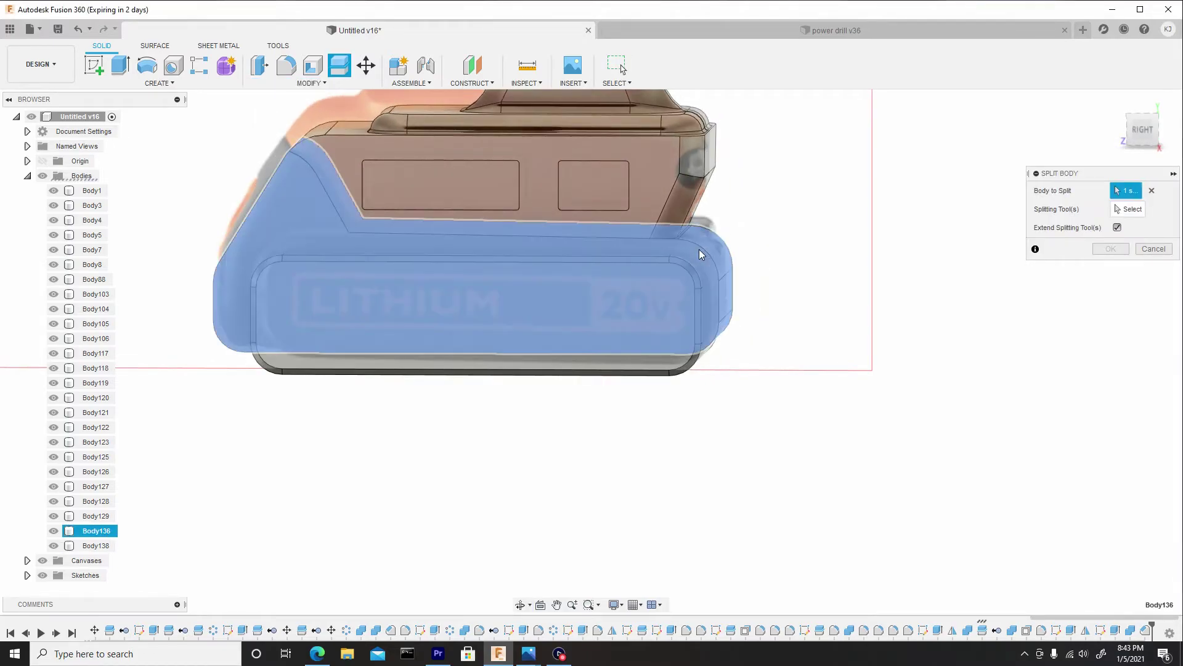
pyautogui.scroll(-3, 590, 195)
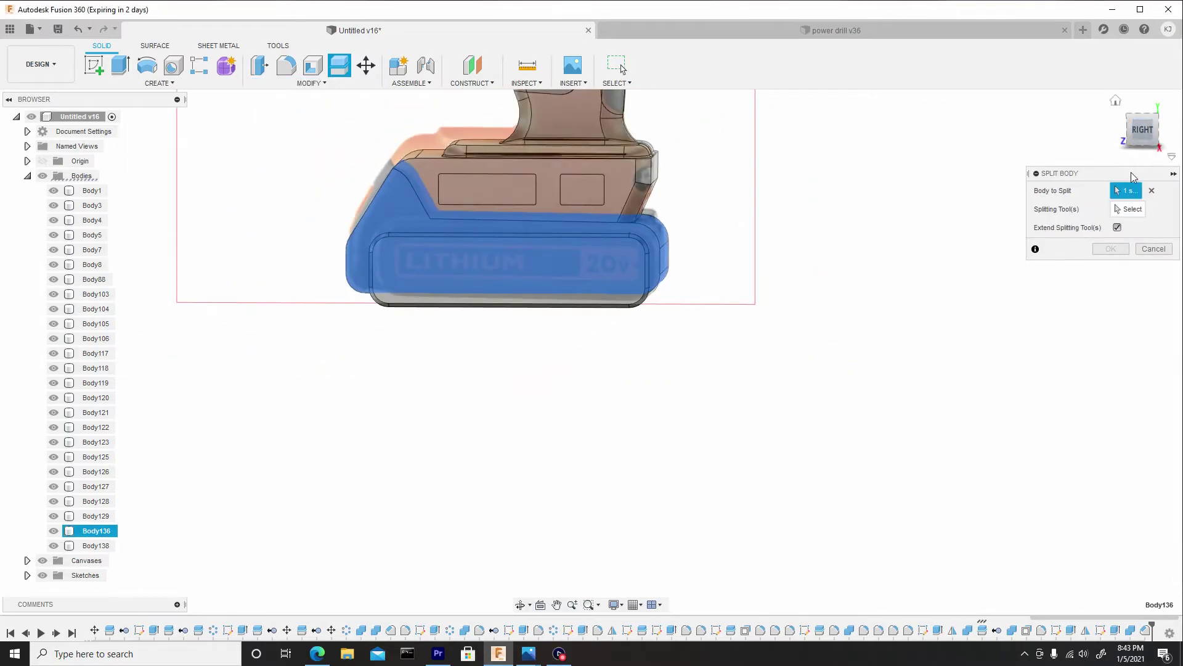
pyautogui.click(1144, 128)
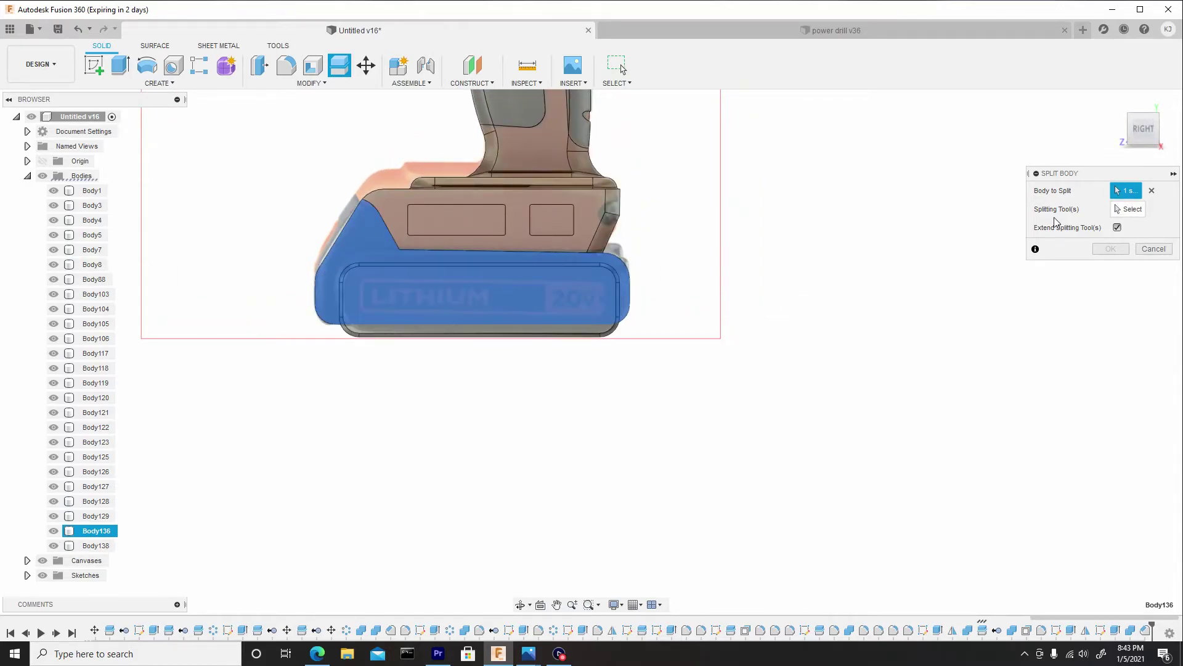
pyautogui.click(1123, 215)
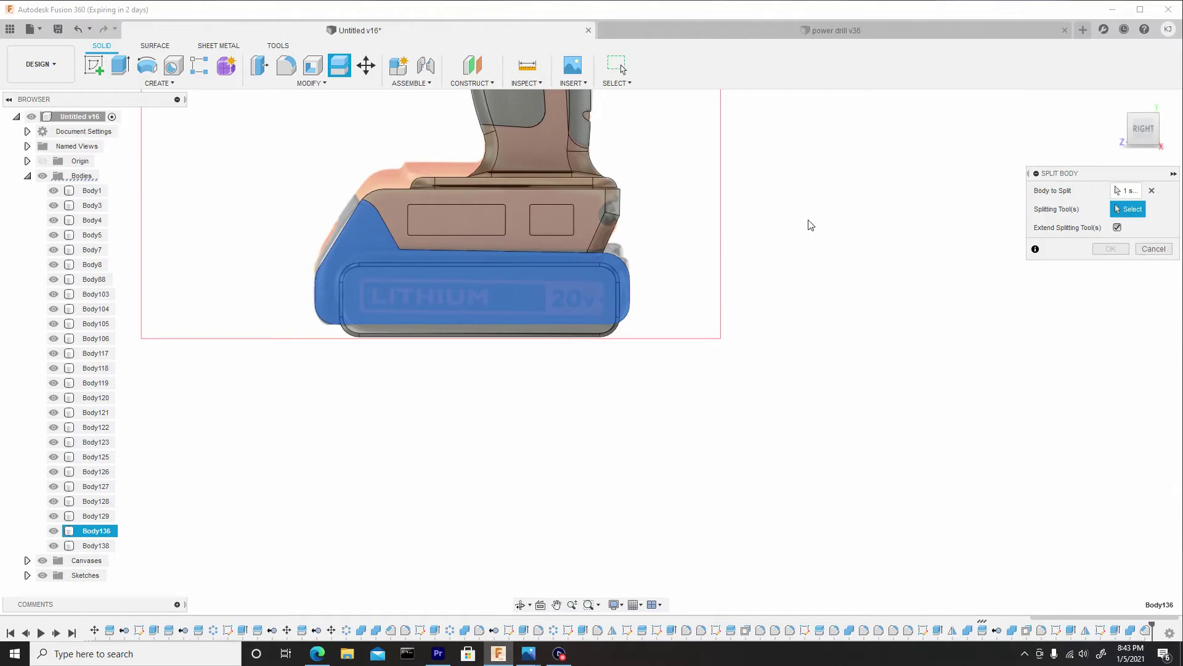
pyautogui.keyDown('shift'); pyautogui.moveTo(811, 225); pyautogui.dragTo(605, 230, button='middle'); pyautogui.keyUp('shift')
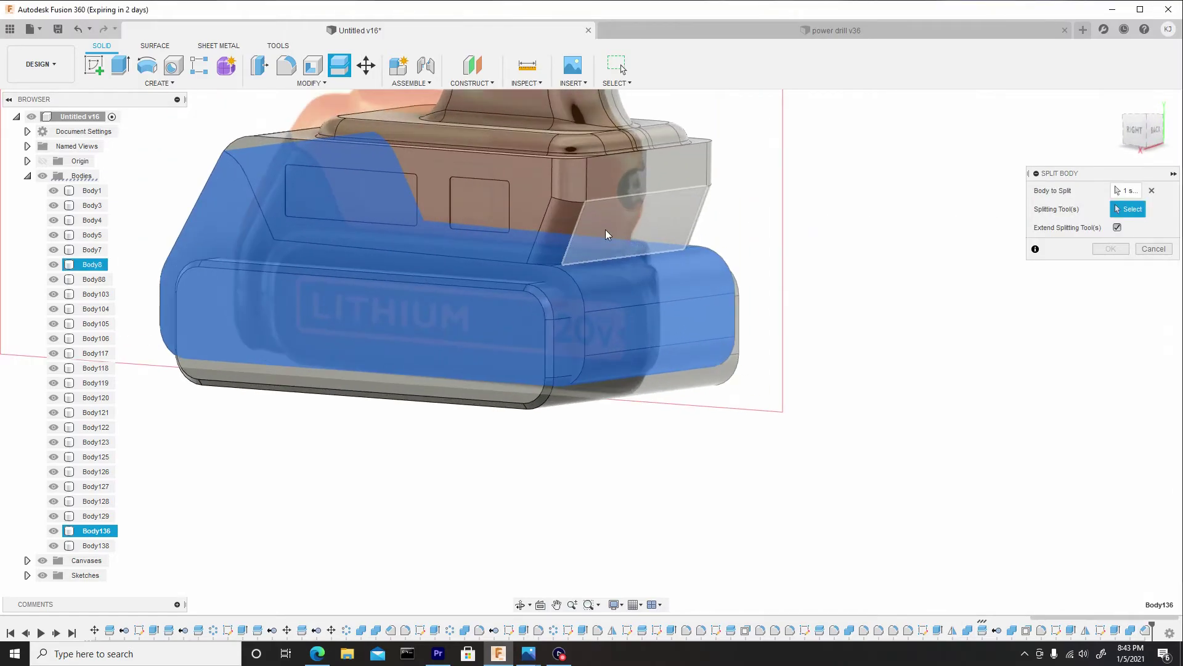
pyautogui.click(643, 224)
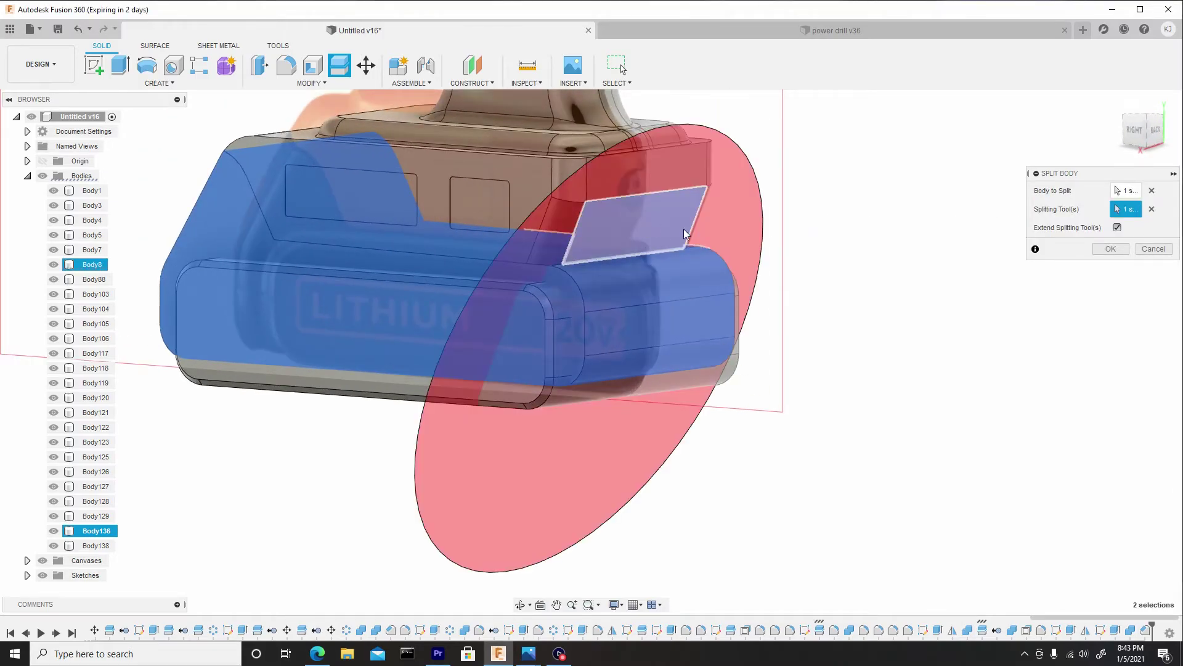
pyautogui.click(1112, 248)
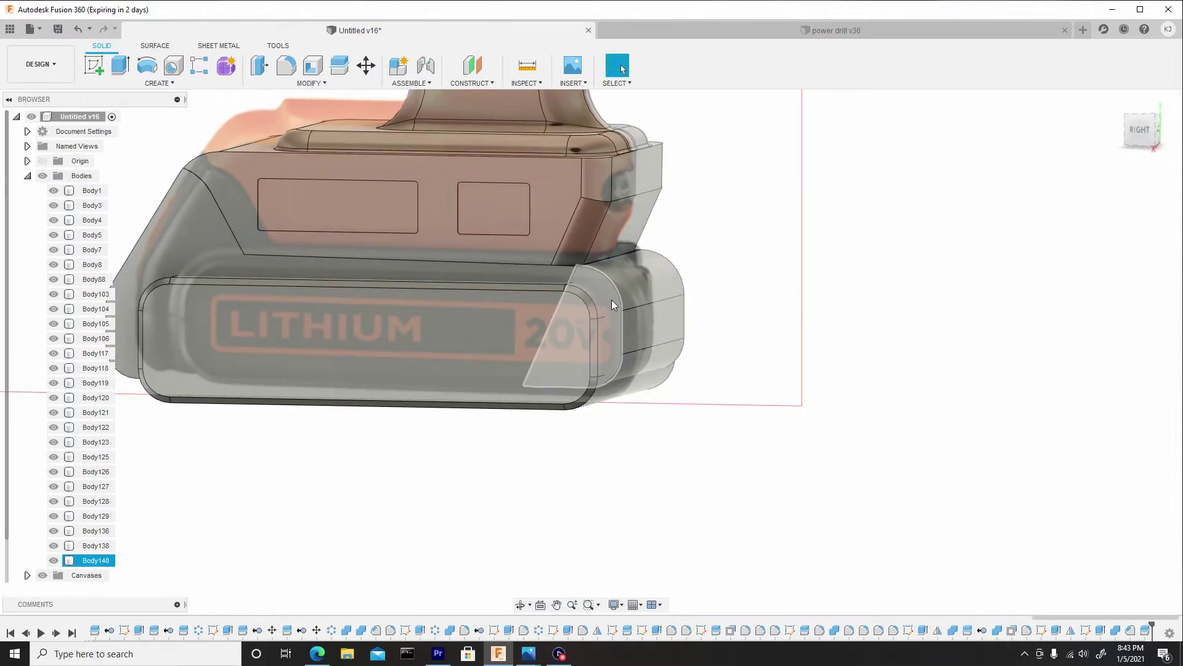
# Remove Body140 from the Browser, then zoom toward the battery's rear top edge.
pyautogui.press('Escape')
pyautogui.rightClick(96, 560)
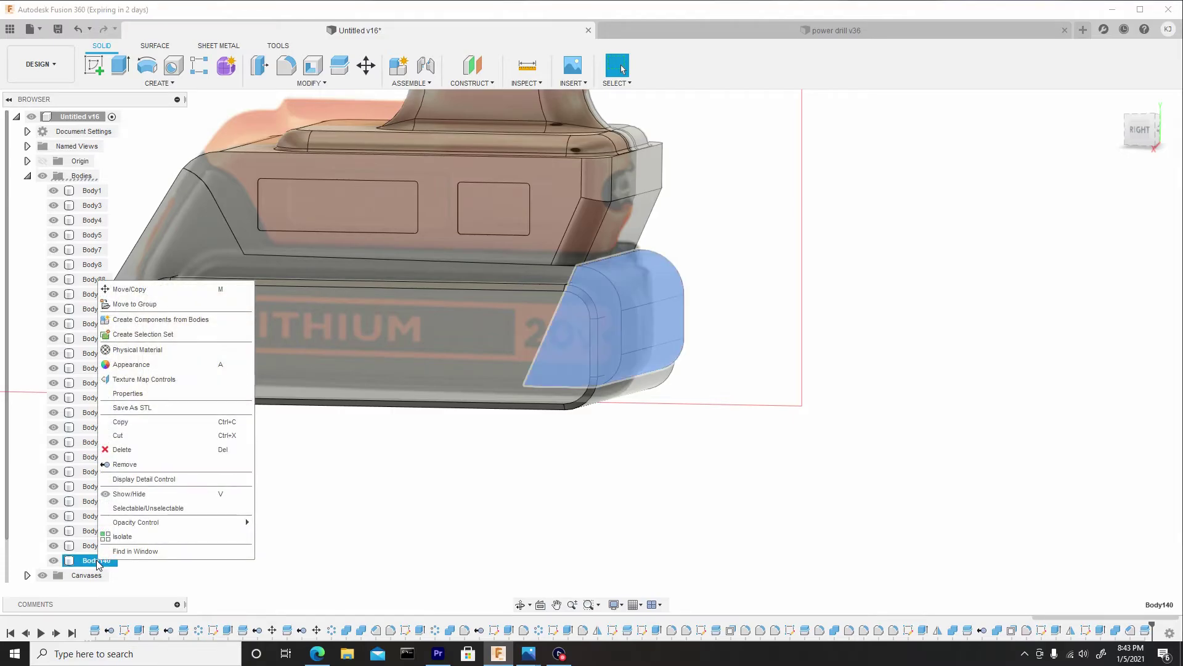
pyautogui.click(135, 463)
pyautogui.keyDown('shift'); pyautogui.moveTo(550, 369); pyautogui.dragTo(573, 360, button='middle'); pyautogui.keyUp('shift')
pyautogui.scroll(3, 604, 271)
pyautogui.scroll(-3, 572, 358)
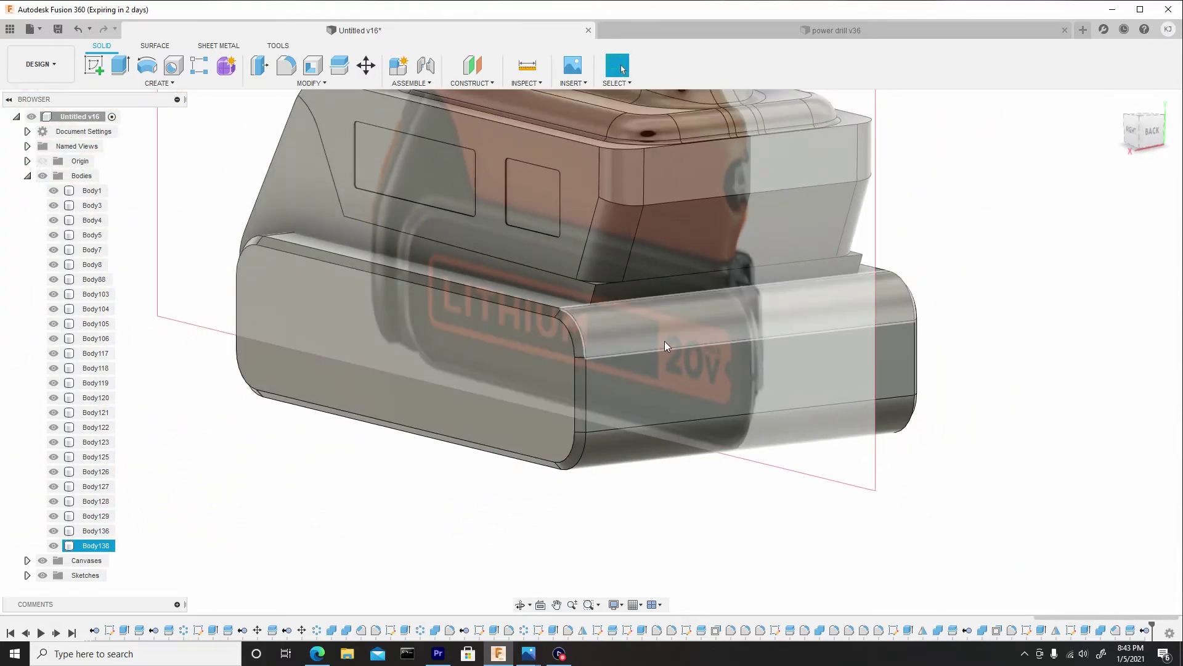
pyautogui.moveTo(657, 322); pyautogui.dragTo(589, 349, button='middle')
pyautogui.scroll(3, 558, 329)
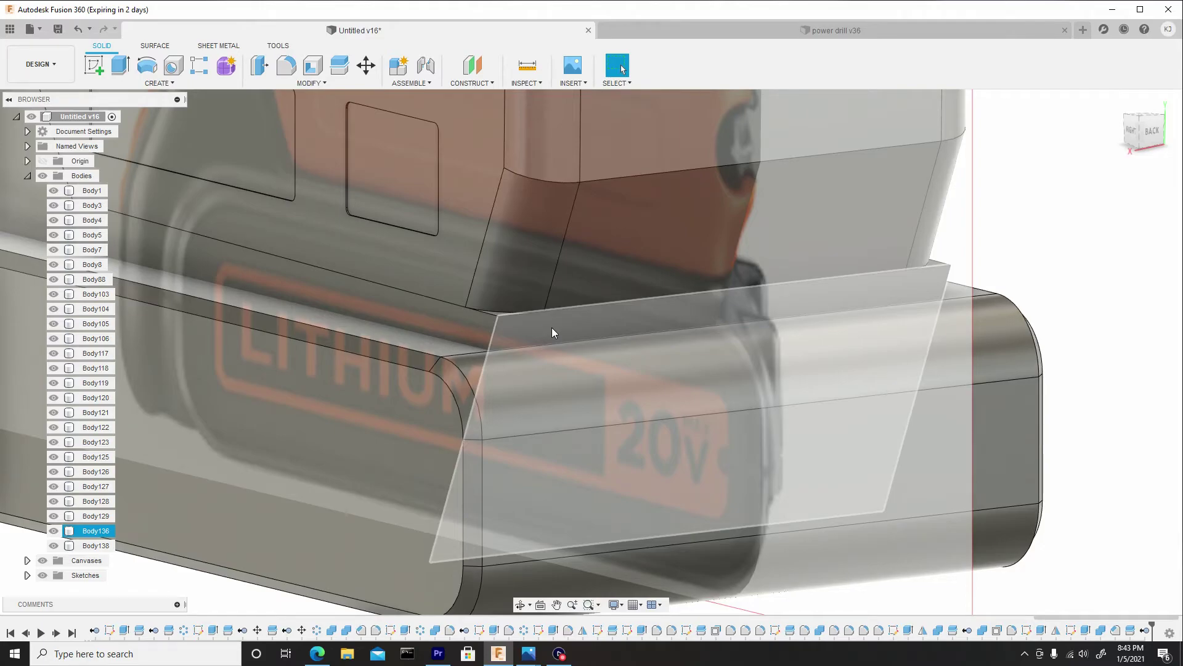
# Fillet the two edges along the angled cut with a 0.443 mm radius.
pyautogui.press('f')
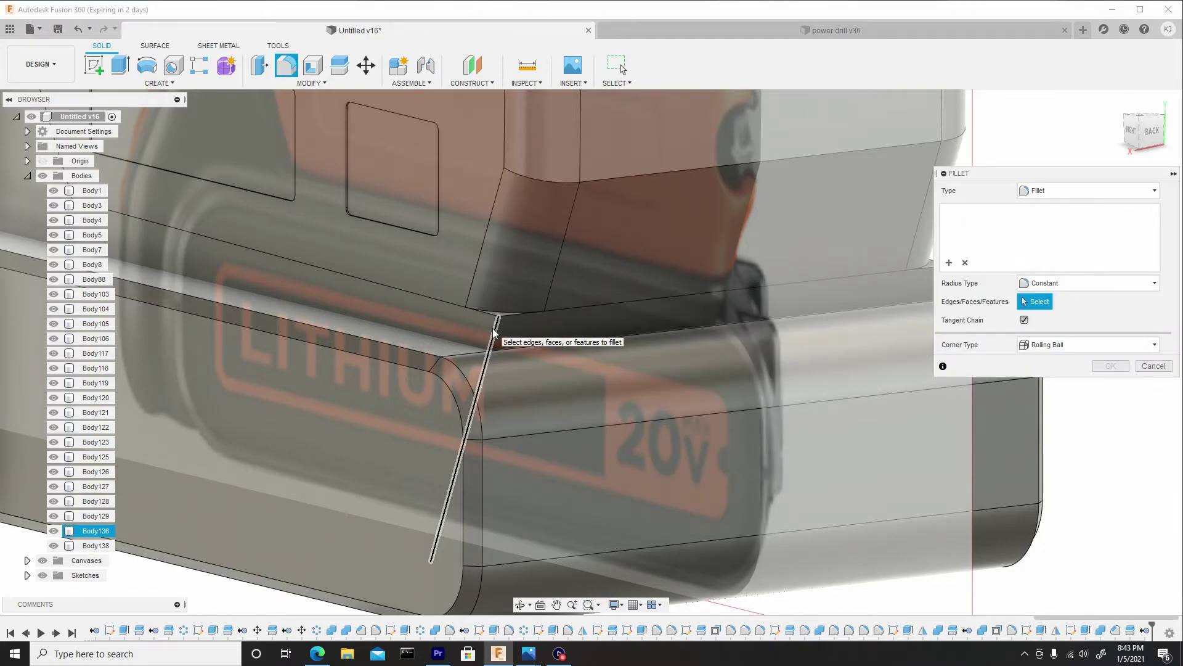
pyautogui.click(494, 331)
pyautogui.moveTo(494, 331); pyautogui.dragTo(211, 367, button='middle')
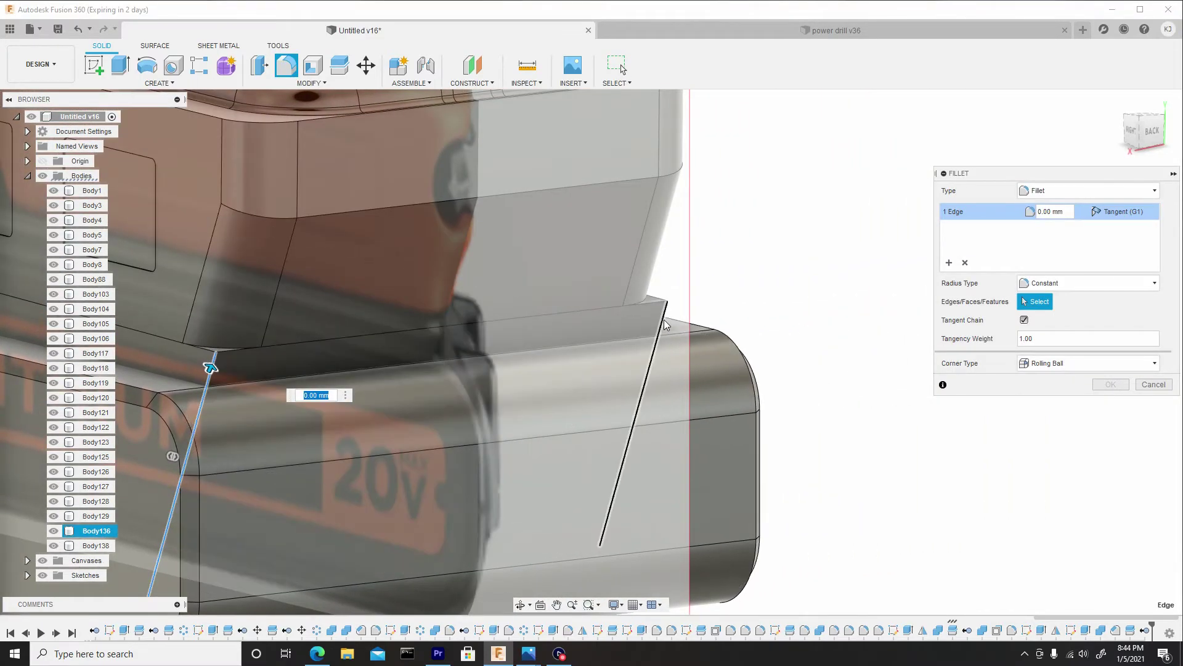
pyautogui.click(666, 323)
pyautogui.moveTo(551, 327); pyautogui.dragTo(644, 327, button='middle')
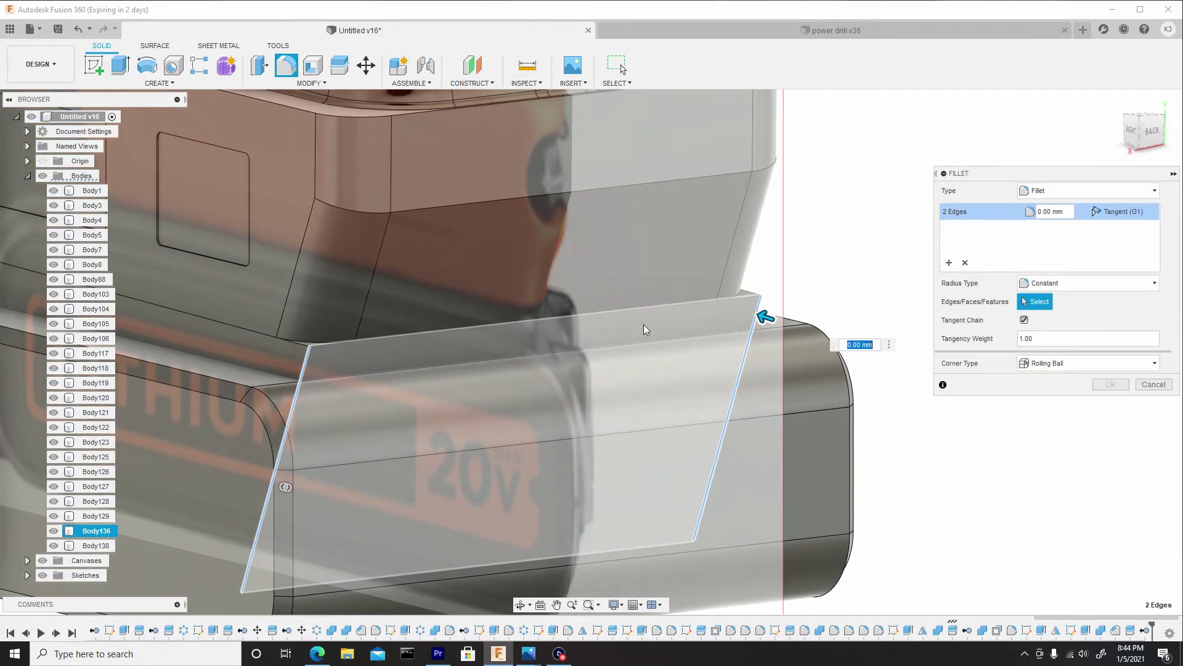
pyautogui.moveTo(764, 317); pyautogui.dragTo(740, 310)
pyautogui.keyDown('shift'); pyautogui.moveTo(732, 293); pyautogui.dragTo(592, 265, button='middle'); pyautogui.keyUp('shift')
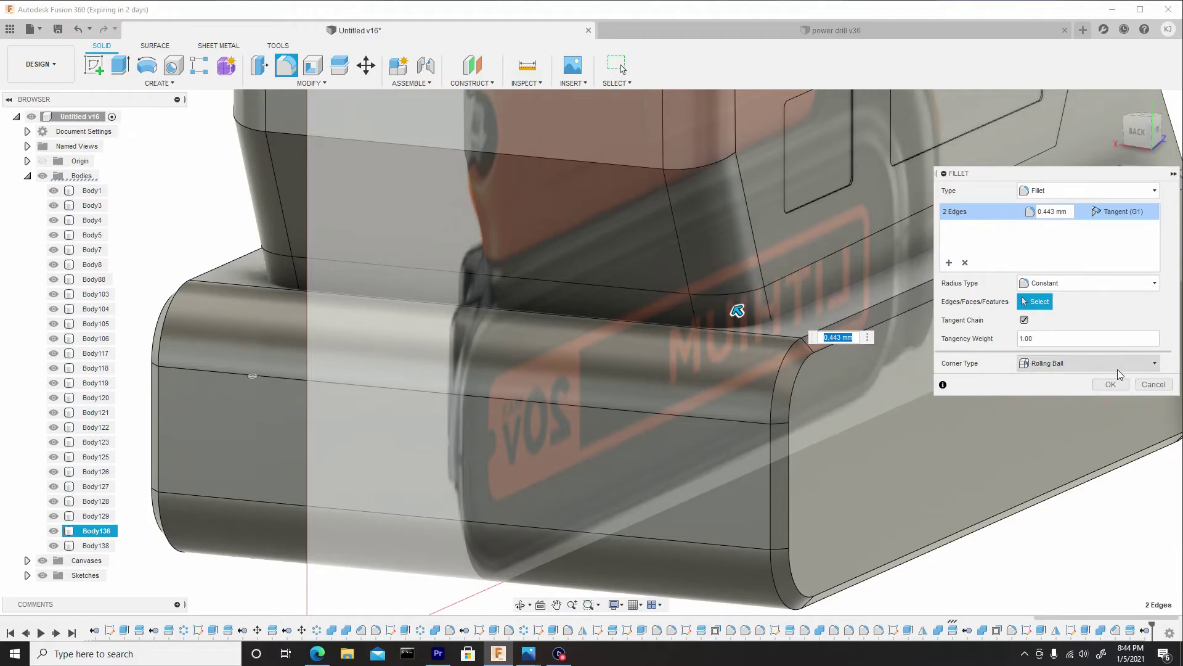
pyautogui.click(1112, 384)
pyautogui.keyDown('shift'); pyautogui.moveTo(937, 379); pyautogui.dragTo(570, 384, button='middle'); pyautogui.keyUp('shift')
pyautogui.scroll(-4, 532, 423)
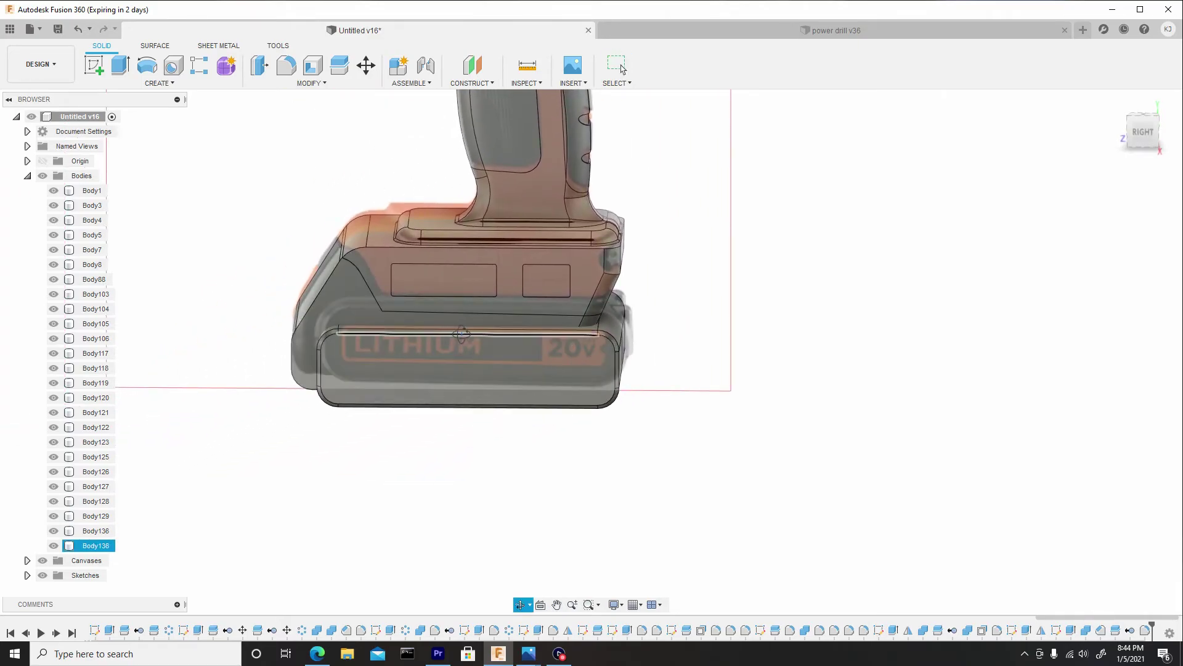
# Join the lower pad Body138 into target Body136 with Combine.
pyautogui.keyDown('shift'); pyautogui.moveTo(464, 335); pyautogui.dragTo(521, 337, button='middle'); pyautogui.keyUp('shift')
pyautogui.keyDown('shift'); pyautogui.moveTo(492, 402); pyautogui.dragTo(451, 362, button='middle'); pyautogui.keyUp('shift')
pyautogui.click(294, 84)
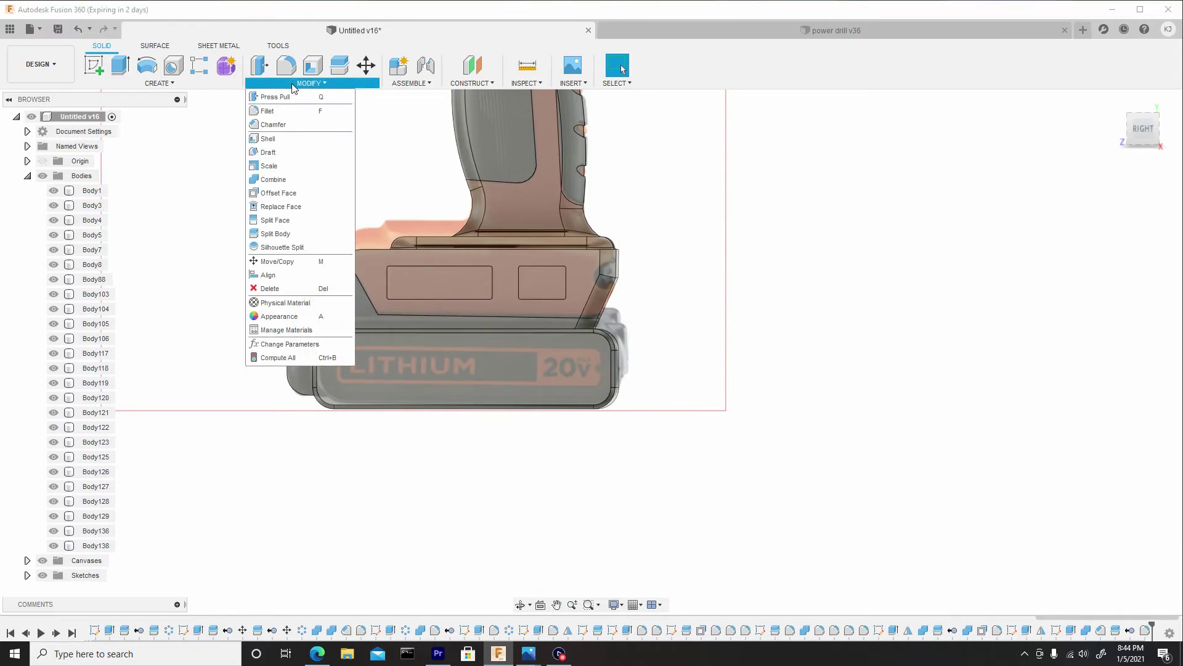
pyautogui.click(293, 178)
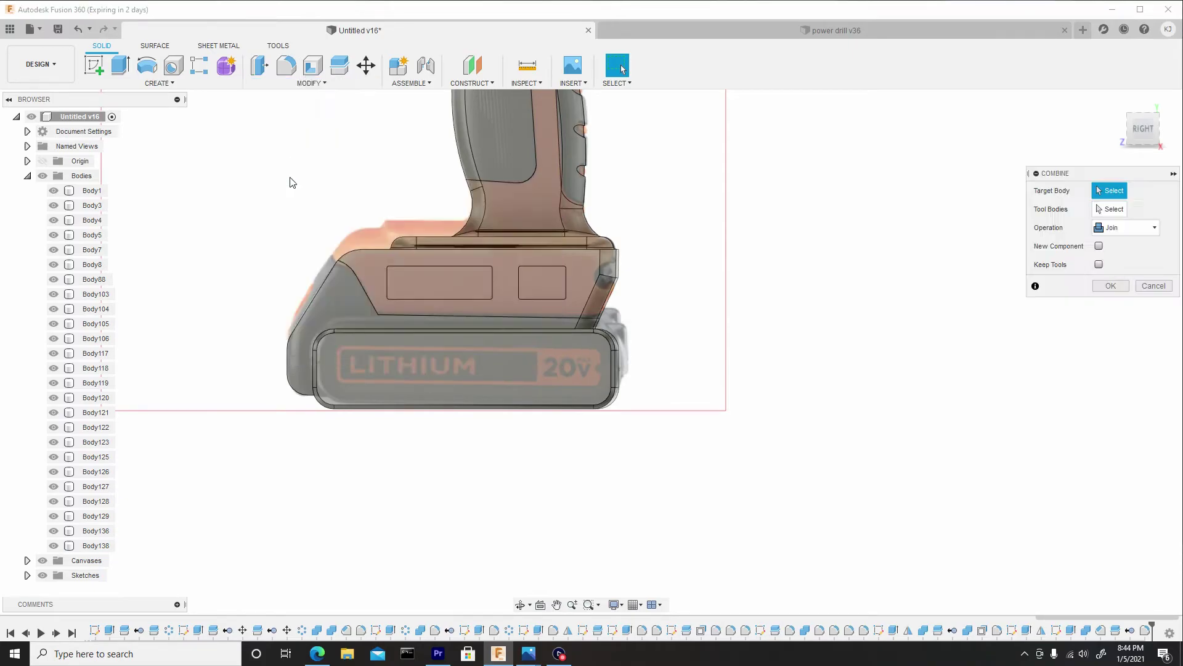
pyautogui.click(338, 308)
pyautogui.keyDown('shift'); pyautogui.moveTo(338, 309); pyautogui.dragTo(382, 401, button='middle'); pyautogui.keyUp('shift')
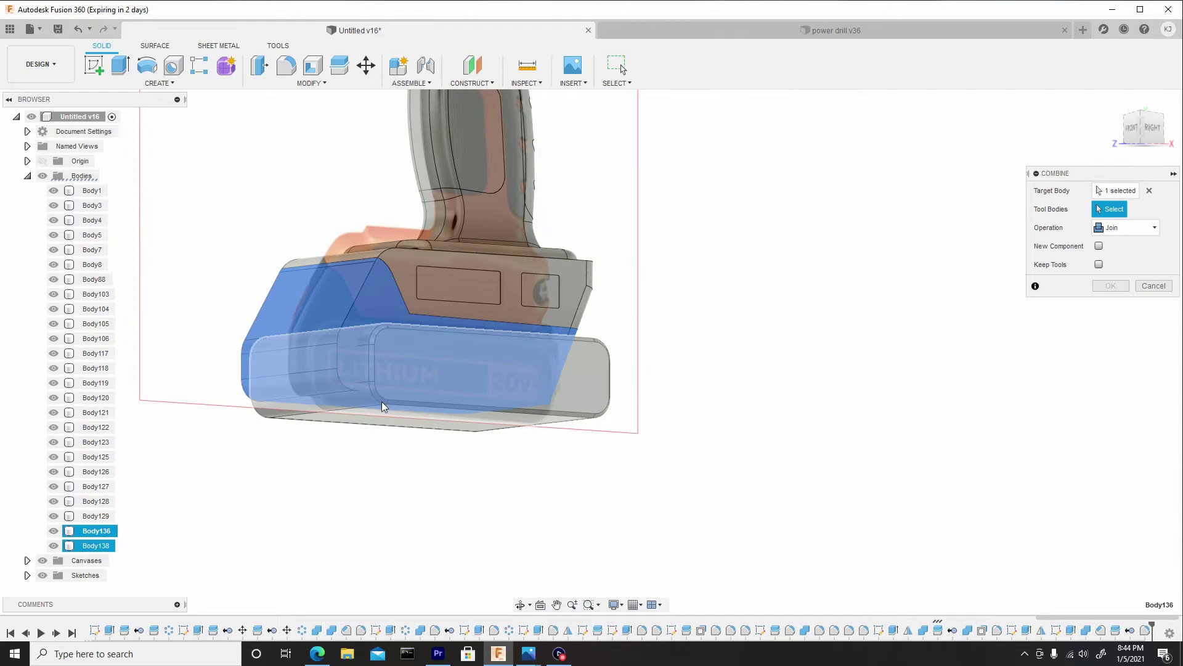
pyautogui.click(405, 407)
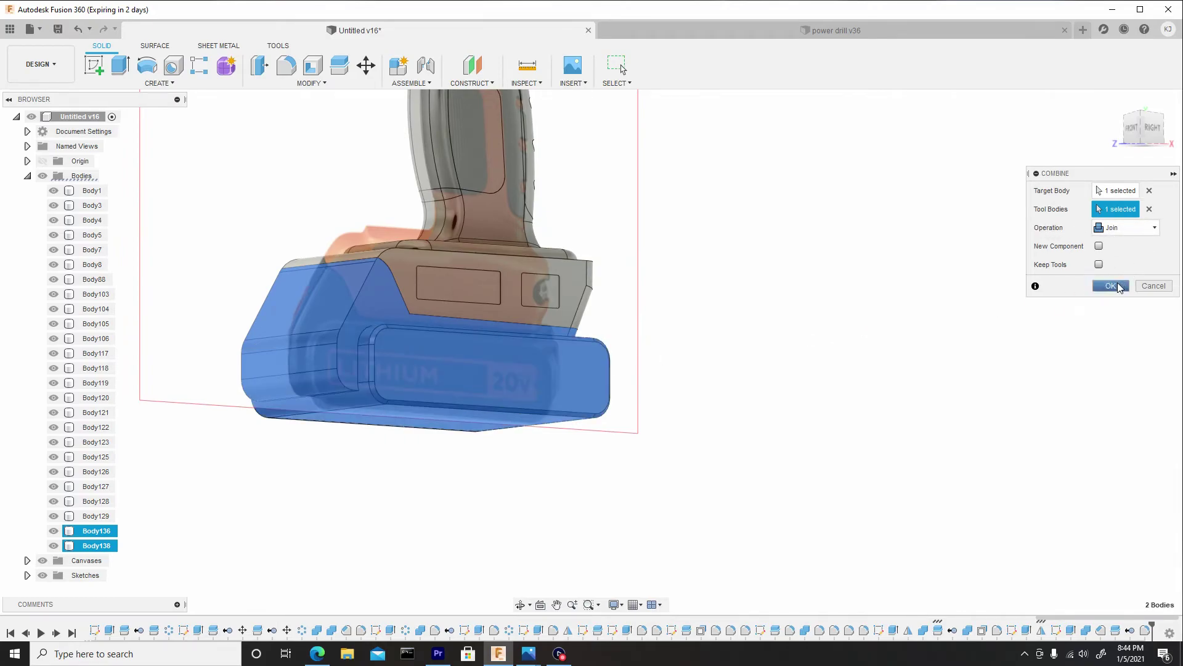
pyautogui.click(1118, 286)
pyautogui.keyDown('shift'); pyautogui.moveTo(552, 330); pyautogui.dragTo(533, 357, button='middle'); pyautogui.keyUp('shift')
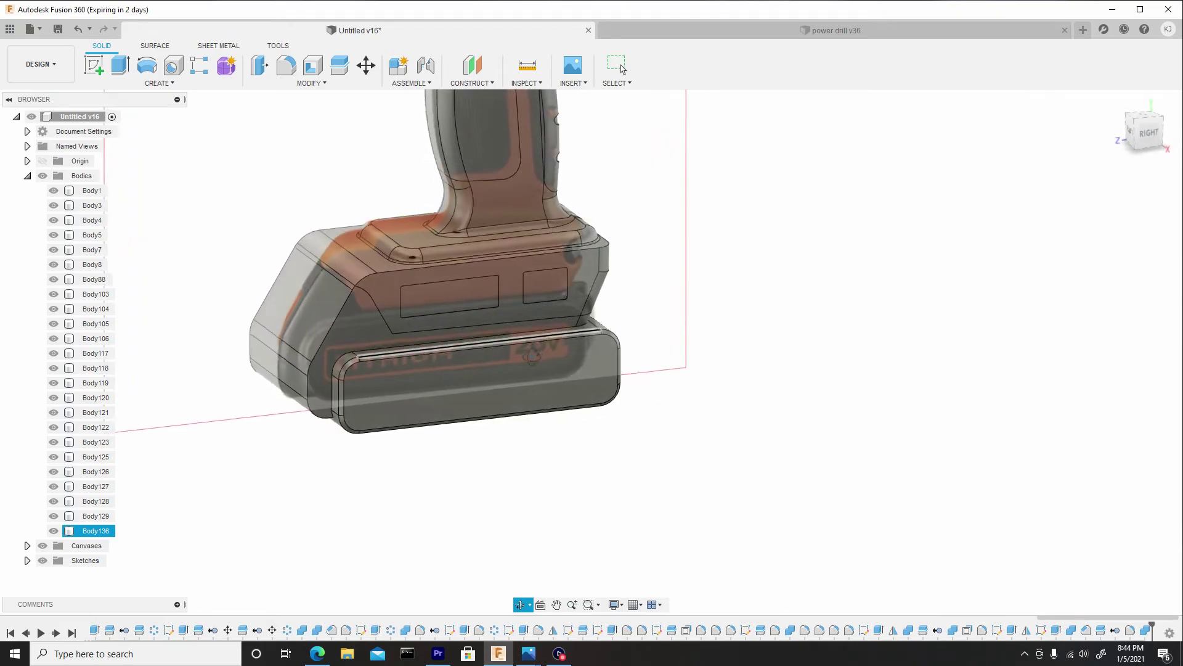
# Fillet the 11-edge chain around the lower pad with a 0.169 mm radius.
pyautogui.scroll(5, 382, 364)
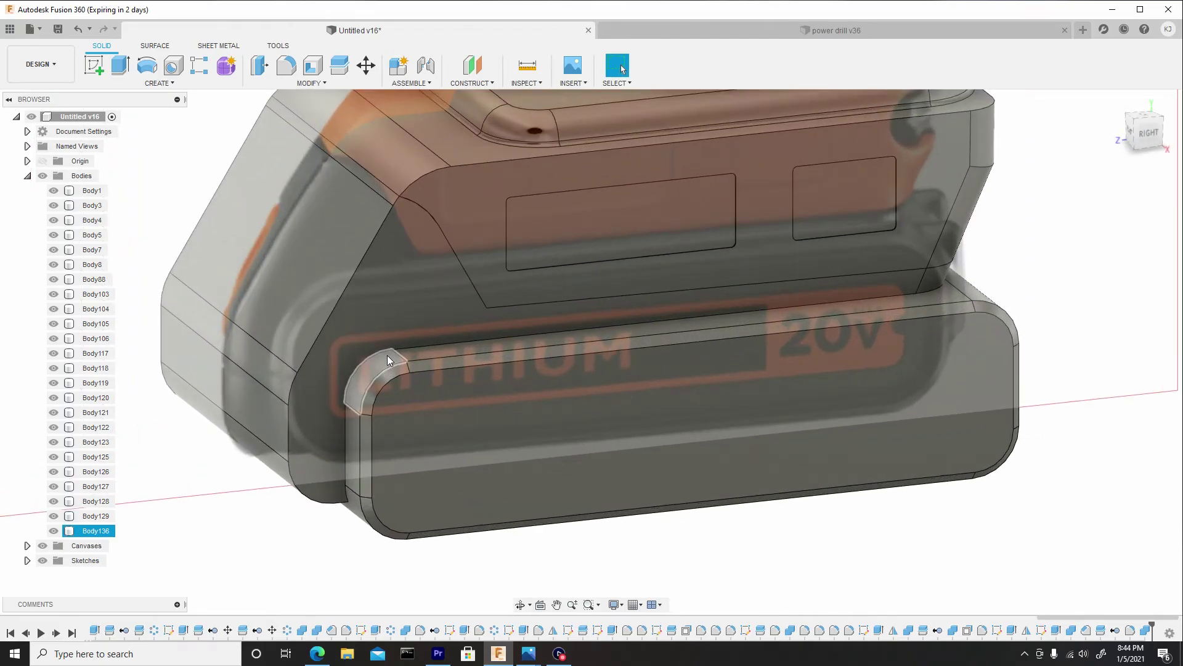
pyautogui.press('f')
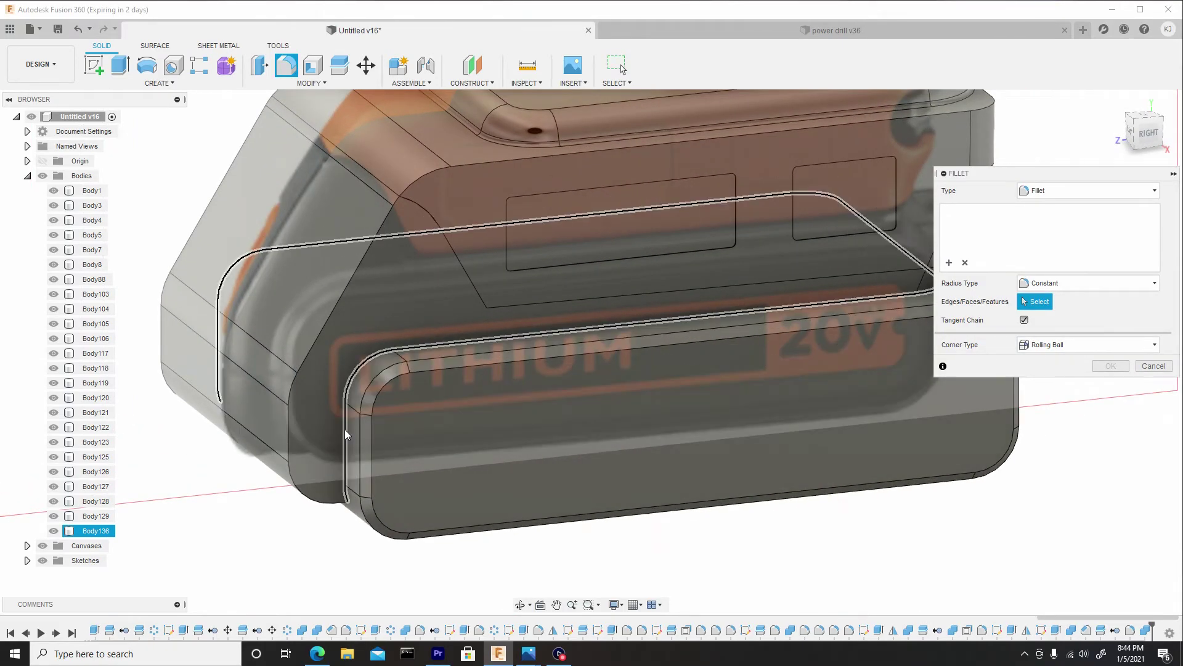
pyautogui.click(345, 432)
pyautogui.scroll(-4, 337, 393)
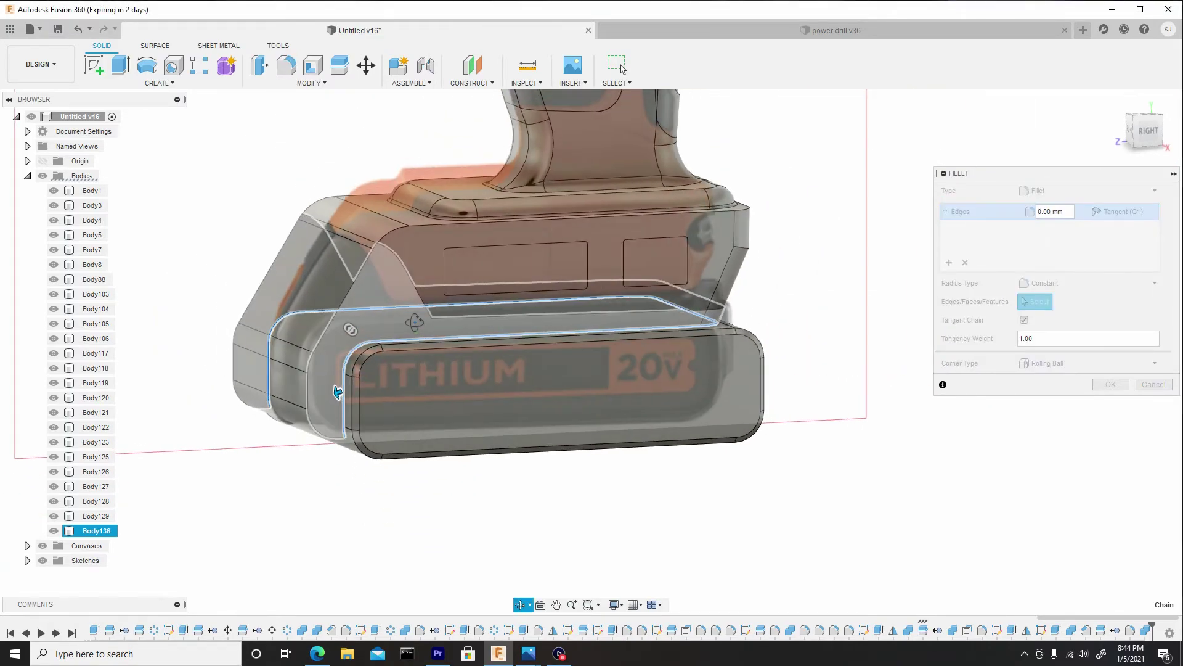
pyautogui.scroll(5, 338, 392)
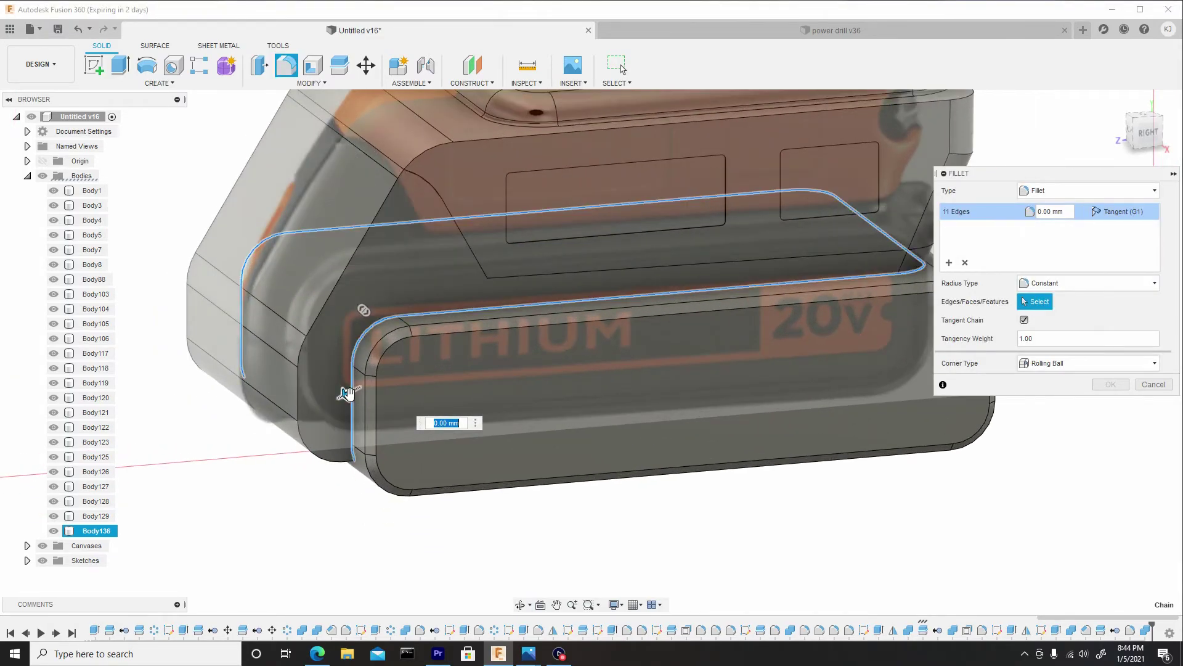
pyautogui.moveTo(347, 393); pyautogui.dragTo(346, 392)
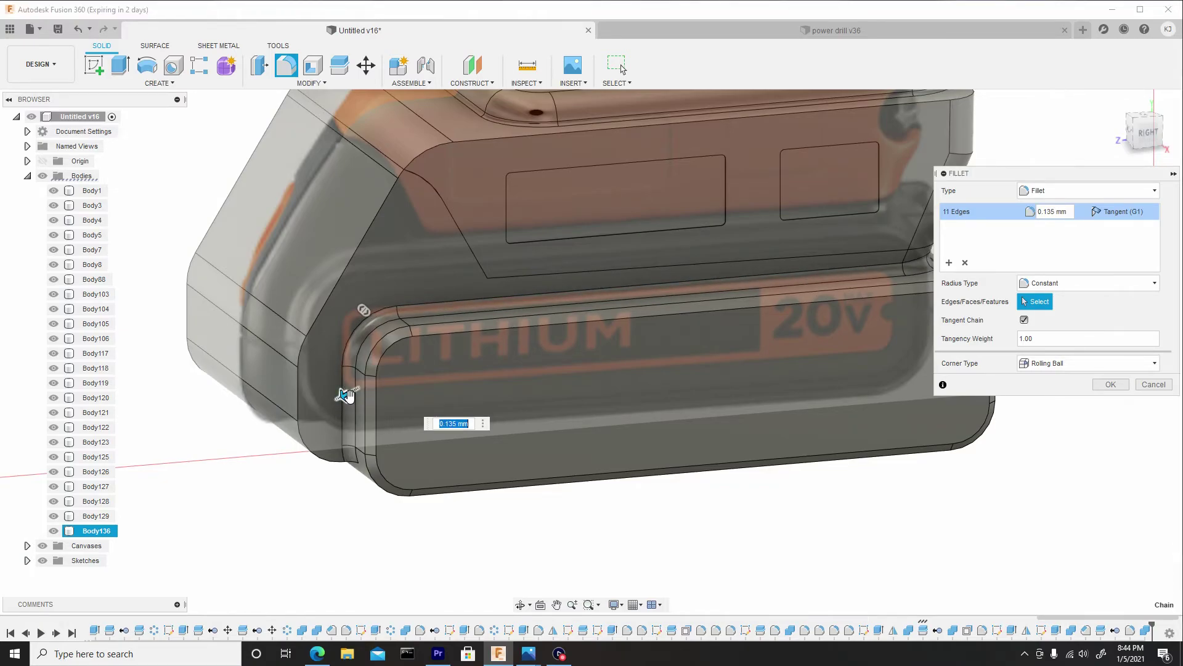
pyautogui.moveTo(344, 395); pyautogui.dragTo(344, 397)
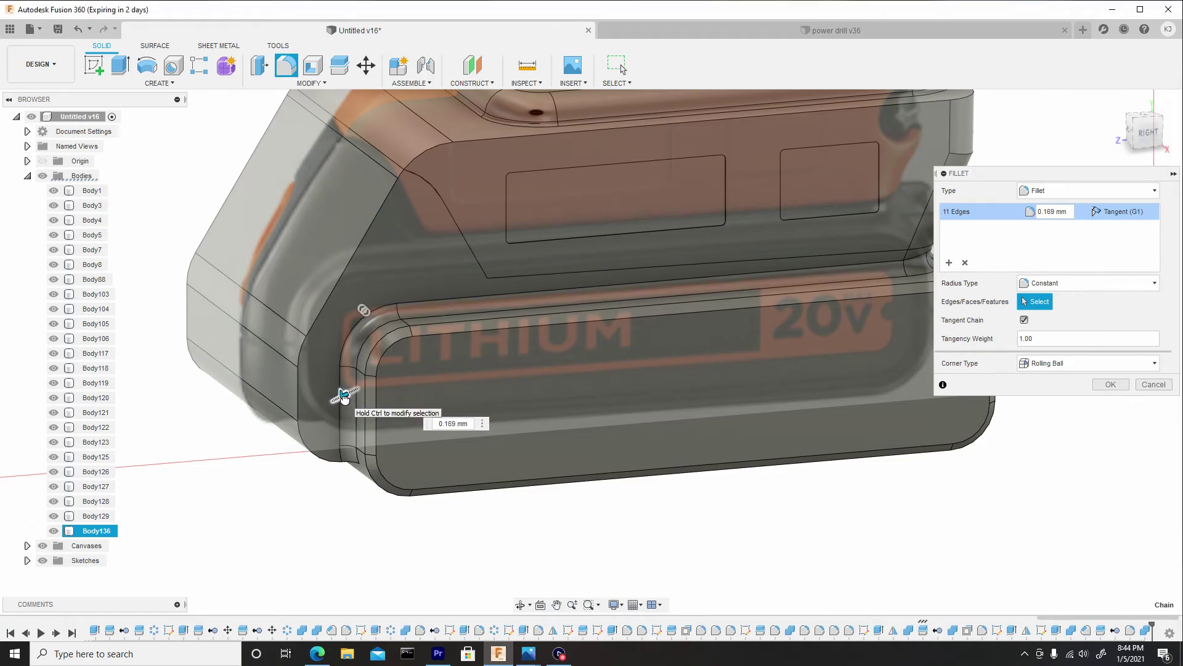
pyautogui.click(344, 396)
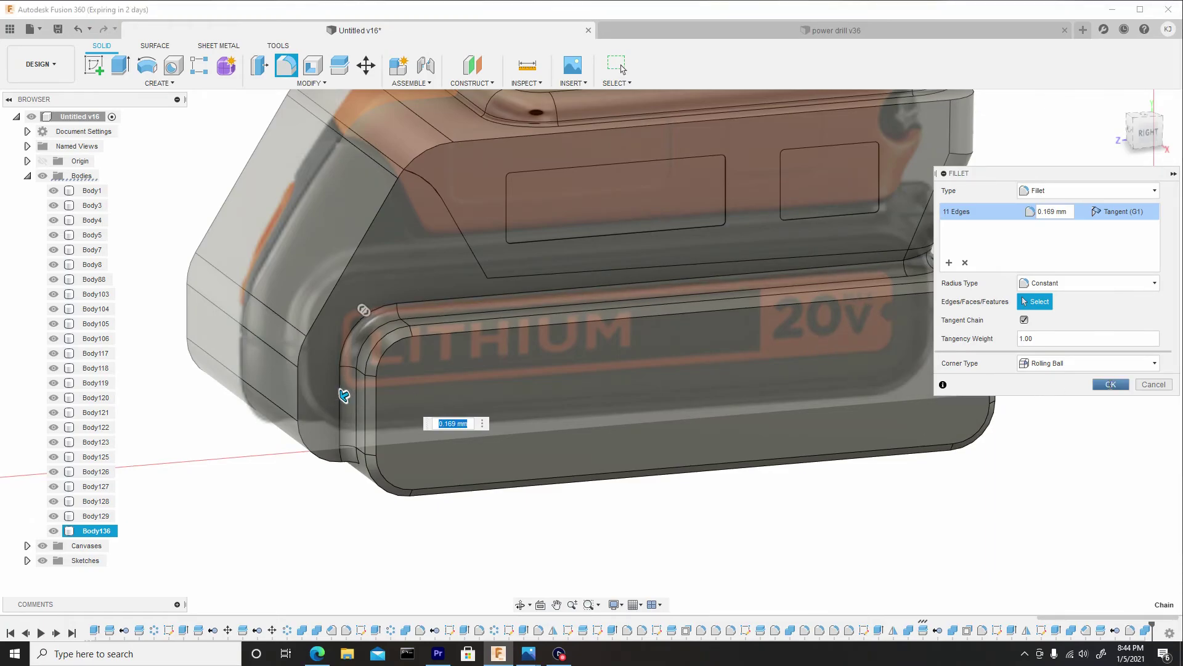
# Orbit toward a side view and select the battery's upper housing.
pyautogui.scroll(-4, 715, 365)
pyautogui.keyDown('shift'); pyautogui.moveTo(698, 378); pyautogui.dragTo(732, 342, button='middle'); pyautogui.keyUp('shift')
pyautogui.scroll(-2, 732, 343)
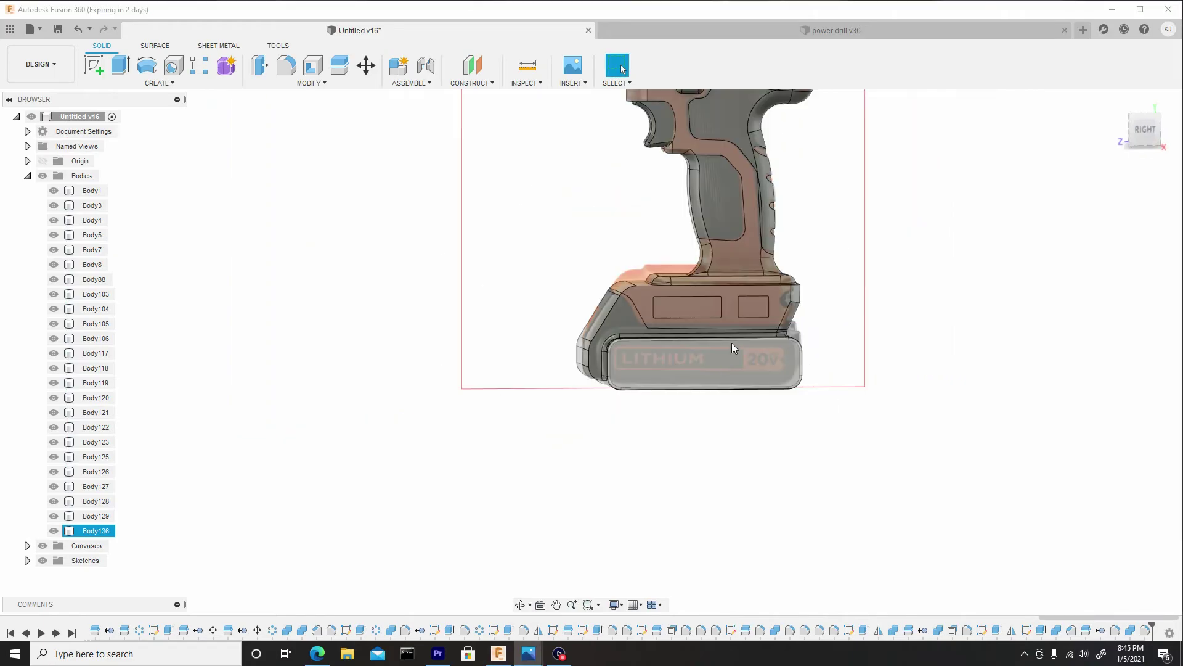
pyautogui.scroll(2, 733, 343)
pyautogui.click(912, 422)
pyautogui.moveTo(871, 400)
pyautogui.keyDown('shift'); pyautogui.mouseDown(button='middle')
pyautogui.moveTo(845, 397)
pyautogui.moveTo(851, 389)
pyautogui.moveTo(864, 401)
pyautogui.mouseUp(button='middle'); pyautogui.keyUp('shift')
pyautogui.click(797, 283)
# Start a new sketch on the battery's side plane.
pyautogui.press('Escape')
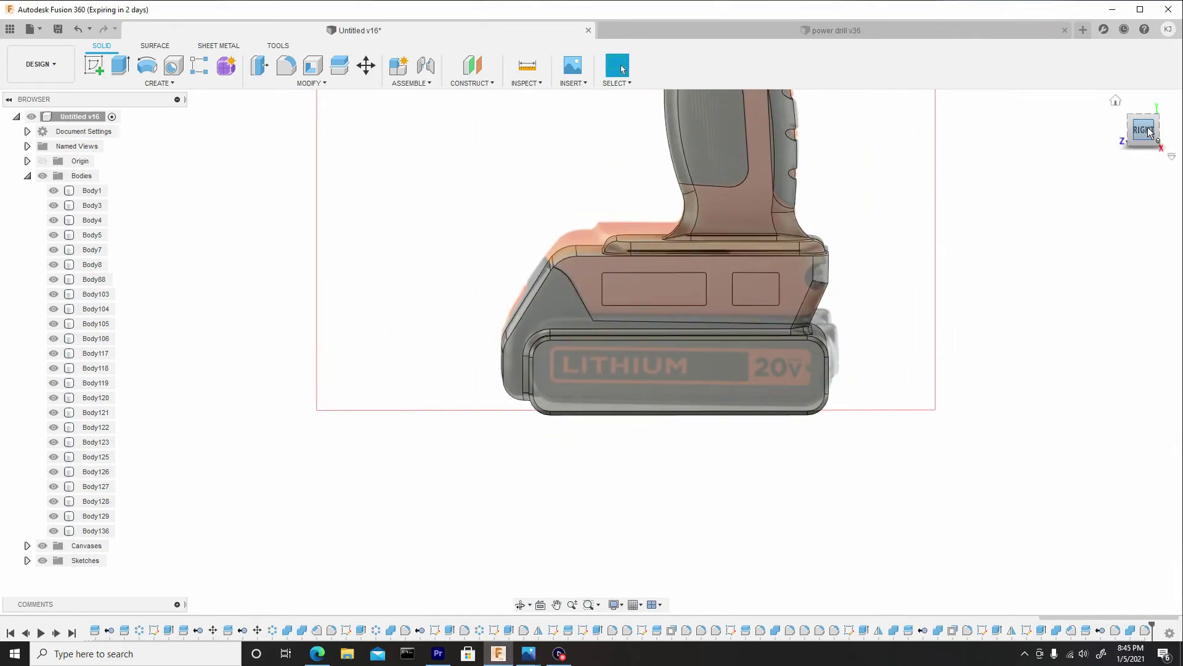
pyautogui.scroll(5, 986, 212)
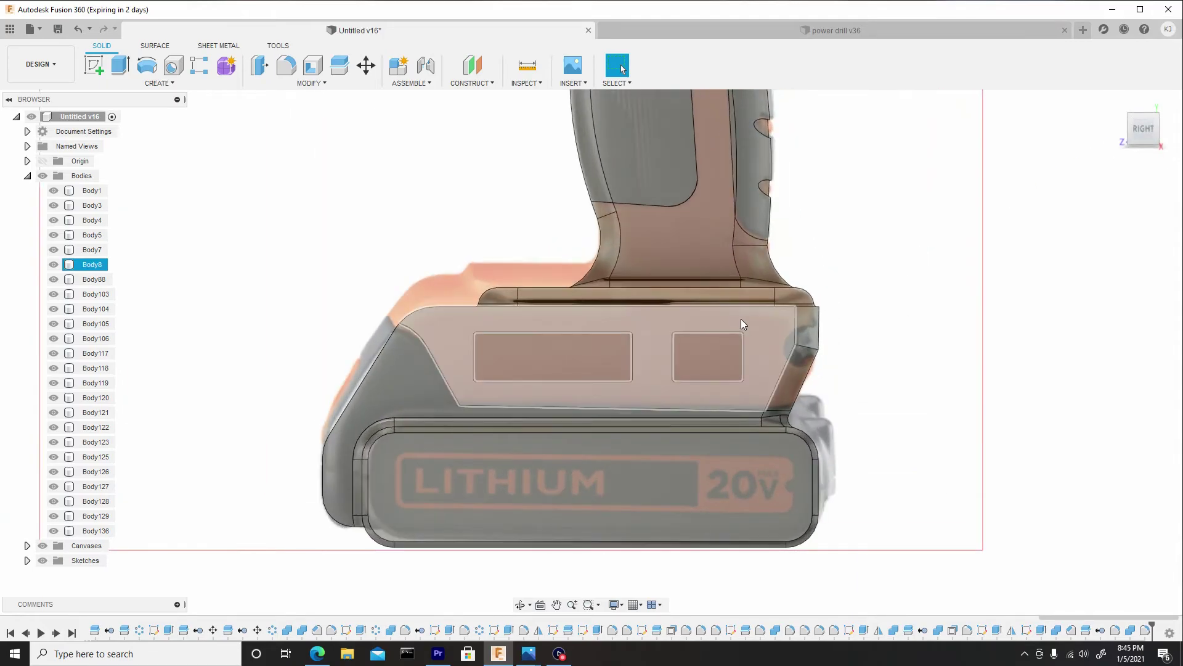
pyautogui.scroll(1, 825, 375)
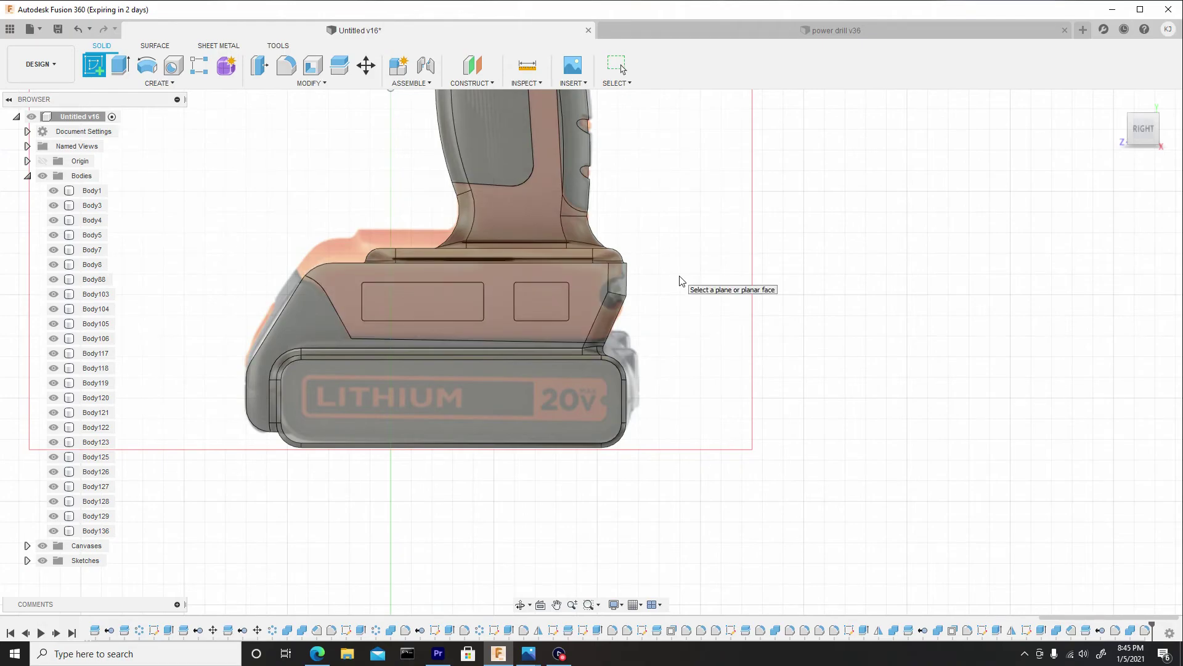
pyautogui.click(681, 280)
pyautogui.scroll(5, 681, 281)
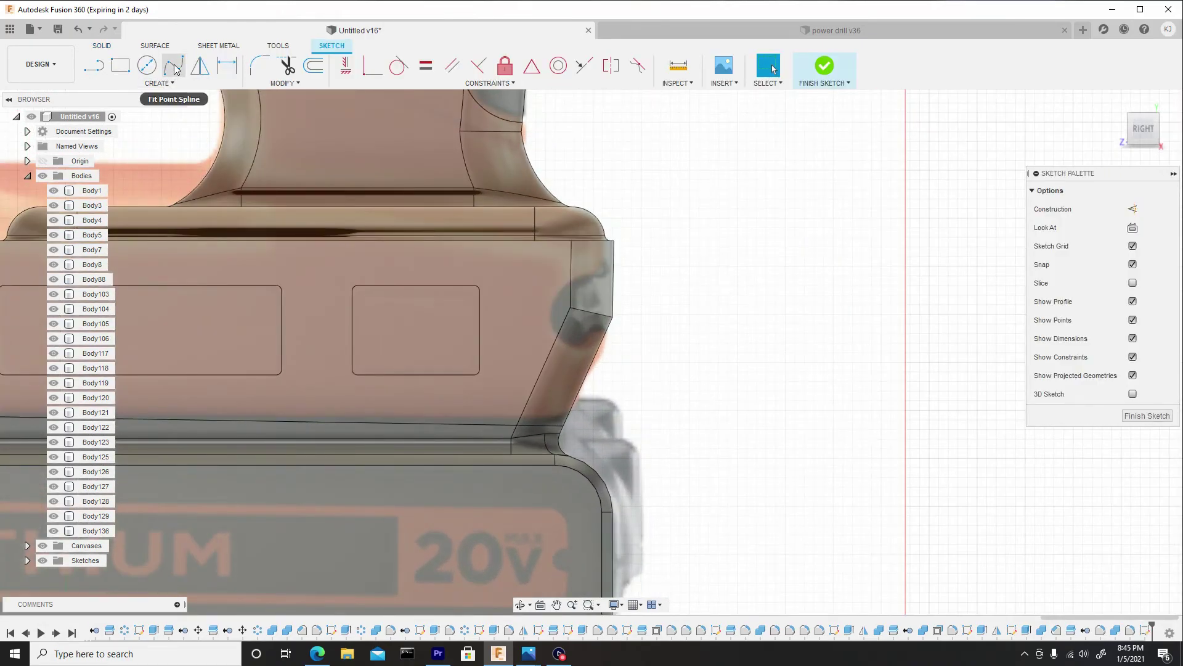
# Draw a five-point fit point spline around the back detail and finish the sketch.
pyautogui.click(164, 87)
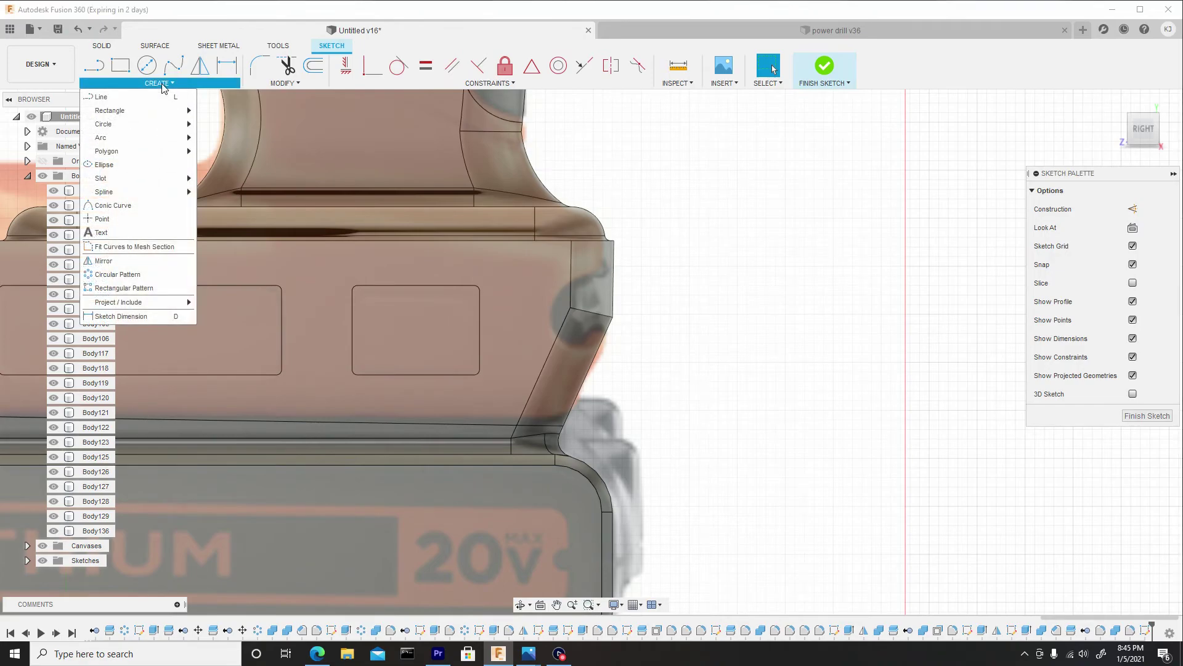
pyautogui.moveTo(159, 193)
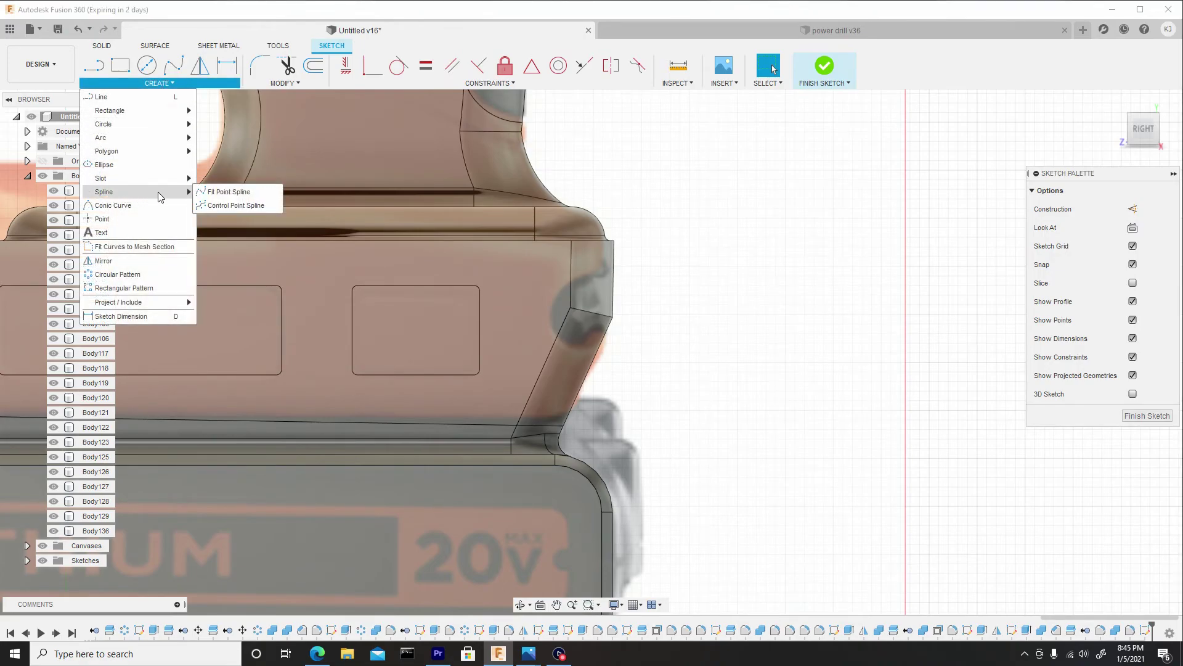
pyautogui.click(228, 193)
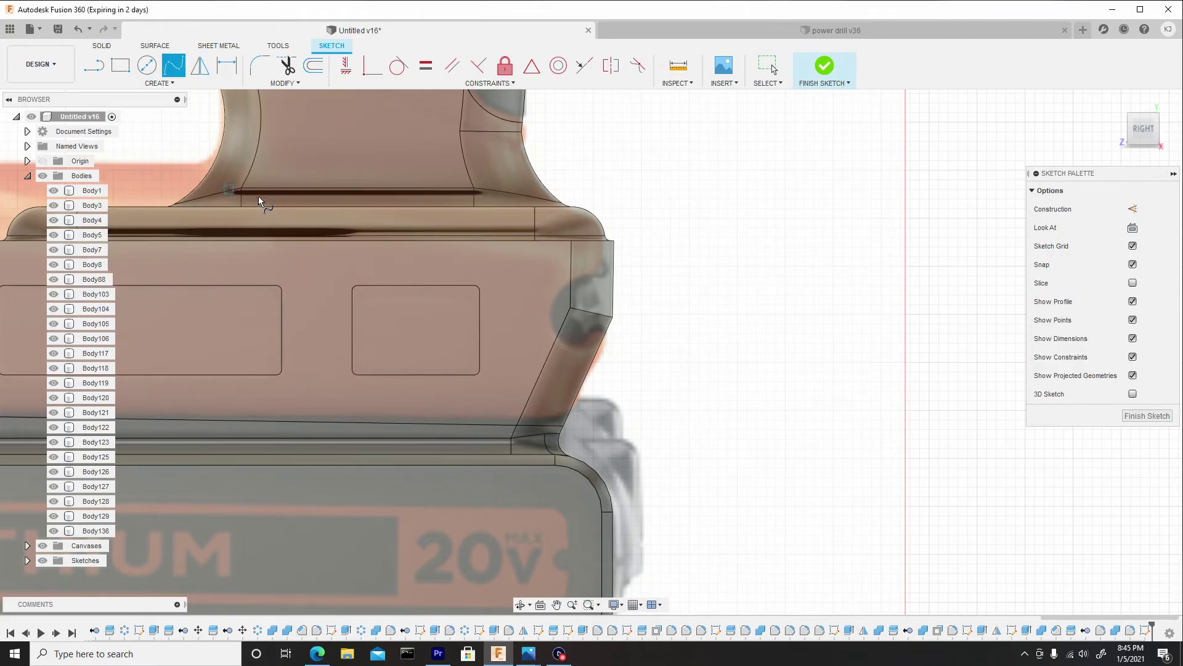
pyautogui.scroll(2, 583, 289)
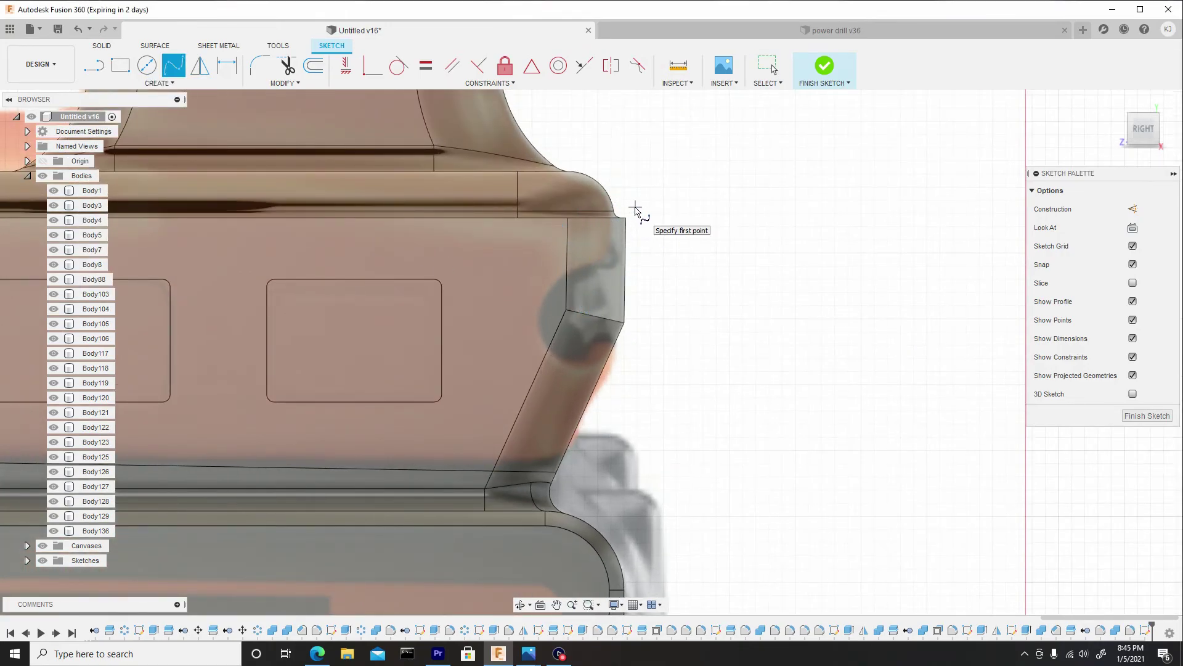
pyautogui.click(611, 246)
pyautogui.click(571, 267)
pyautogui.click(542, 310)
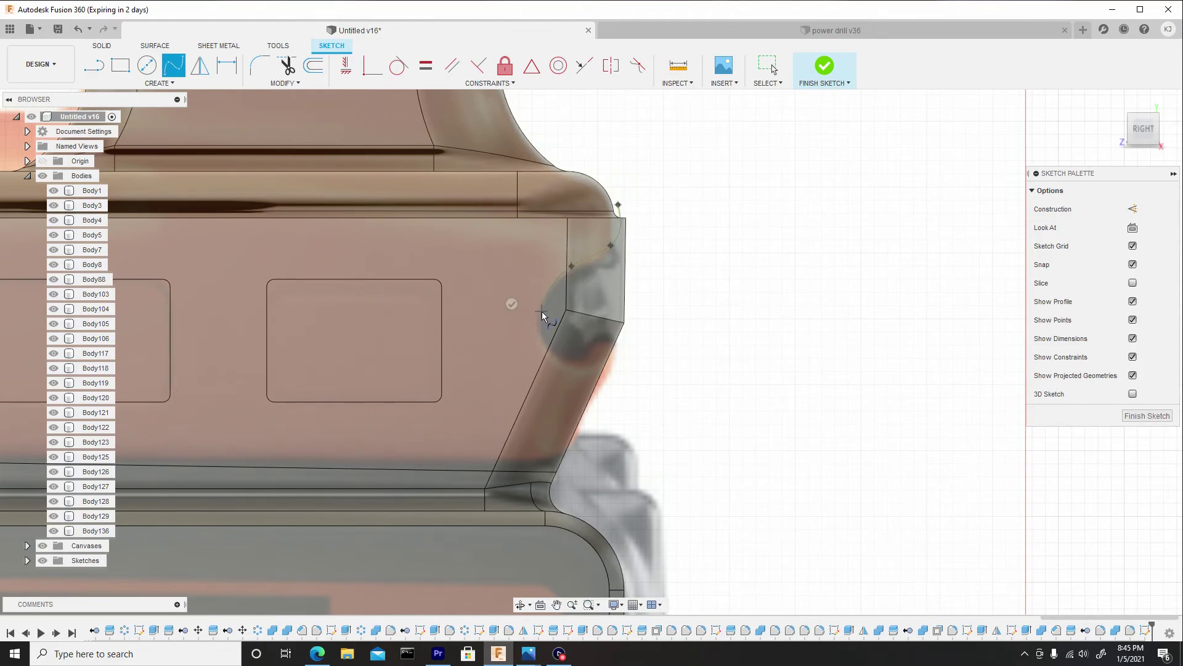
pyautogui.click(557, 356)
pyautogui.click(611, 345)
pyautogui.rightClick(665, 356)
pyautogui.click(710, 357)
pyautogui.scroll(-2, 678, 346)
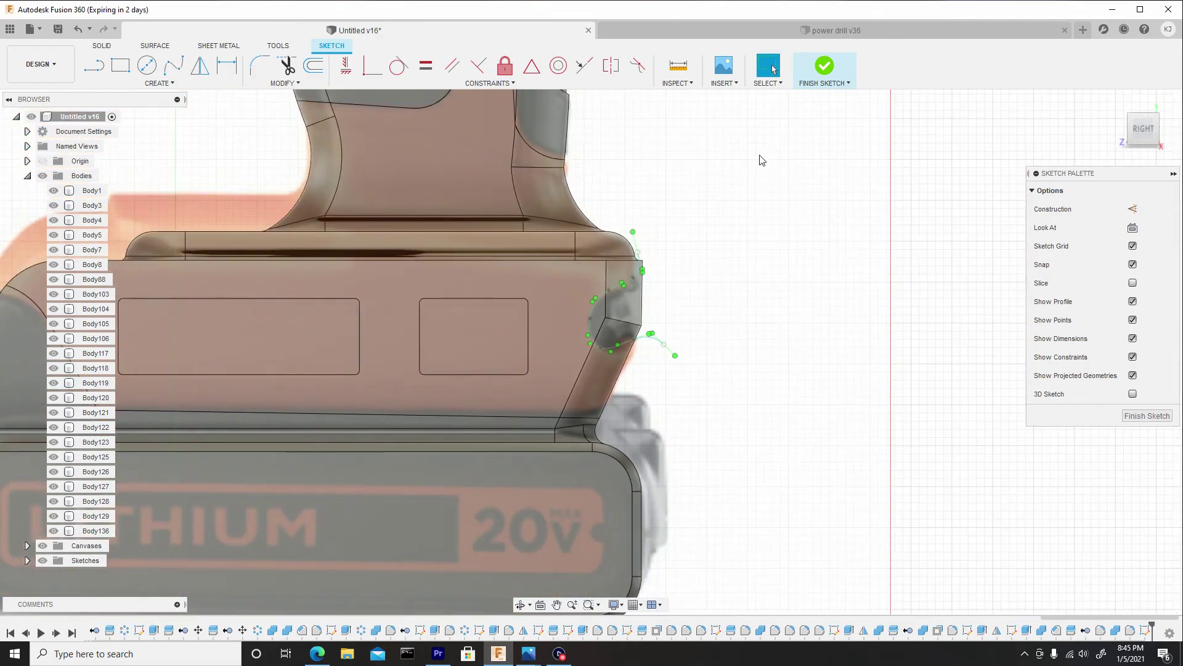
pyautogui.click(826, 66)
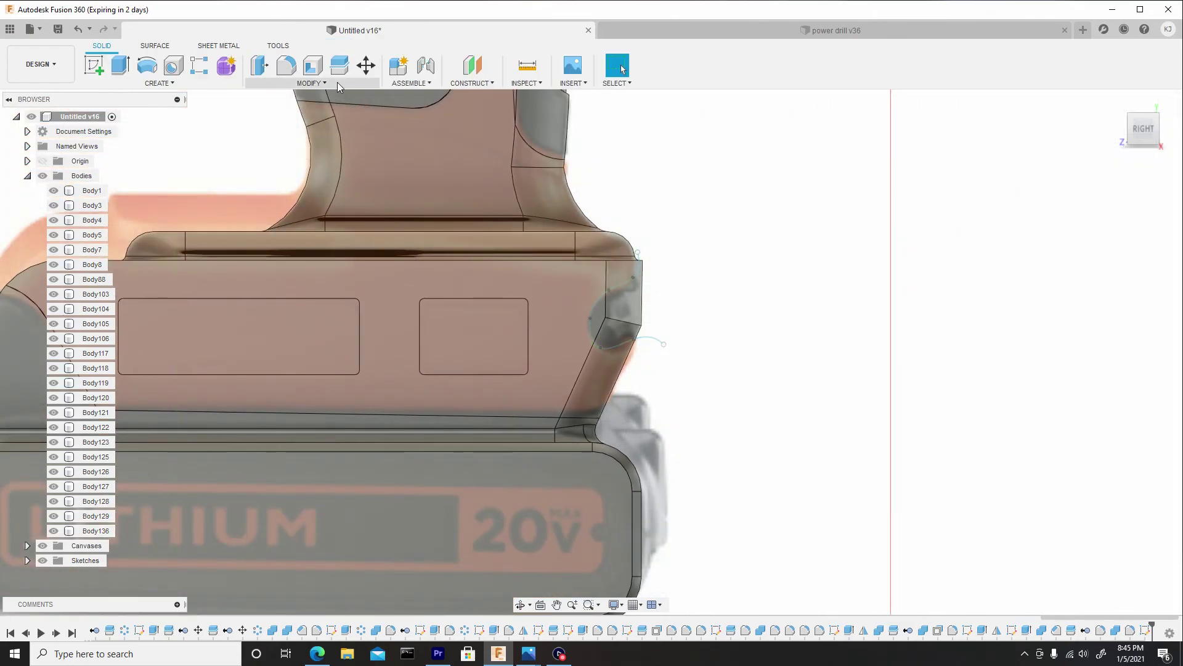
# Split Body8 along the spline curve, producing Body141 and Body142.
pyautogui.click(321, 84)
pyautogui.click(276, 234)
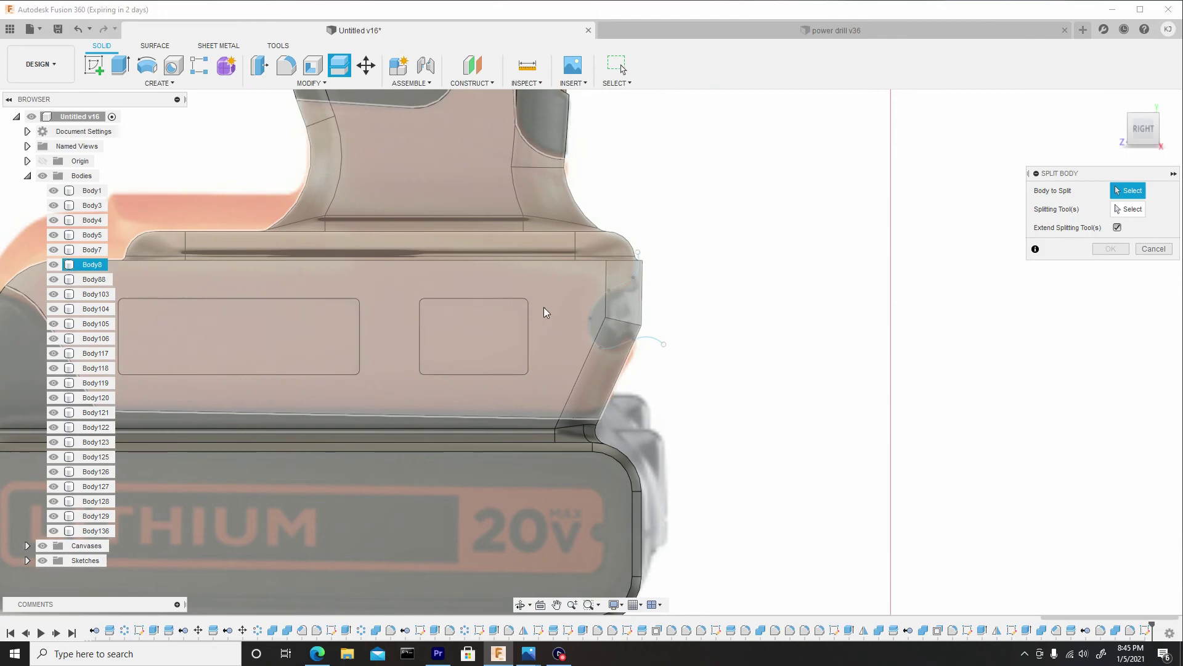
pyautogui.scroll(-2, 585, 327)
pyautogui.scroll(-1, 528, 287)
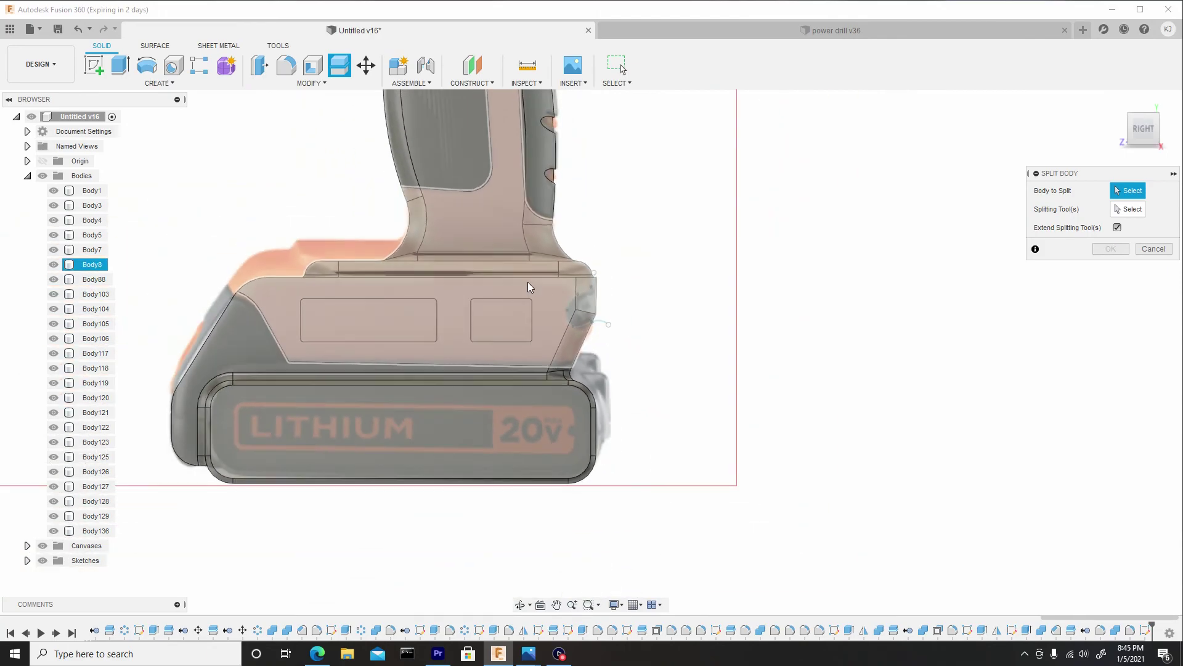
pyautogui.click(541, 321)
pyautogui.scroll(4, 536, 317)
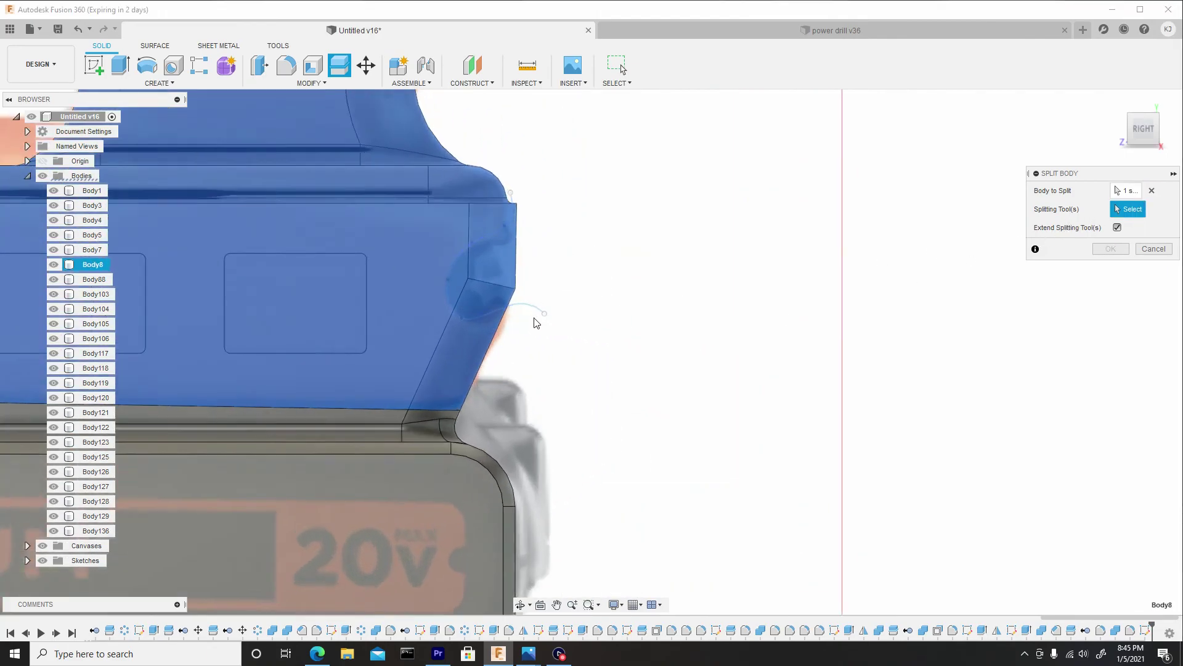
pyautogui.click(513, 313)
pyautogui.scroll(-1, 614, 278)
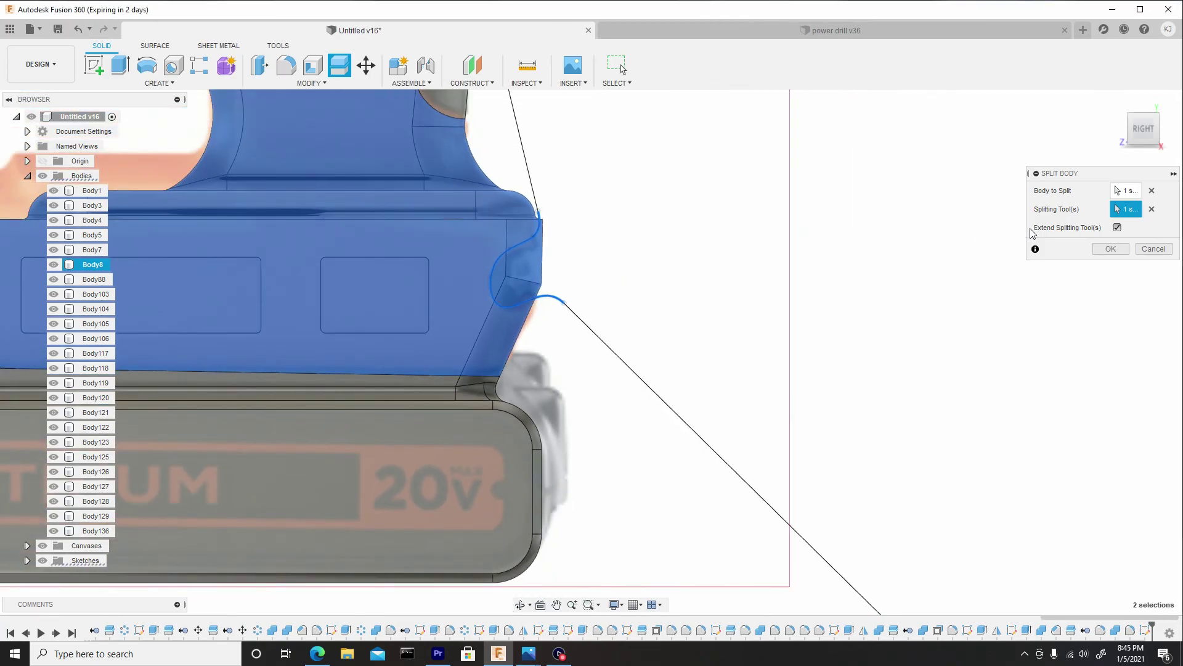
pyautogui.click(1110, 248)
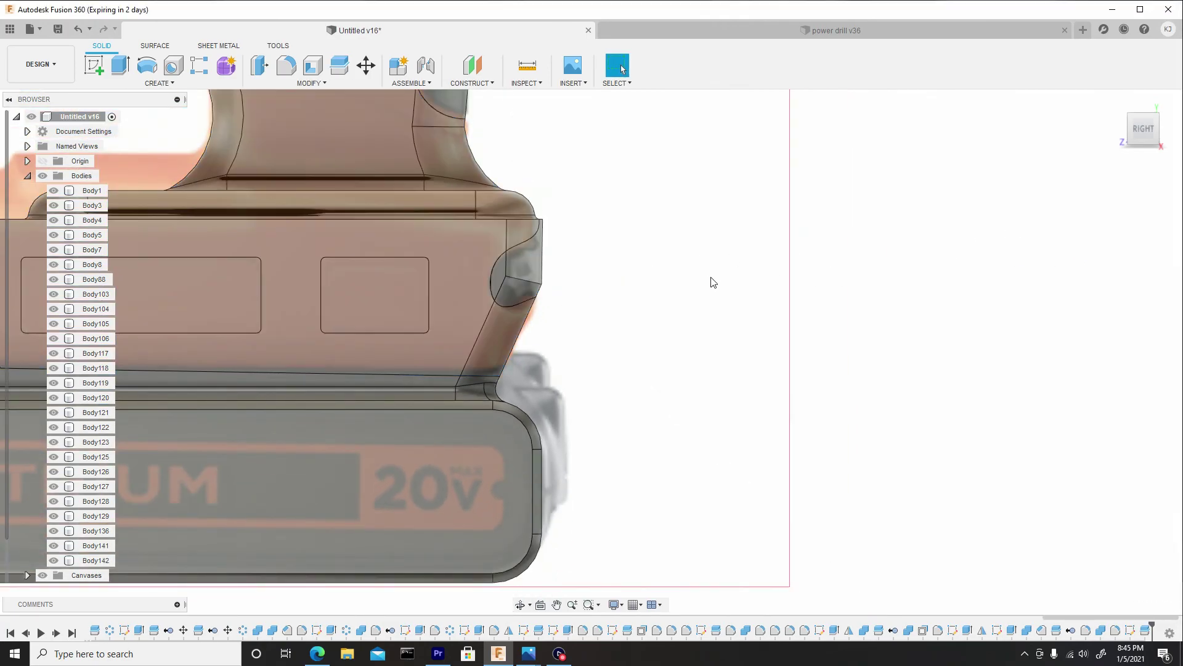
pyautogui.scroll(-3, 678, 282)
pyautogui.scroll(3, 614, 278)
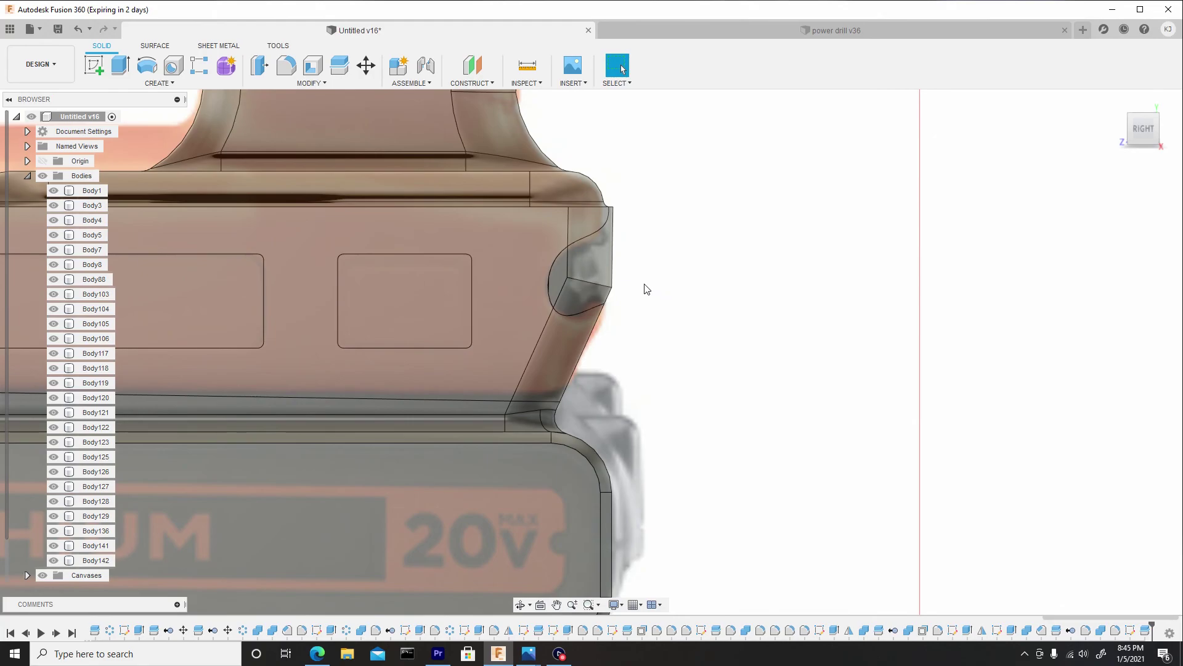
# Remove Body141 from the Browser, leaving Body142 in the bodies list.
pyautogui.rightClick(92, 546)
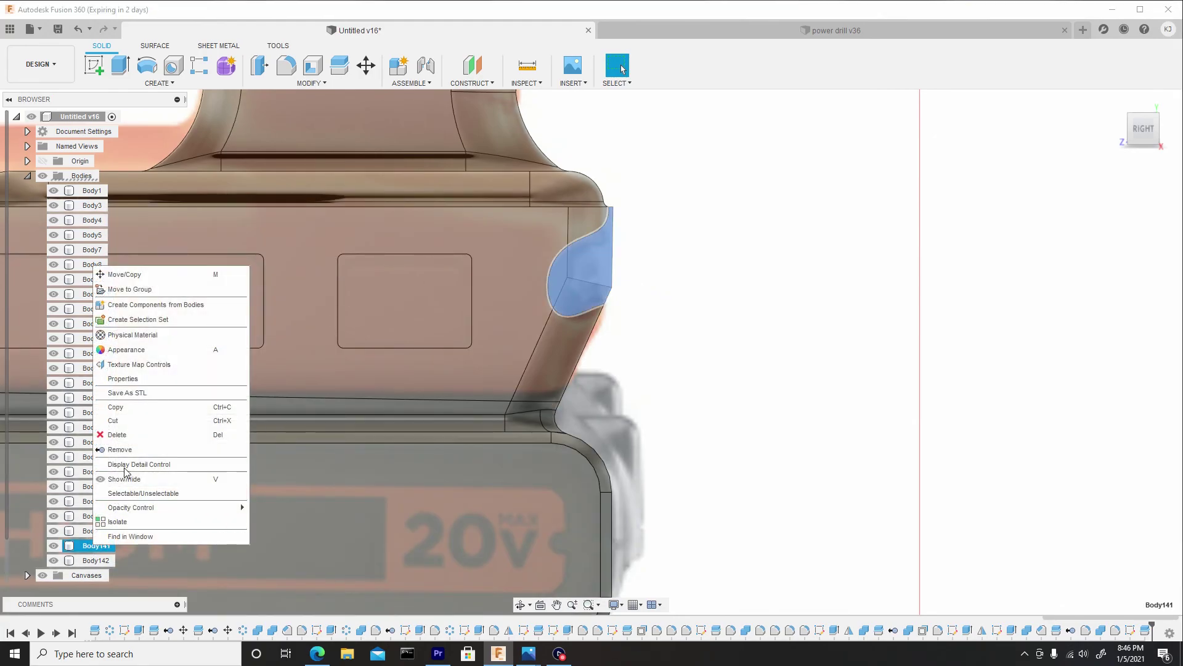
pyautogui.click(175, 448)
pyautogui.scroll(-8, 440, 376)
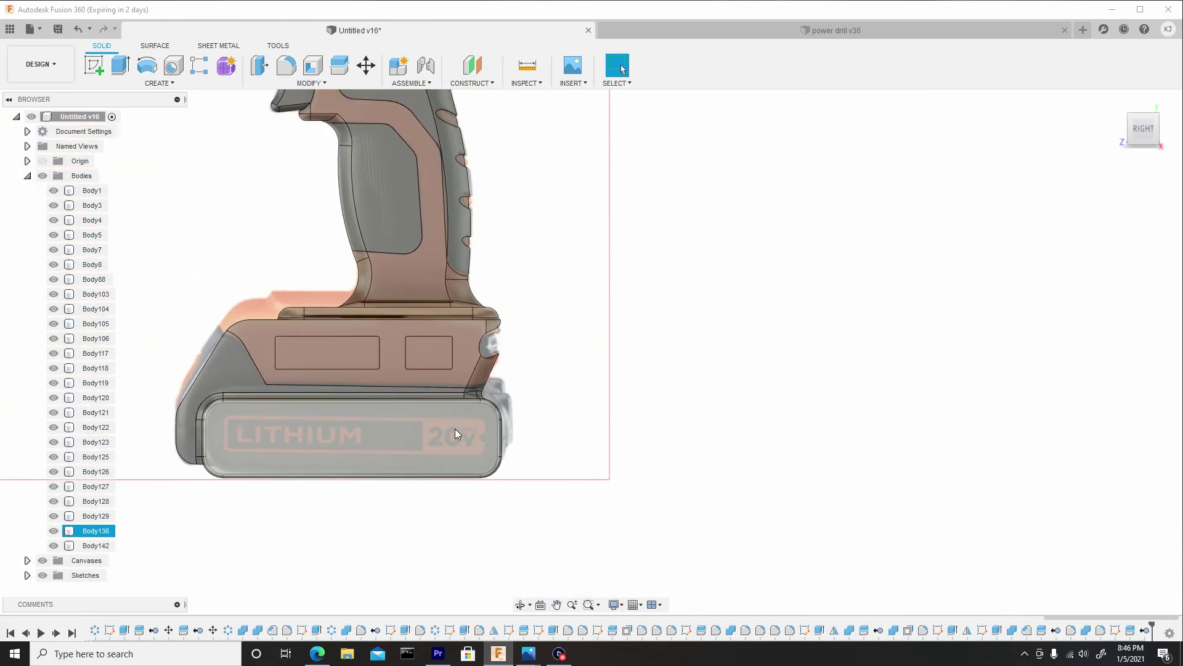
pyautogui.scroll(8, 637, 320)
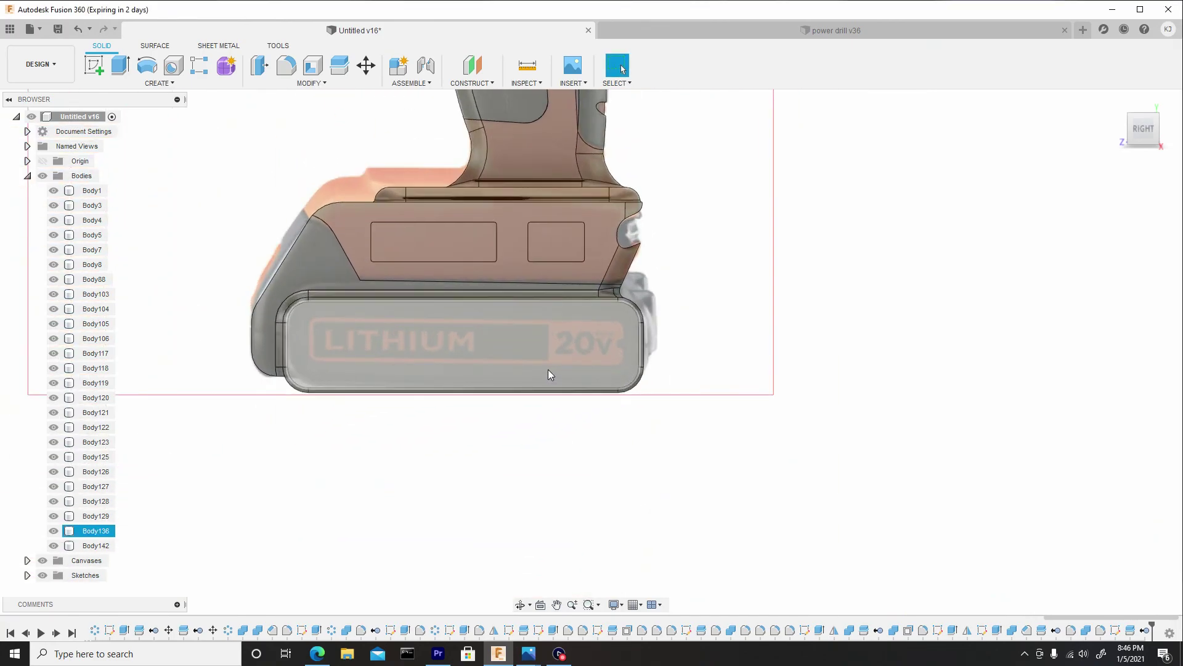
pyautogui.scroll(-2, 549, 336)
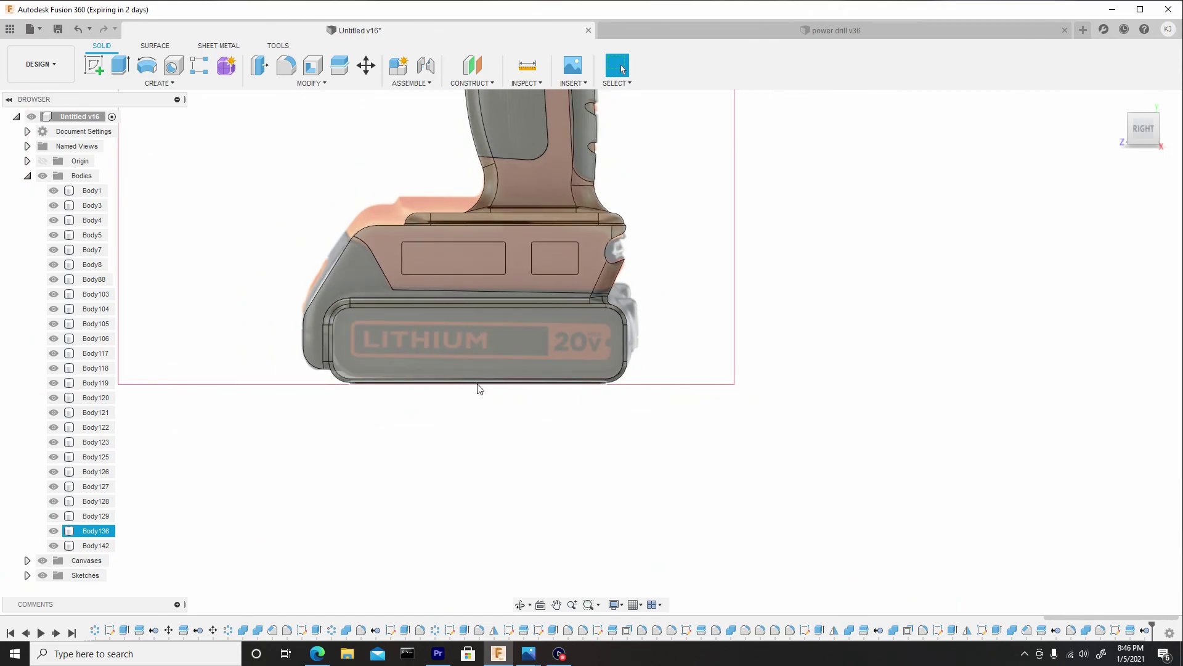
pyautogui.scroll(-2, 489, 377)
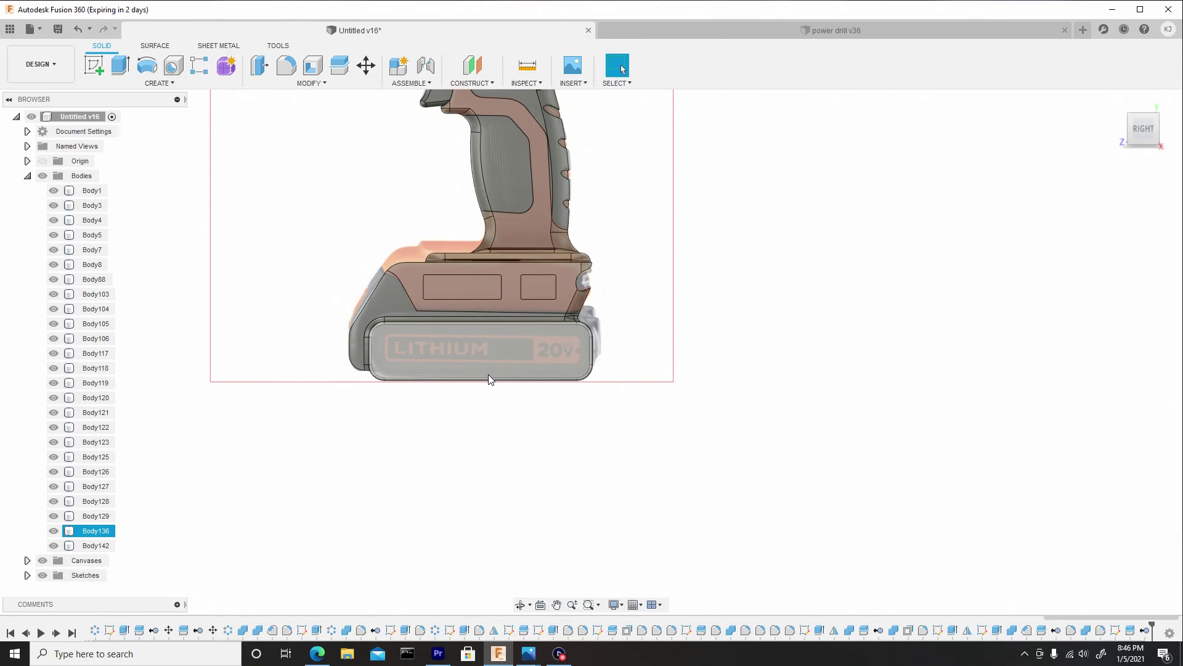